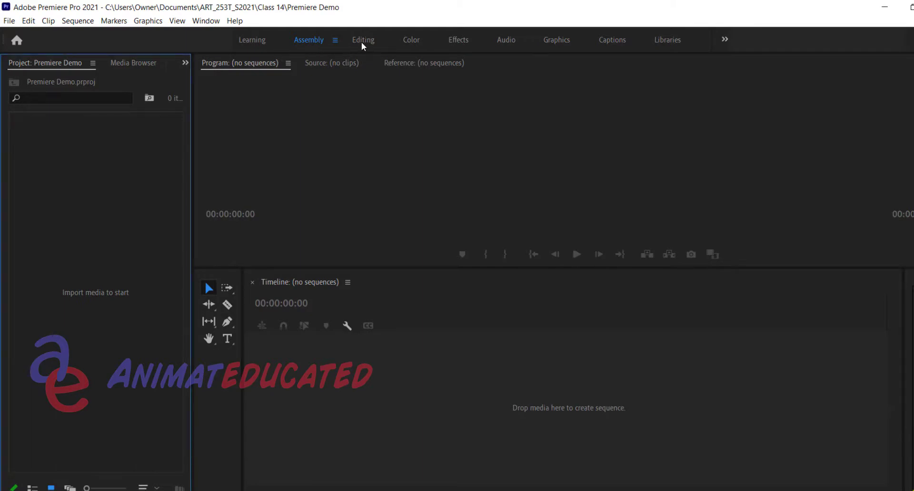
Start a media import and browse to the EARTHTALK folder under Documents, Animateducated, EarthDay2021
left_click(9, 20)
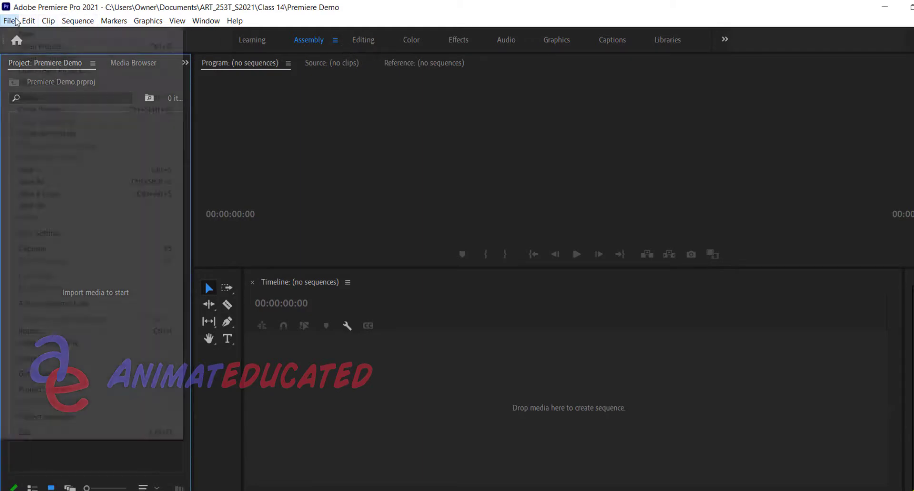
left_click(47, 331)
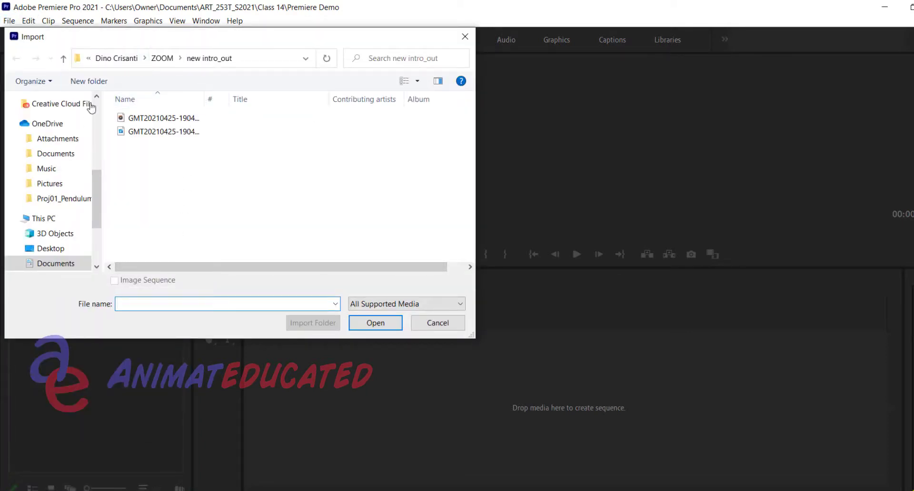
left_click_drag(101, 187, 107, 138)
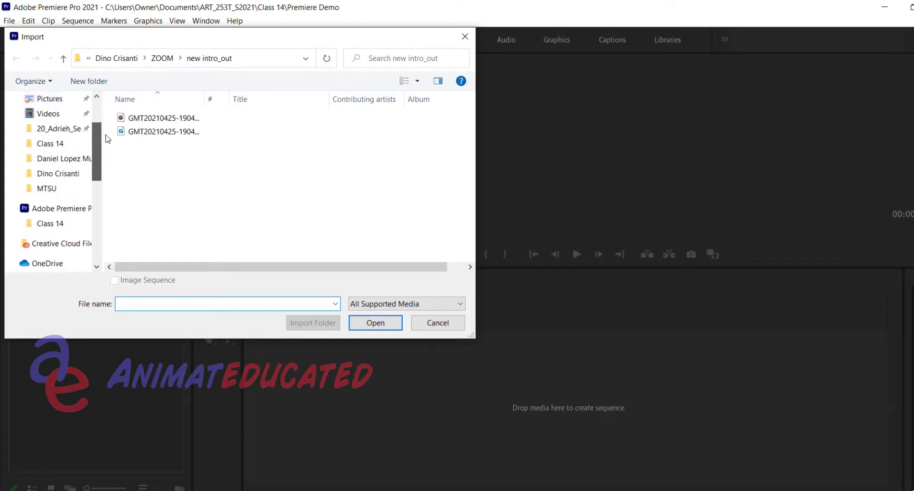
left_click(57, 146)
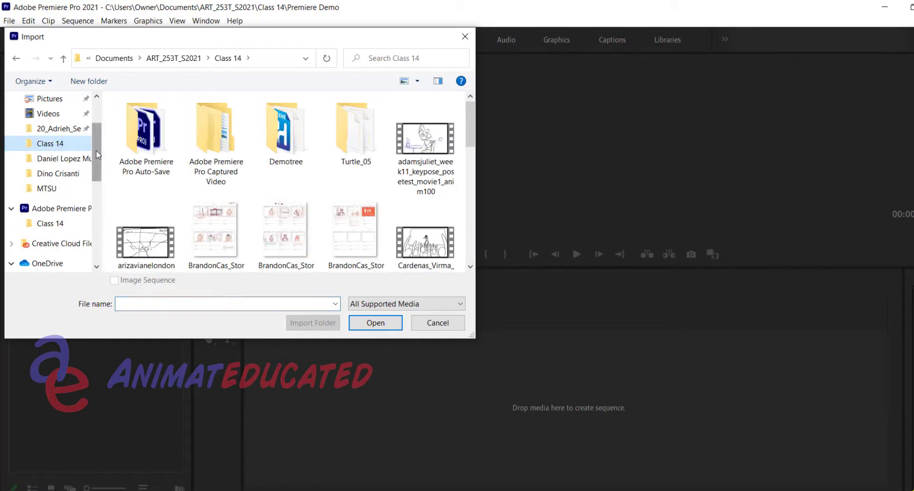
left_click_drag(97, 155, 92, 127)
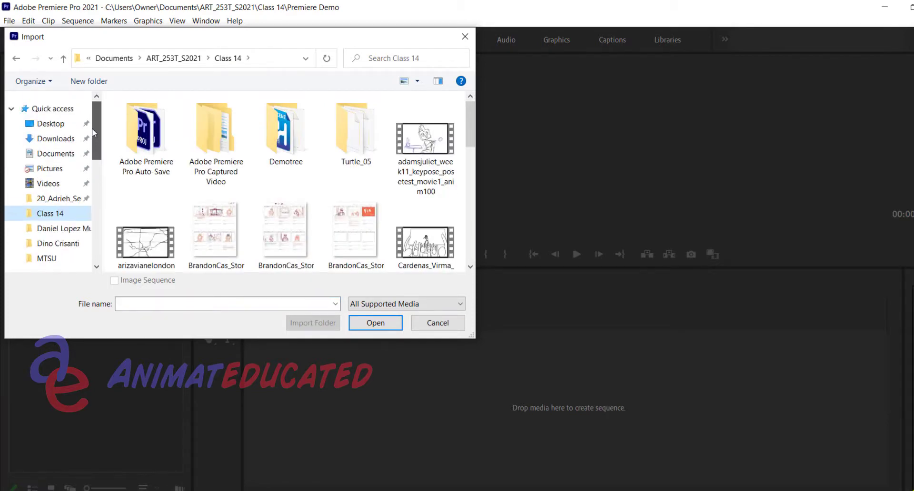
left_click(65, 158)
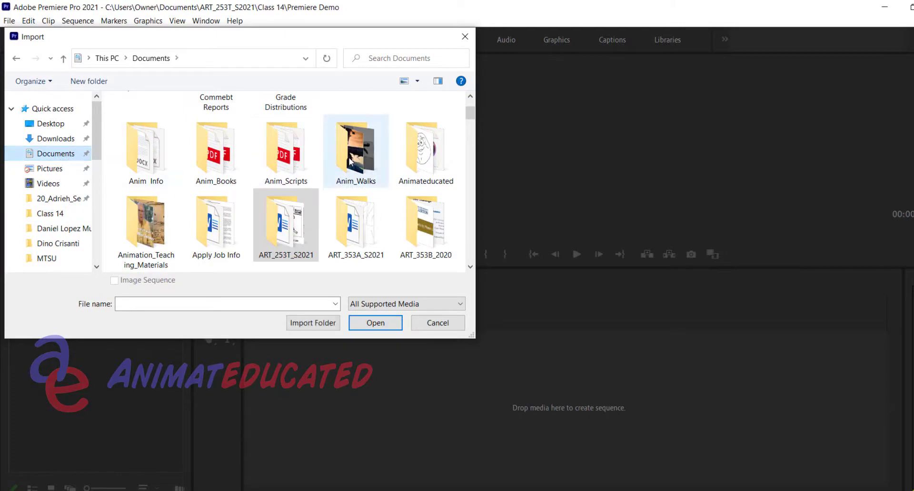
double_click(428, 153)
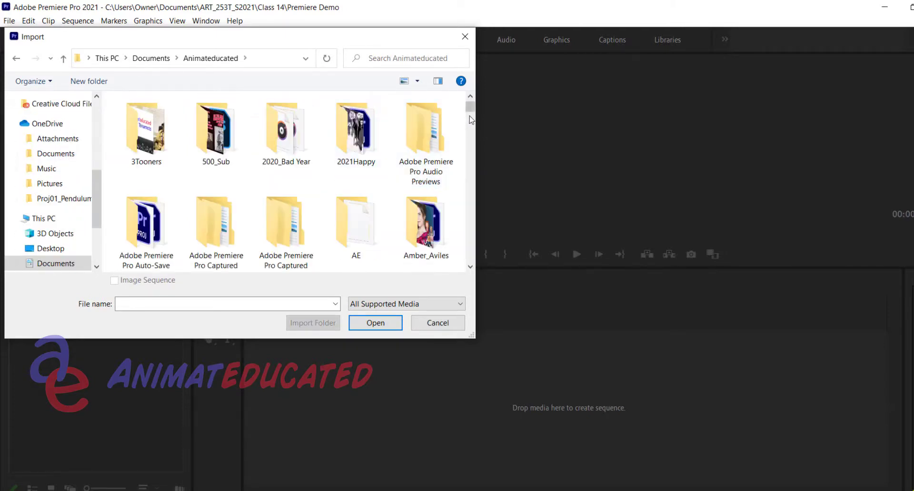
mouse_move(471, 116)
left_mouse_down()
mouse_move(471, 147)
mouse_move(470, 130)
left_mouse_up()
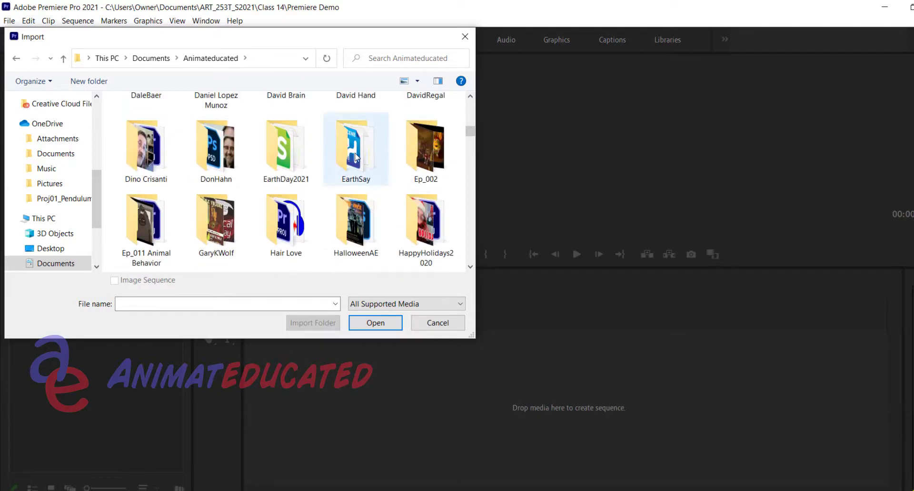
double_click(286, 152)
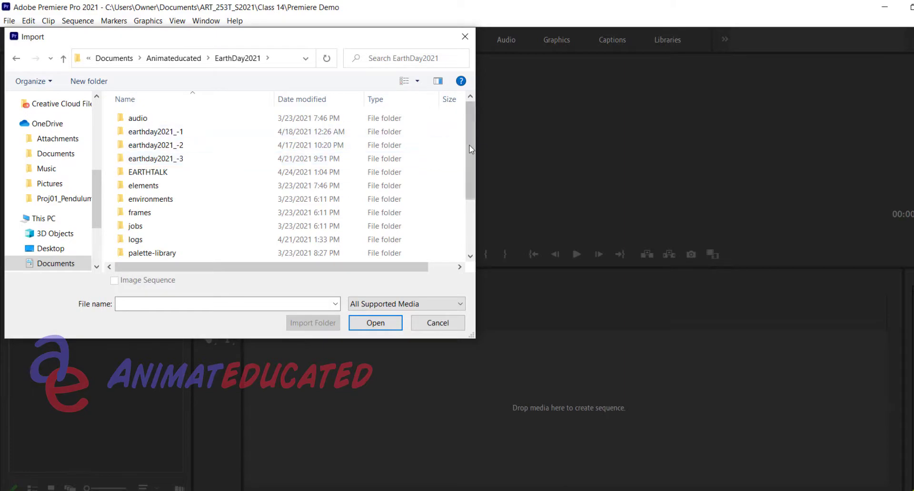
left_click_drag(471, 149, 473, 152)
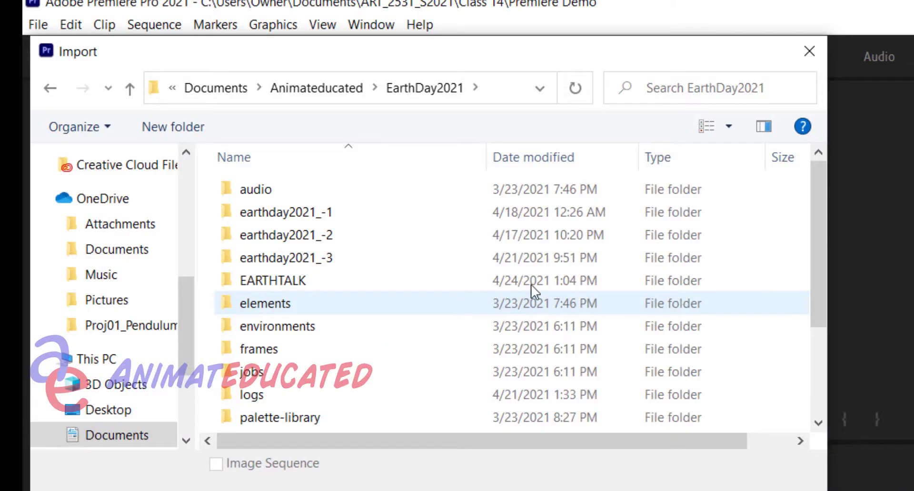
double_click(351, 286)
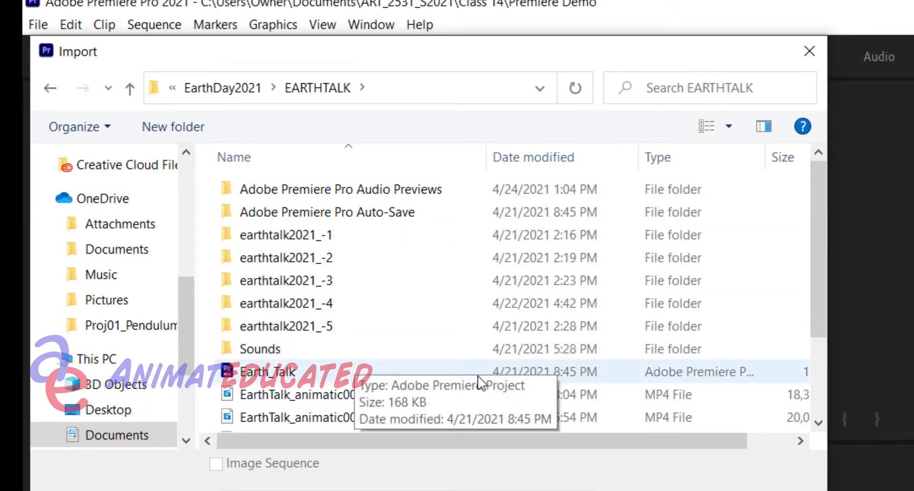
left_click_drag(812, 308, 813, 394)
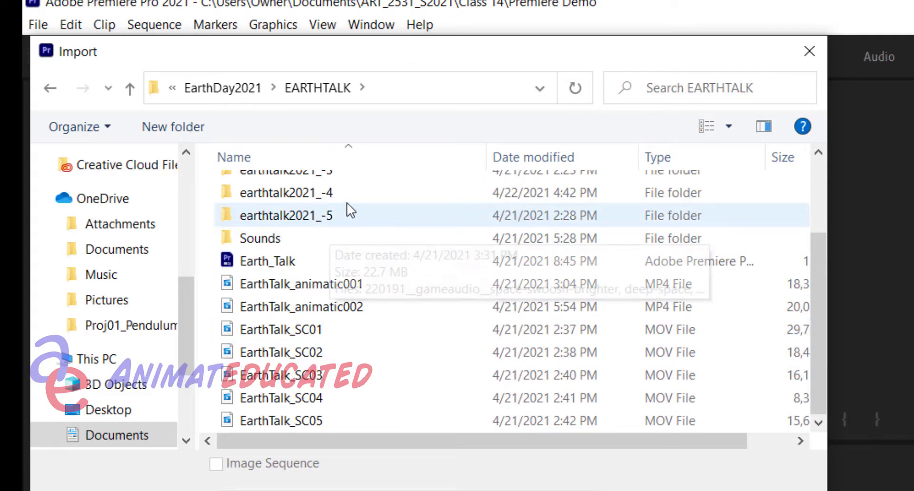
Import the five movie files EarthTalk_SC01 through EarthTalk_SC05 into the project and clear the selection
left_click(316, 335)
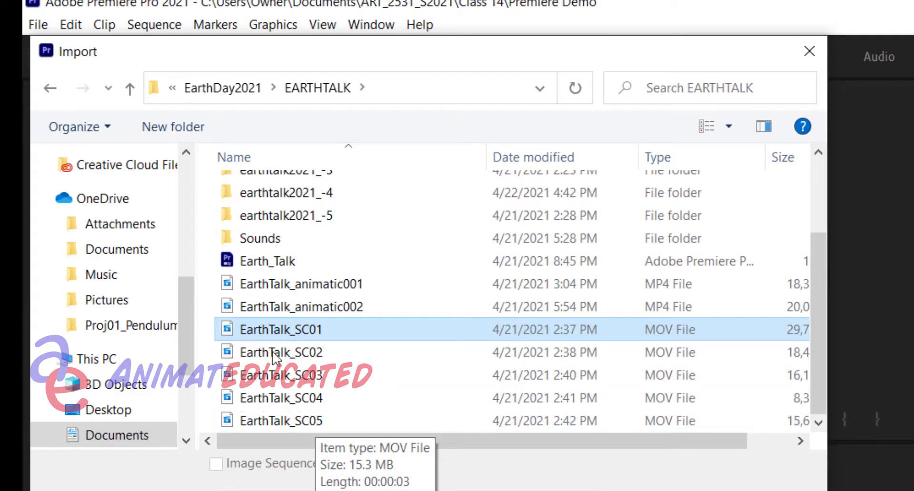
left_click(314, 422, "shift")
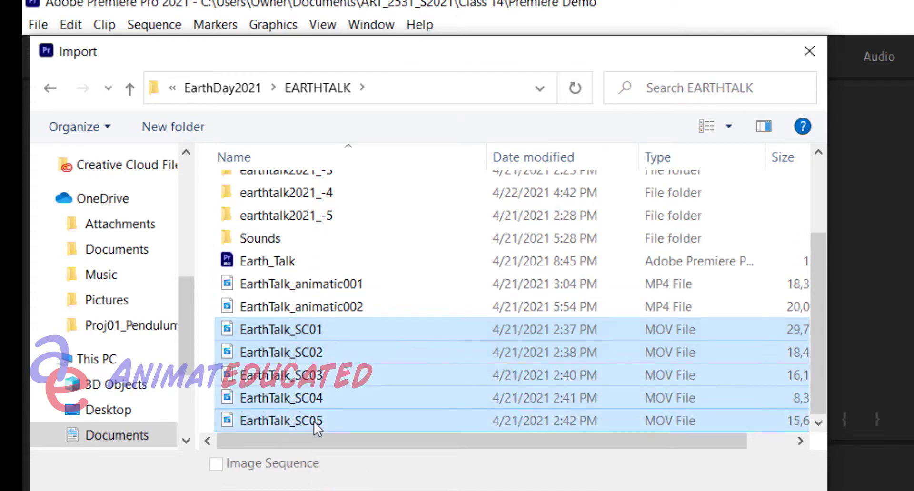
key("Return")
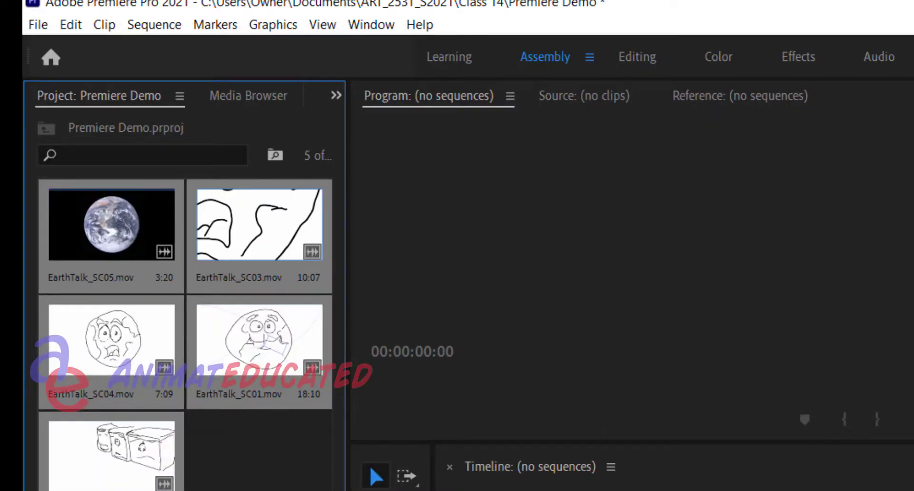
left_click(259, 476)
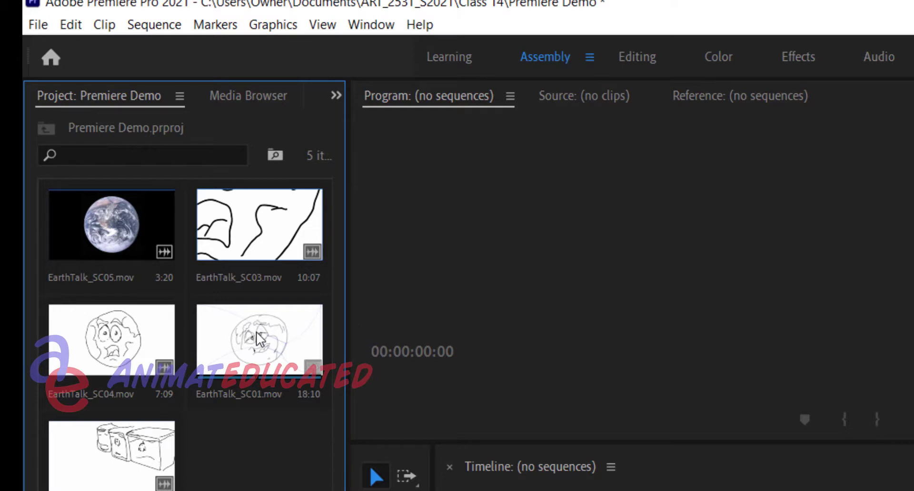
Create a new sequence by placing the EarthTalk_SC01.mov clip on the empty timeline
left_click(267, 394)
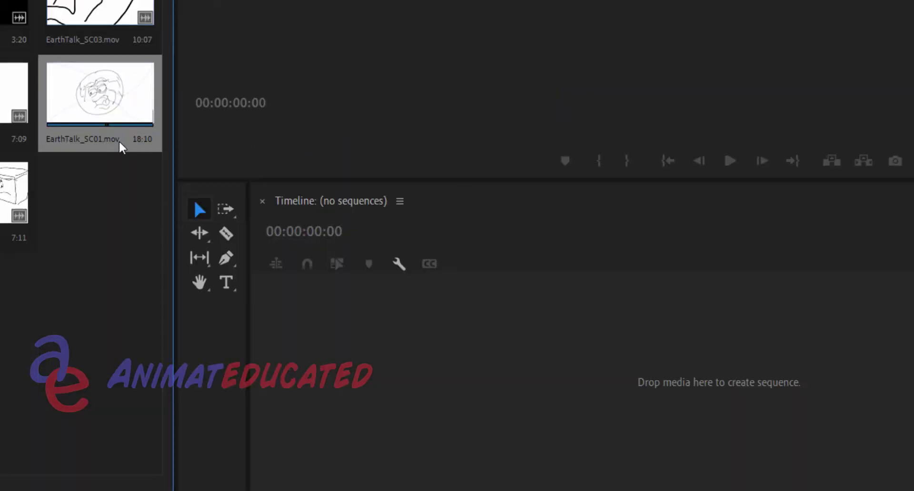
left_click(118, 140)
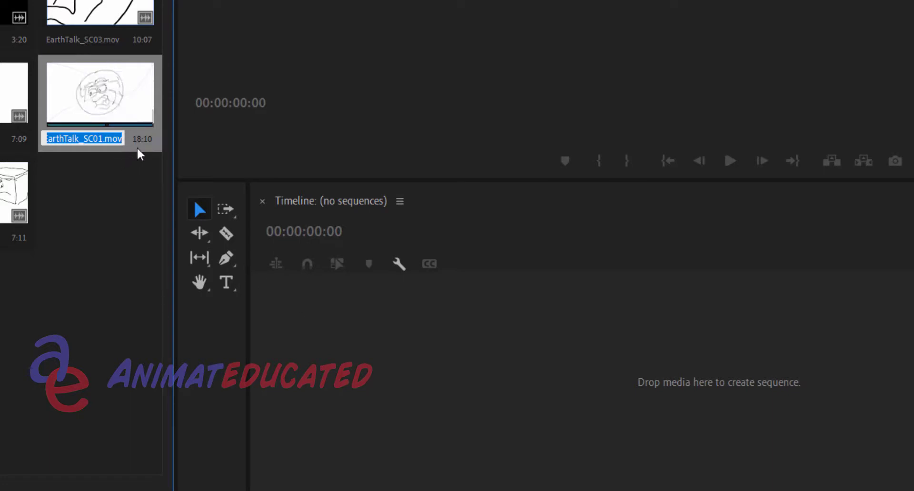
mouse_move(137, 148)
left_mouse_down()
mouse_move(185, 247)
mouse_move(106, 172)
mouse_move(121, 152)
left_mouse_up()
left_click_drag(119, 102, 286, 306)
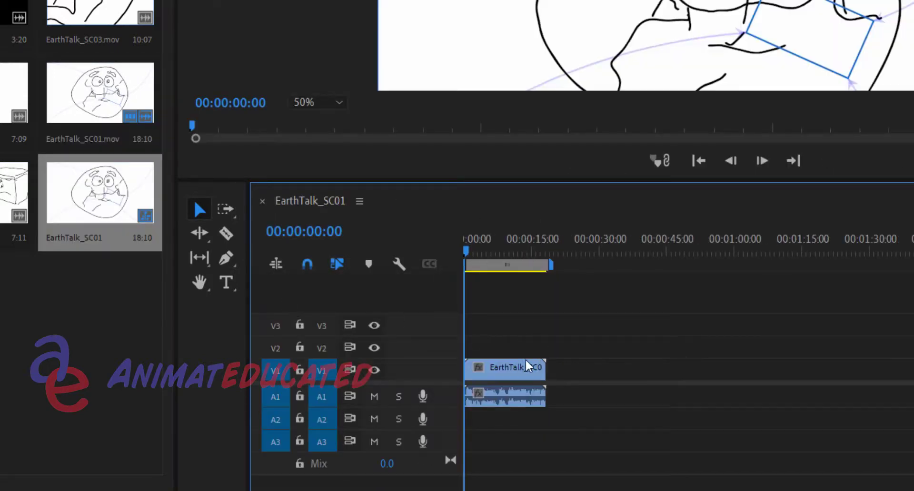
Select the EarthTalk_SC01 clip in the sequence and place the playhead at 00:00:12:00
left_click(510, 368)
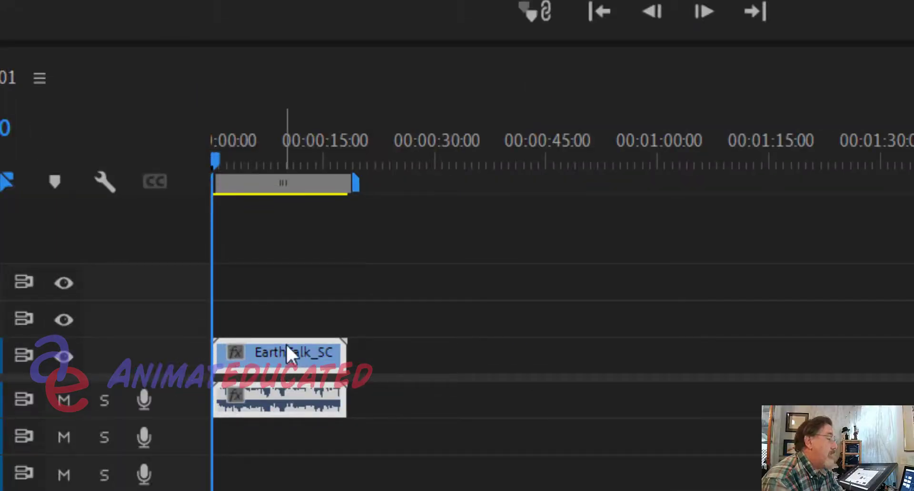
left_click(303, 162)
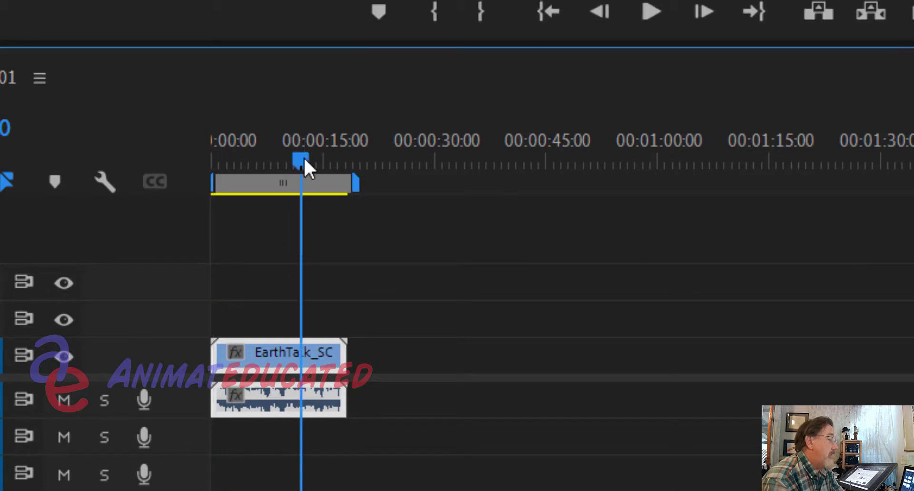
mouse_move(279, 363)
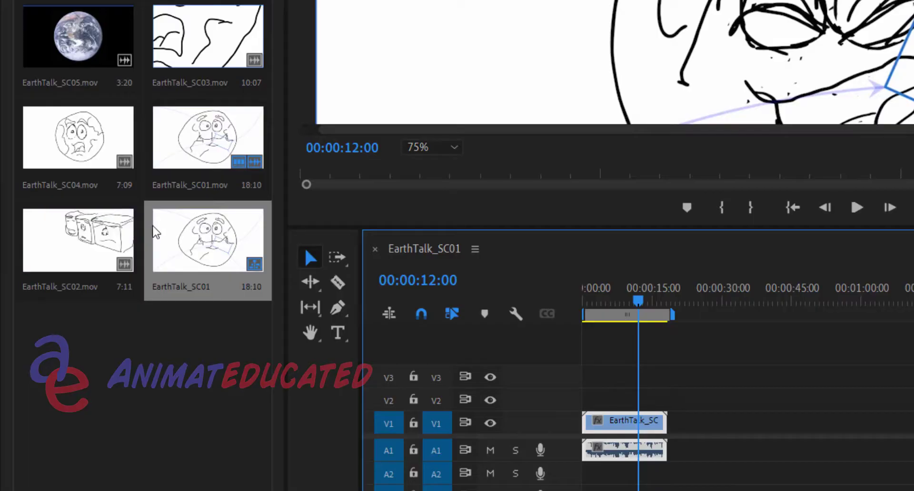
Add EarthTalk_SC02.mov on track V4 at about 22 seconds and EarthTalk_SC03.mov on V3 at about 37 seconds
left_click(79, 250)
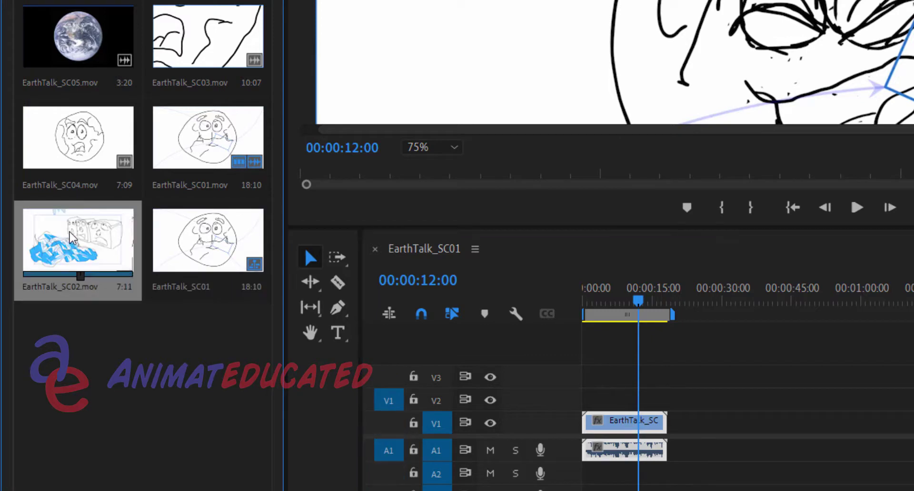
mouse_move(72, 237)
left_mouse_down()
mouse_move(439, 302)
mouse_move(521, 332)
mouse_move(689, 364)
left_mouse_up()
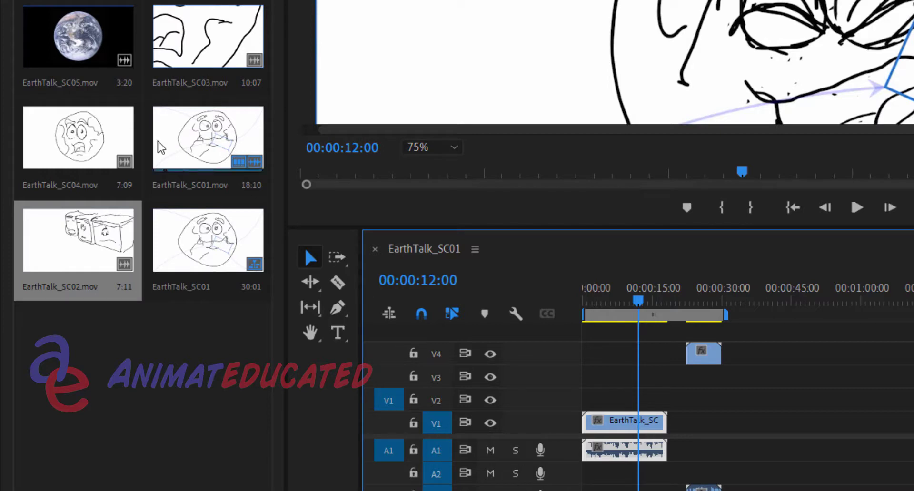
left_click(200, 58)
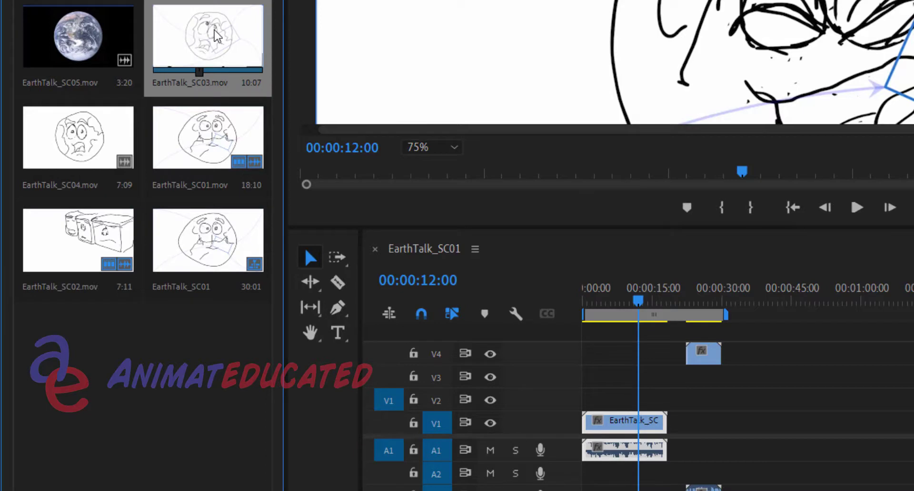
left_click_drag(217, 36, 754, 369)
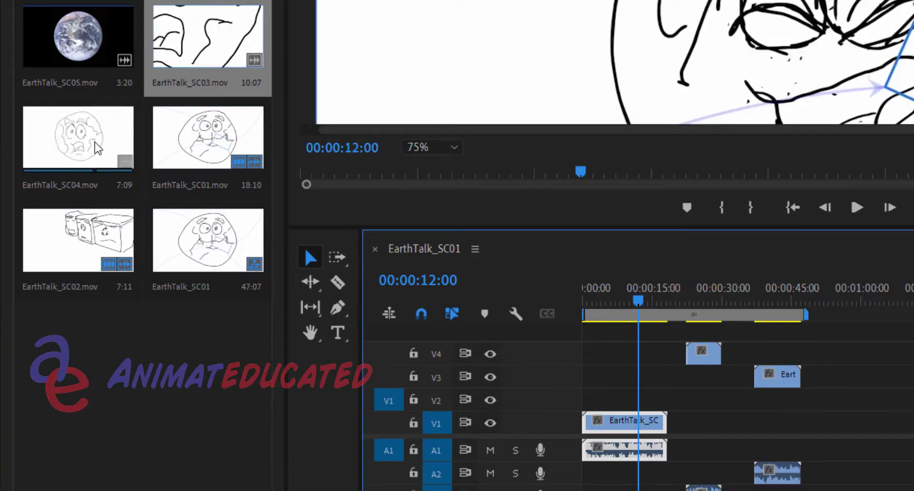
Add EarthTalk_SC04.mov on track V3 at about 1:01 and EarthTalk_SC05.mov on V2 at about 1:15
left_click_drag(98, 149, 841, 390)
left_click_drag(866, 378, 868, 379)
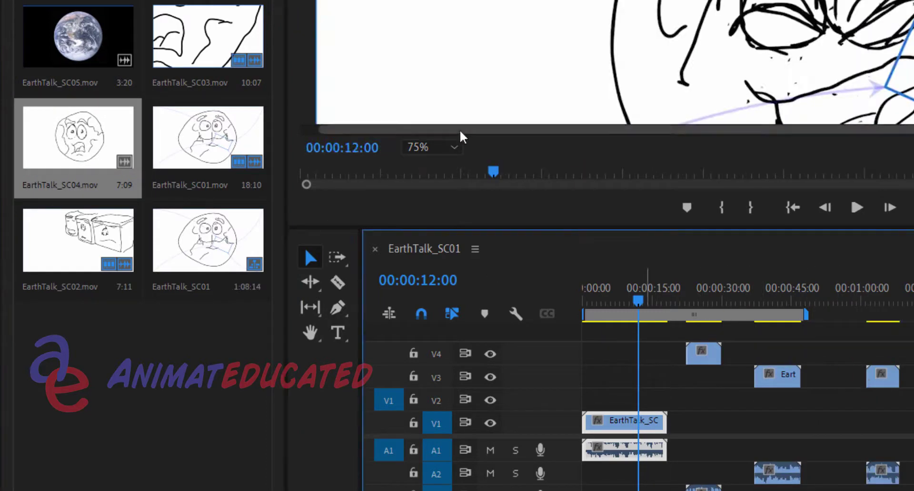
left_click(66, 52)
mouse_move(66, 48)
left_mouse_down()
mouse_move(81, 31)
mouse_move(698, 340)
mouse_move(648, 336)
left_mouse_up()
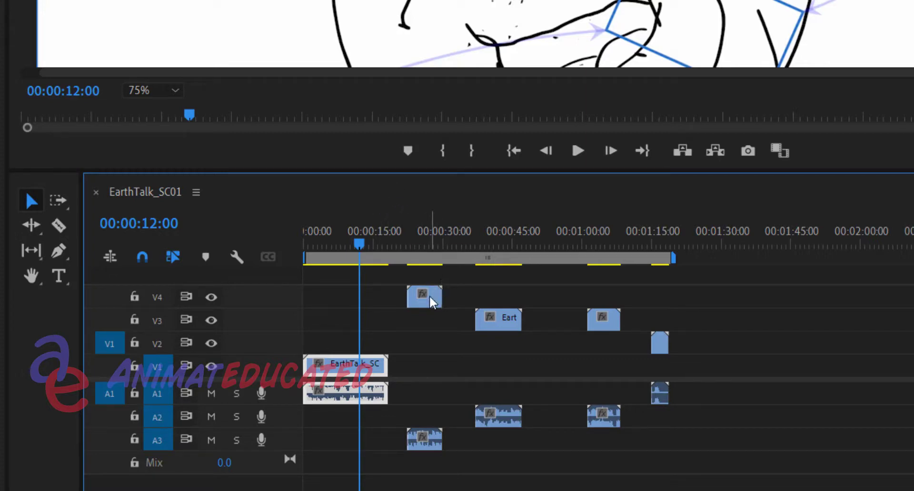
Rearrange the video clips with SC02 on V2, SC03 on V1, SC04 on V2 at about 51 seconds and SC05 on V2 at about 1:04
left_click_drag(433, 301, 434, 342)
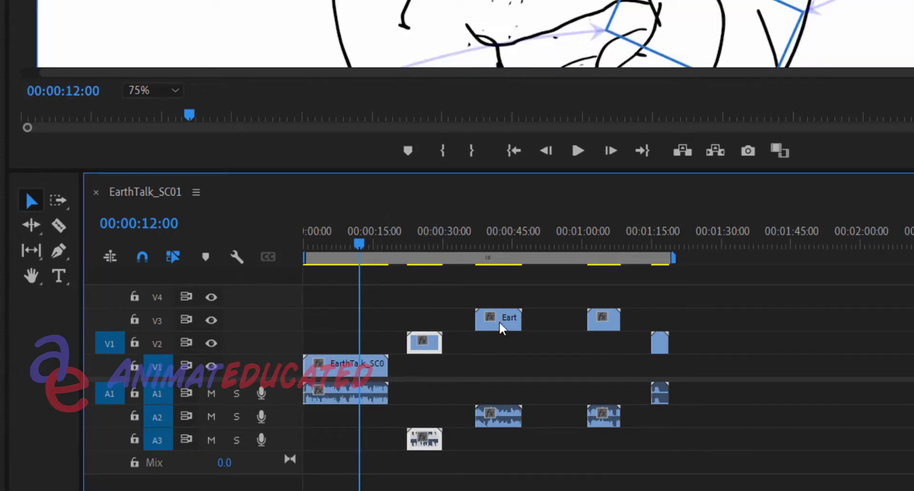
left_click_drag(502, 325, 500, 365)
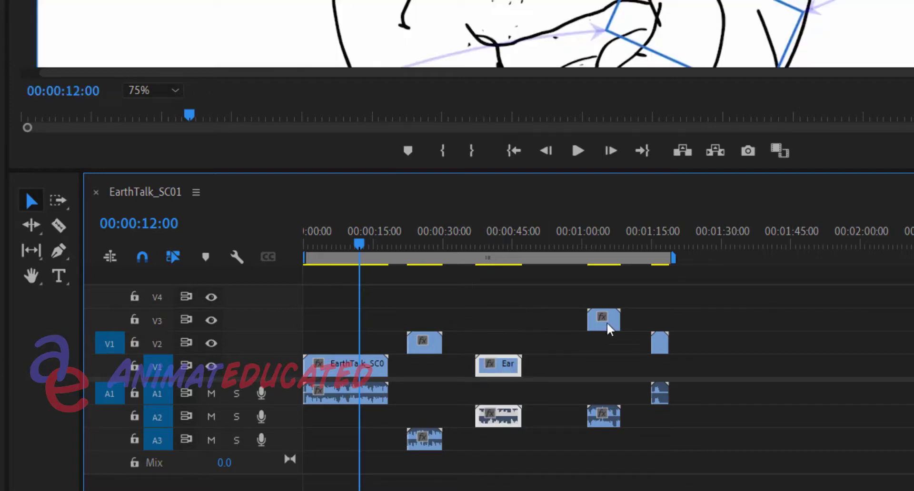
left_click_drag(606, 323, 557, 343)
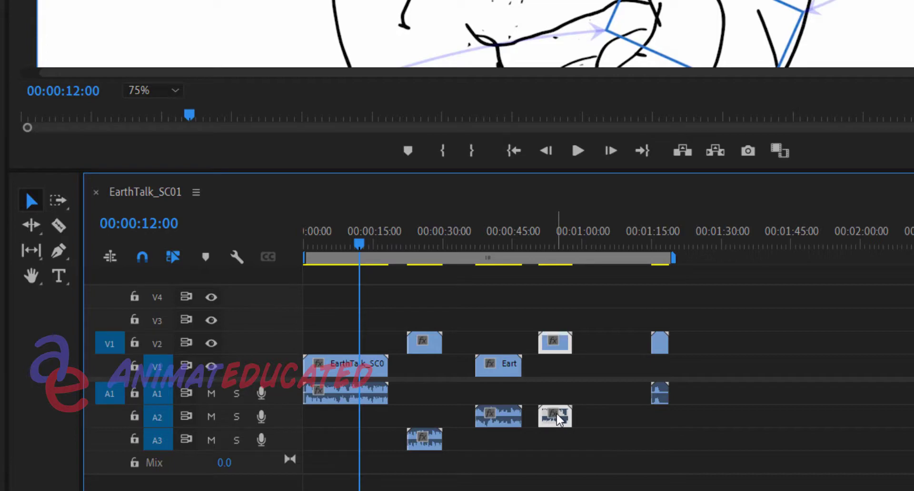
left_click_drag(659, 350, 606, 350)
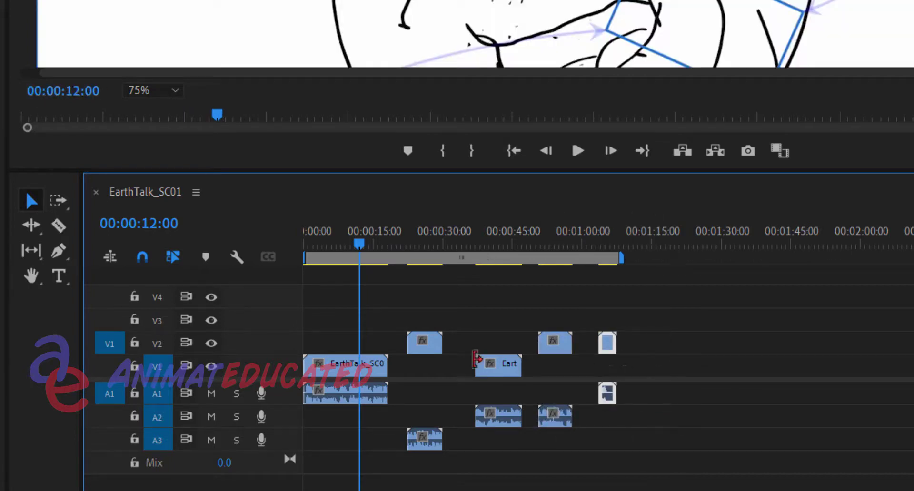
Place the playhead at 00:00:16:10 and move the EarthTalk_SC02 clip's audio up to track A2
left_click(382, 235)
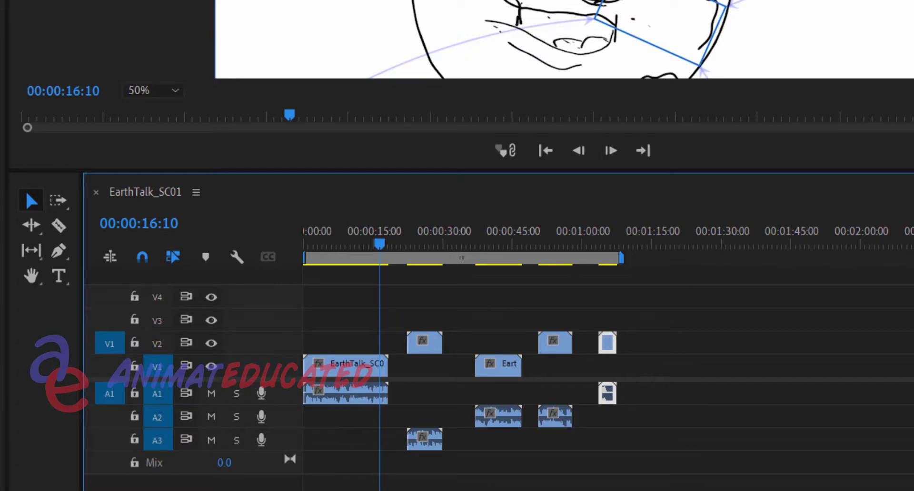
key("=")
key("=")
key("=")
key("=")
left_click_drag(469, 490, 501, 490)
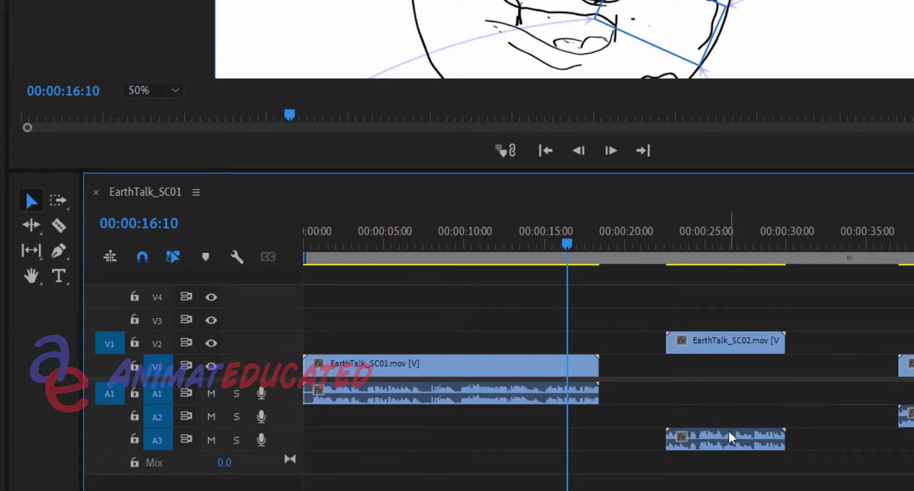
left_click_drag(733, 441, 738, 422)
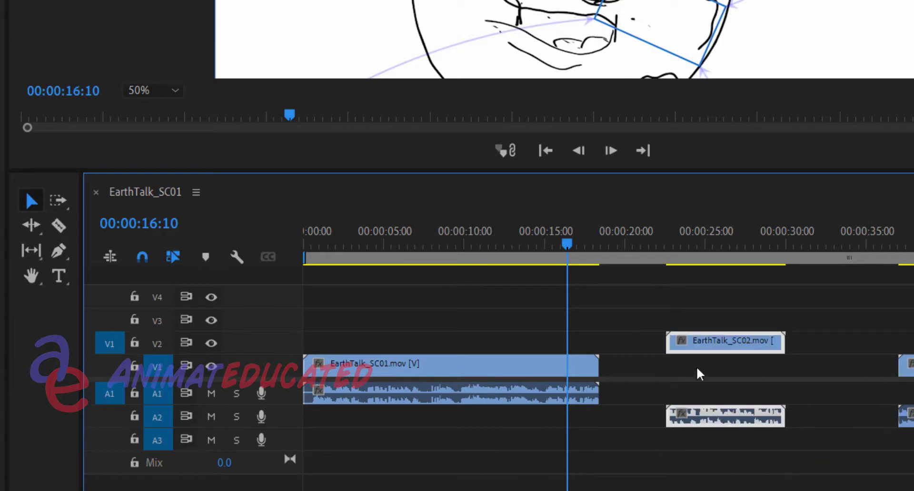
Enlarge the preview area above the timeline and set the program monitor's zoom level to 25%
left_click(532, 244)
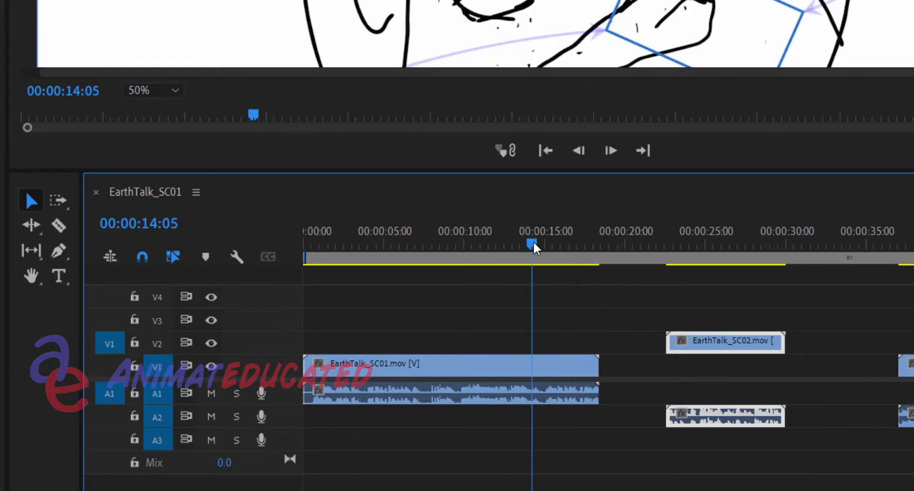
left_click_drag(570, 173, 573, 402)
left_click_drag(514, 379, 514, 346)
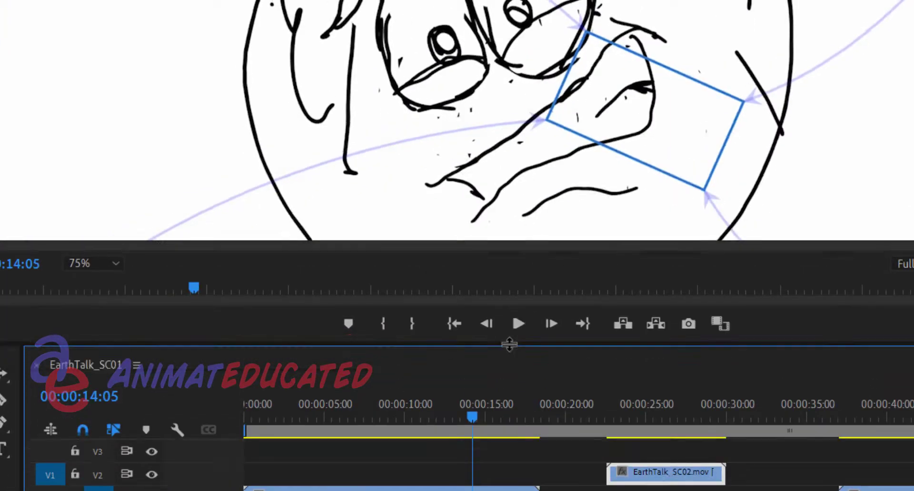
left_click(115, 265)
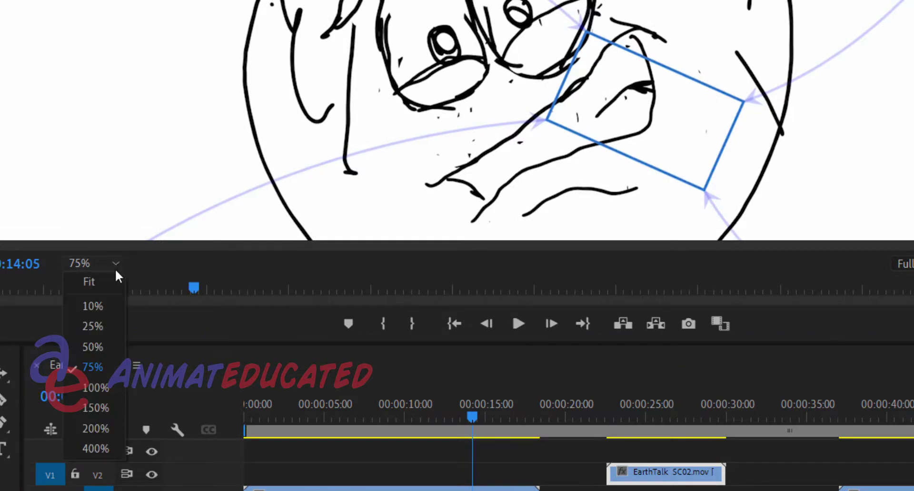
left_click(113, 328)
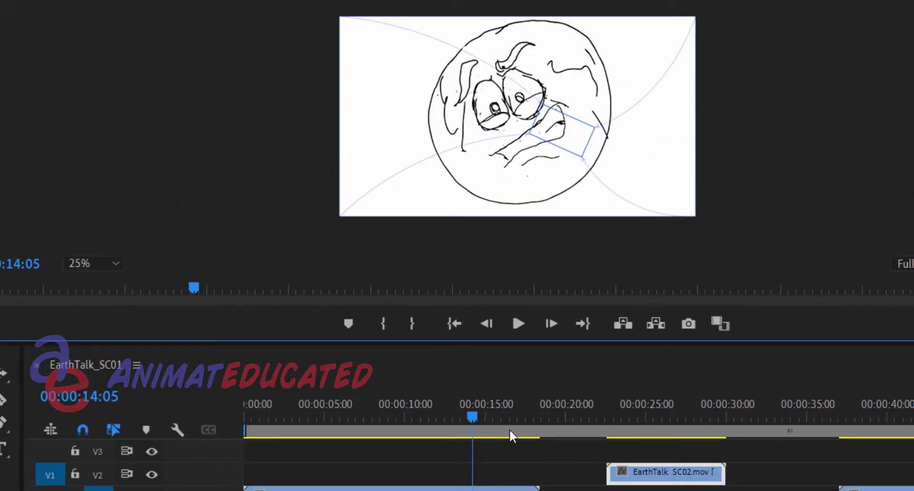
Play the end of EarthTalk_SC01 from 00:00:16:11 and the start of EarthTalk_SC02 from 00:00:22:12 to compare the transition frames
left_click(510, 416)
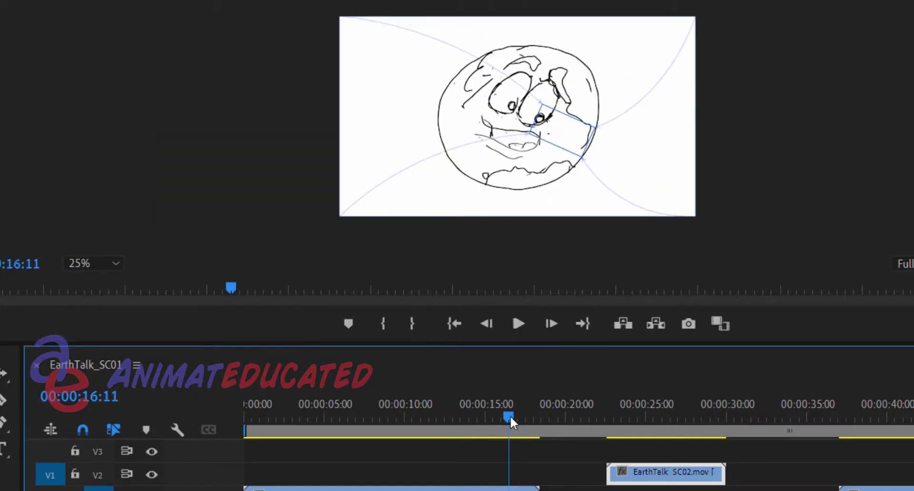
key("space")
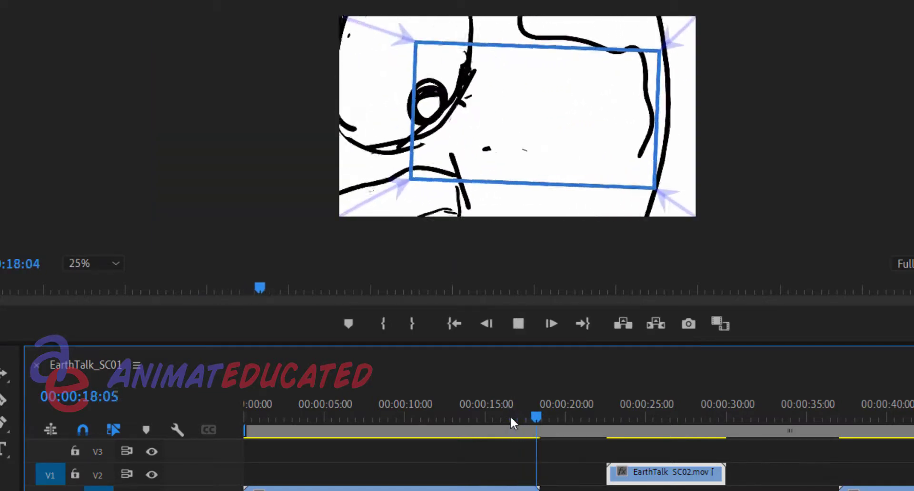
left_click(505, 418)
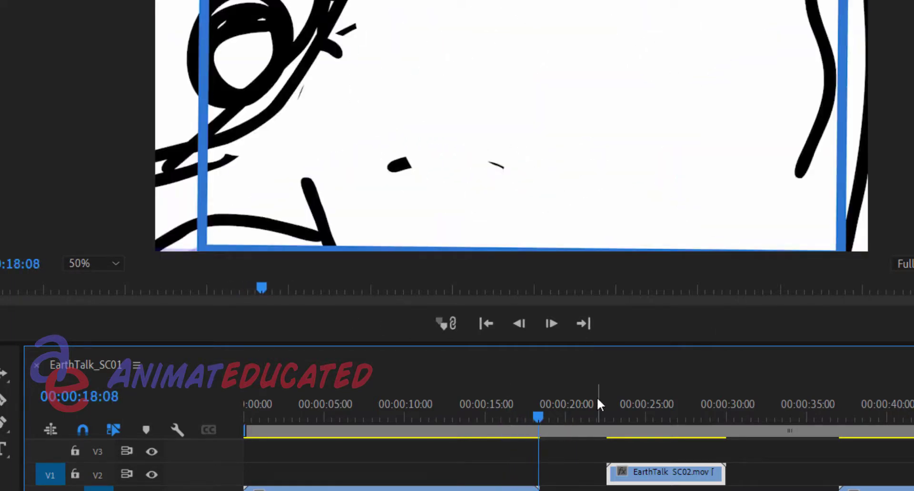
left_click(609, 412)
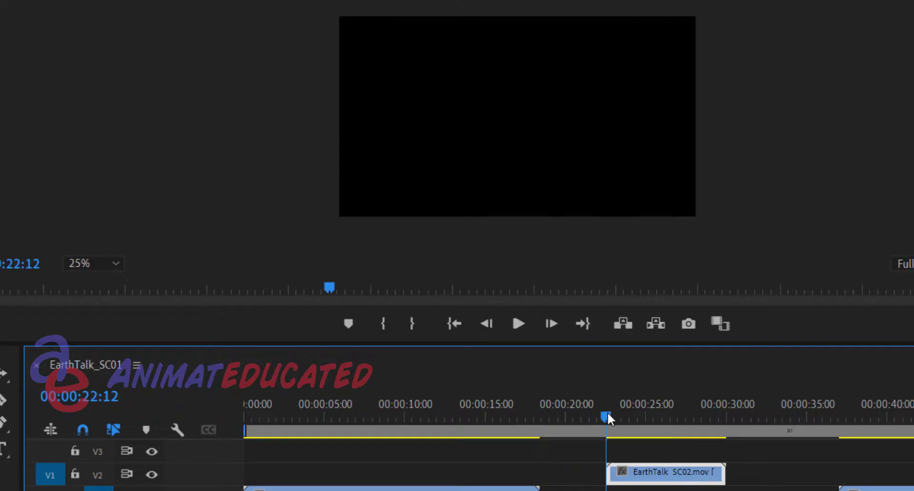
key("space")
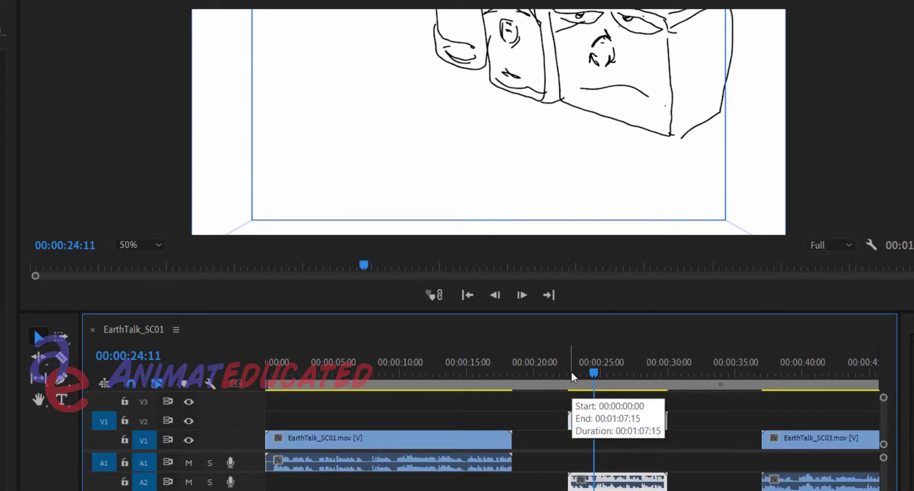
left_click(610, 419)
left_click_drag(571, 378, 565, 378)
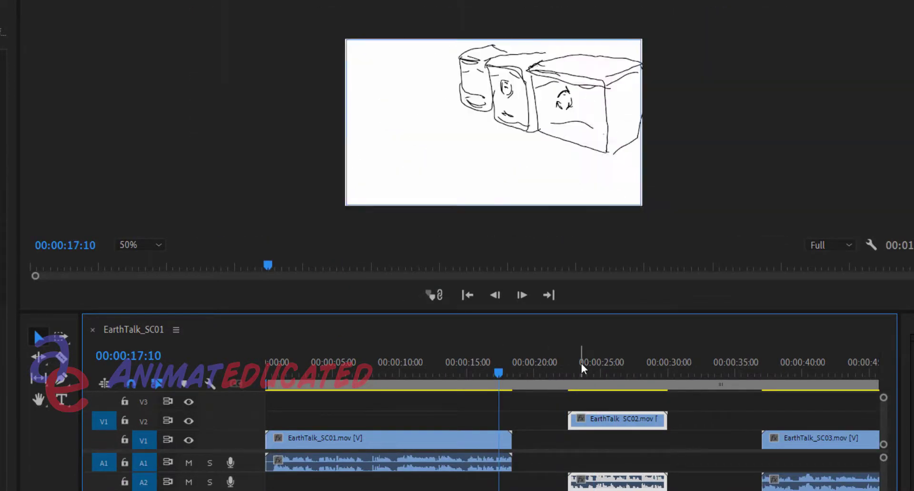
left_click(579, 375)
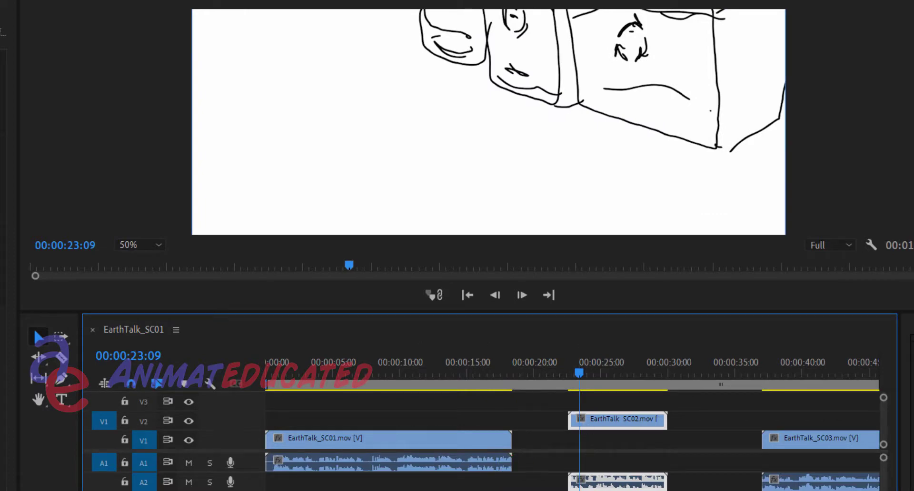
Move the EarthTalk_SC02 clip earlier on V2 to start at 00:00:18:16, leaving a small gap after EarthTalk_SC01
key("minus")
key("minus")
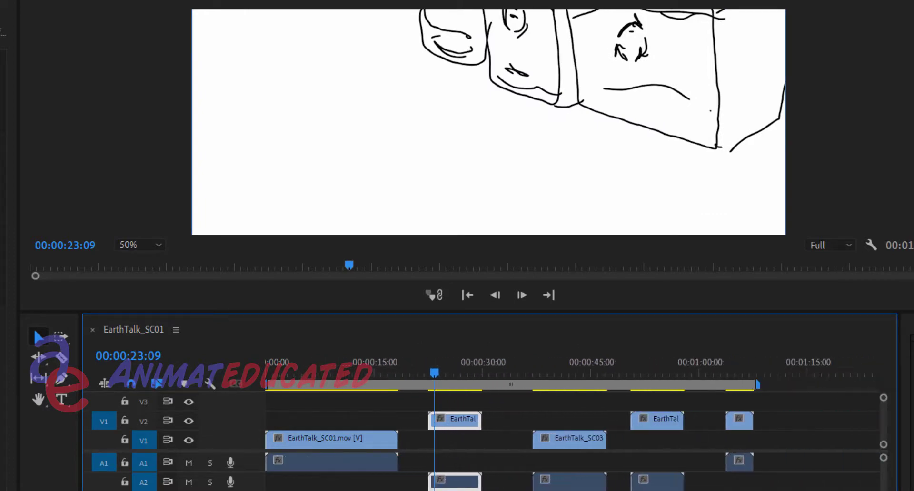
key("equal")
key("equal")
key("equal")
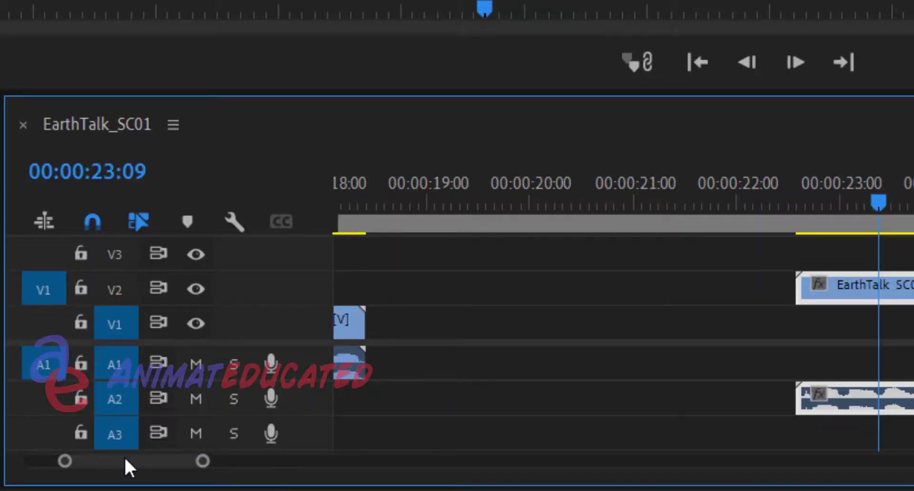
left_click_drag(124, 460, 119, 466)
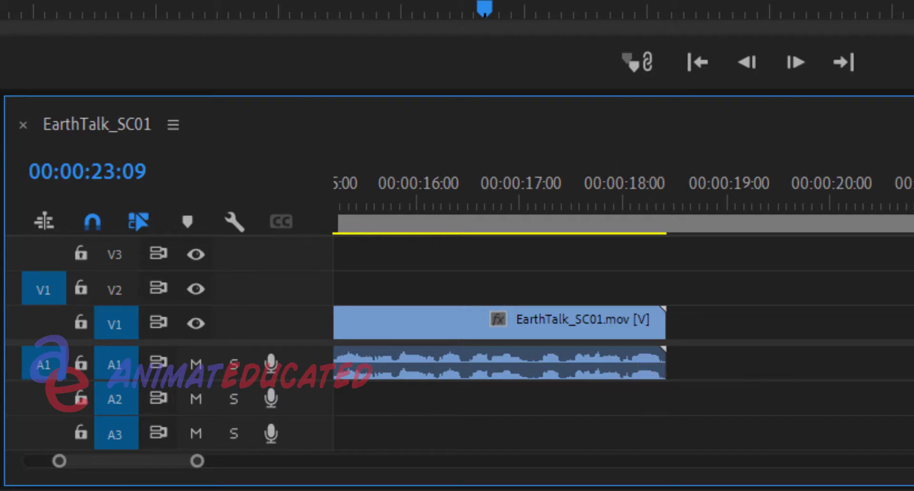
left_click_drag(913, 295, 828, 305)
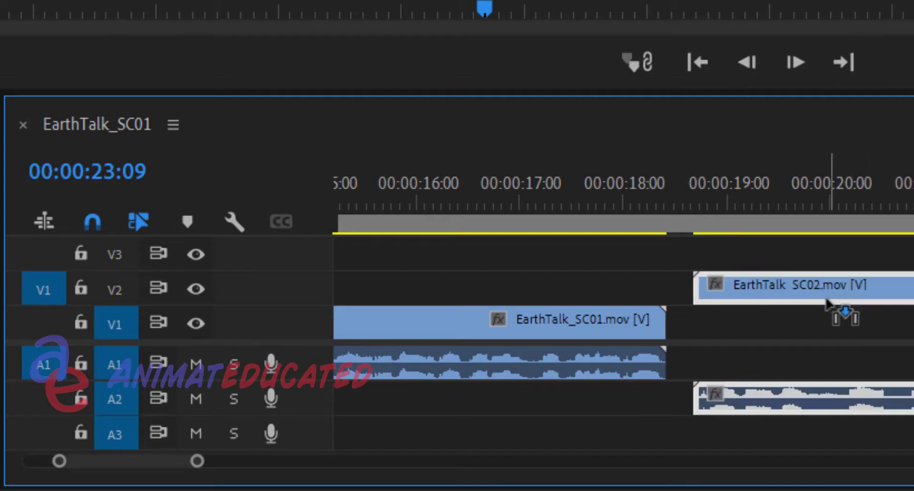
Play the opening of EarthTalk_SC02, and play the end of EarthTalk_SC01 from 00:00:17:16
left_click(700, 201)
key("space")
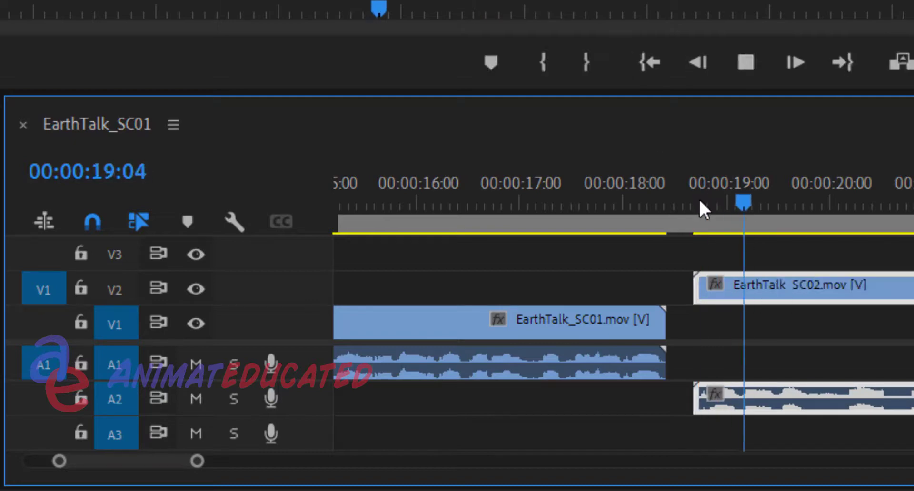
key("space")
left_click(591, 199)
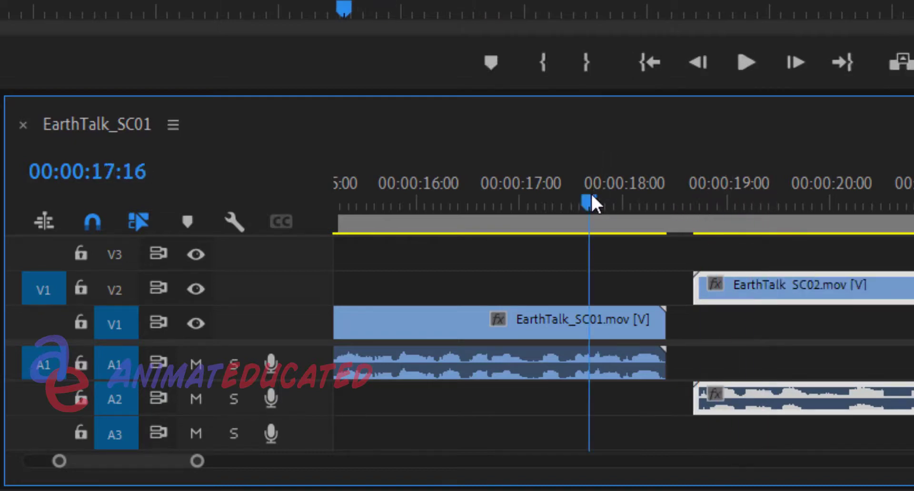
key("space")
key("space")
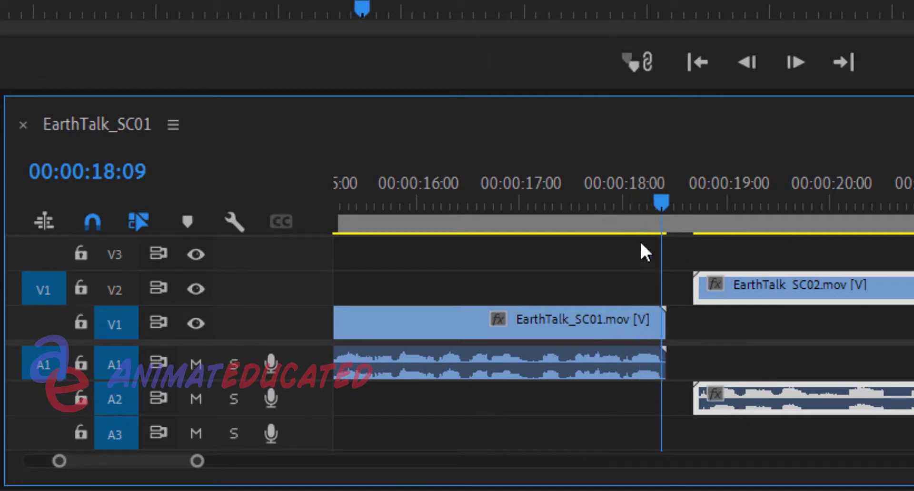
Replay the gap between EarthTalk_SC01 and EarthTalk_SC02 several times from about 00:00:18:00
left_click(621, 199)
key("Right")
key("Right")
key("Right")
key("Right")
mouse_move(640, 199)
left_mouse_down()
mouse_move(661, 195)
mouse_move(635, 196)
left_mouse_up()
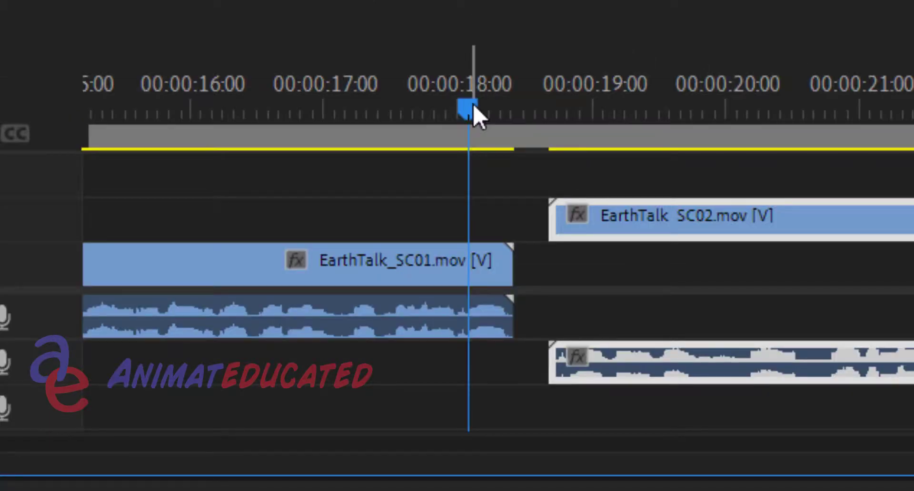
key("space")
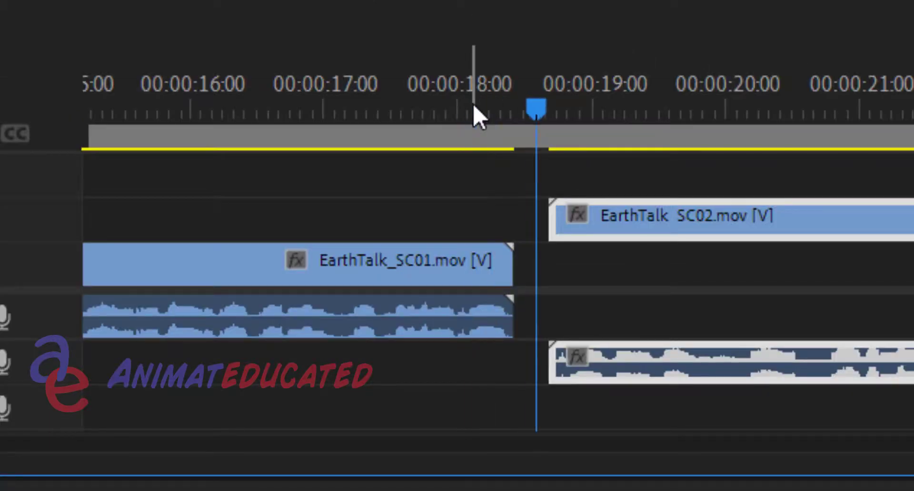
key("space")
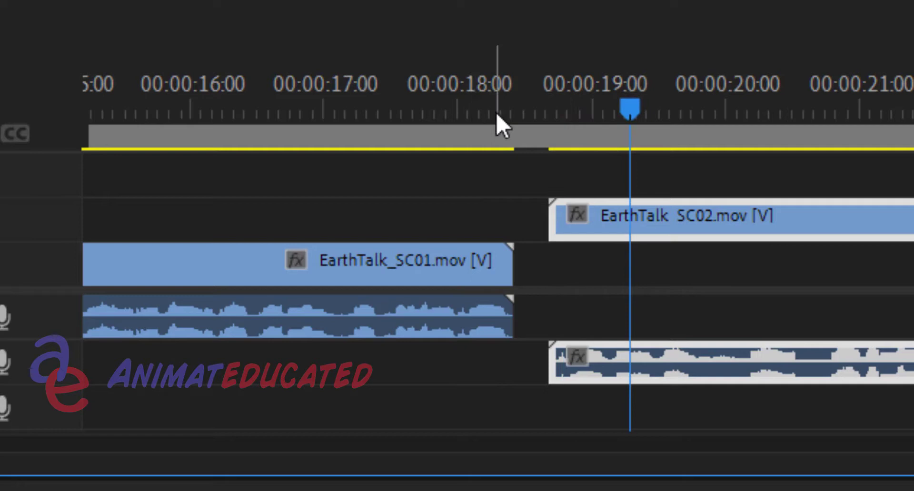
left_click(448, 109)
key("space")
key("space")
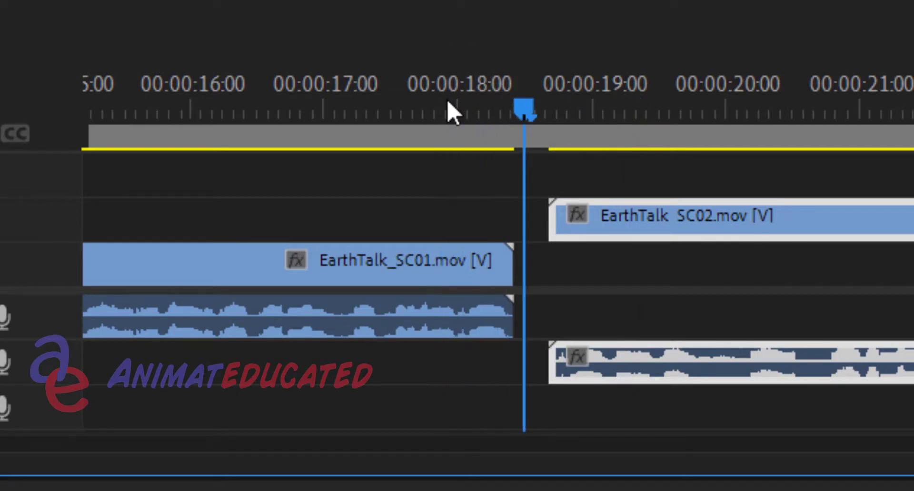
key("space")
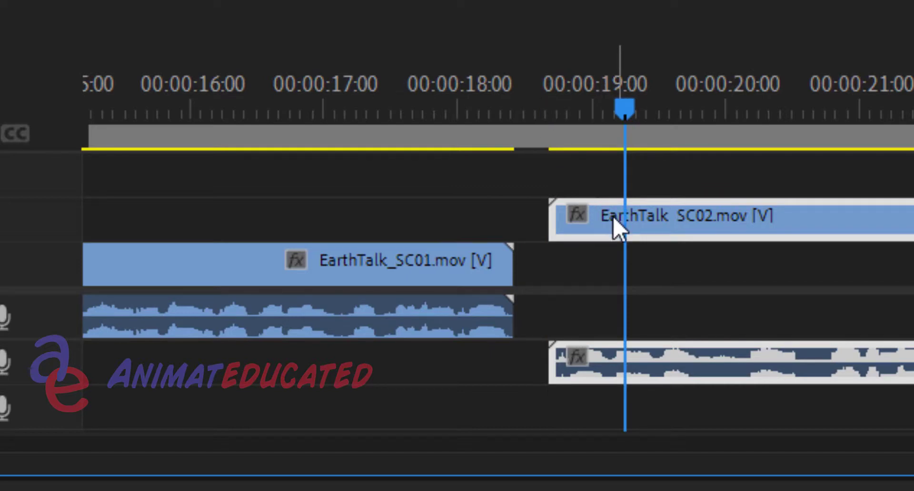
Move the EarthTalk_SC01 clip's video up to track V2, keeping its start time
mouse_move(614, 221)
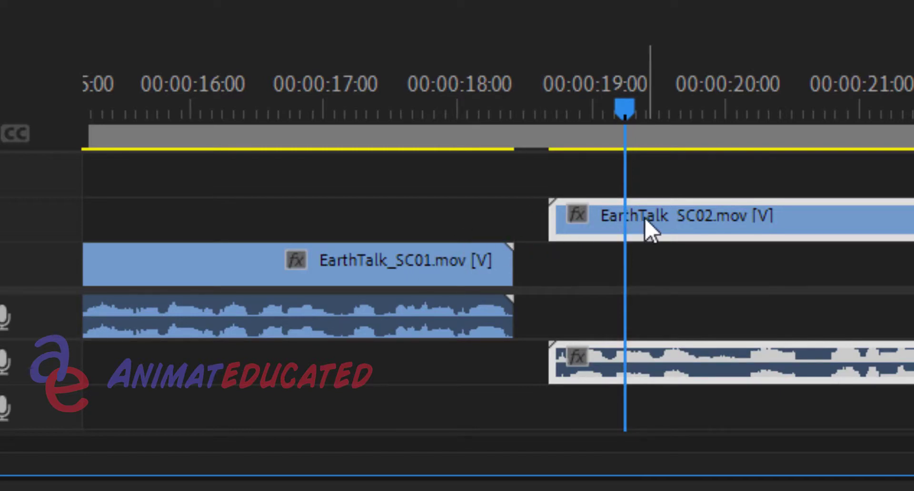
mouse_move(646, 220)
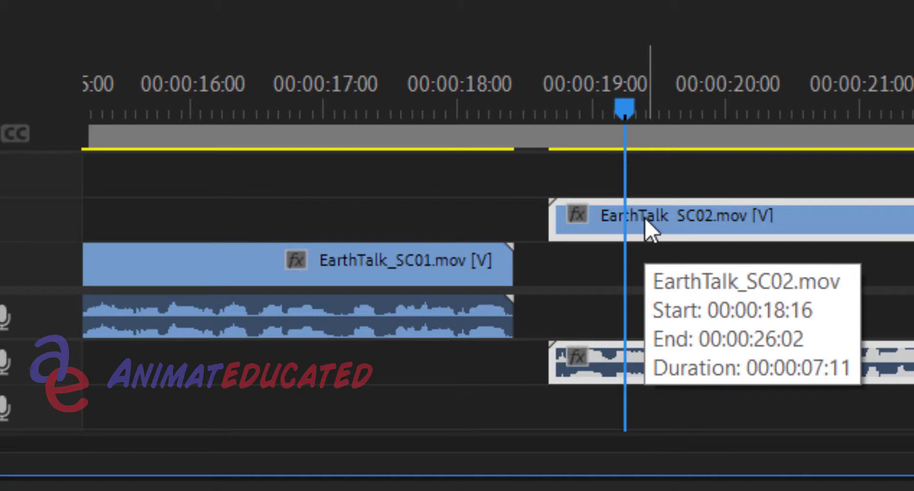
left_click(420, 273)
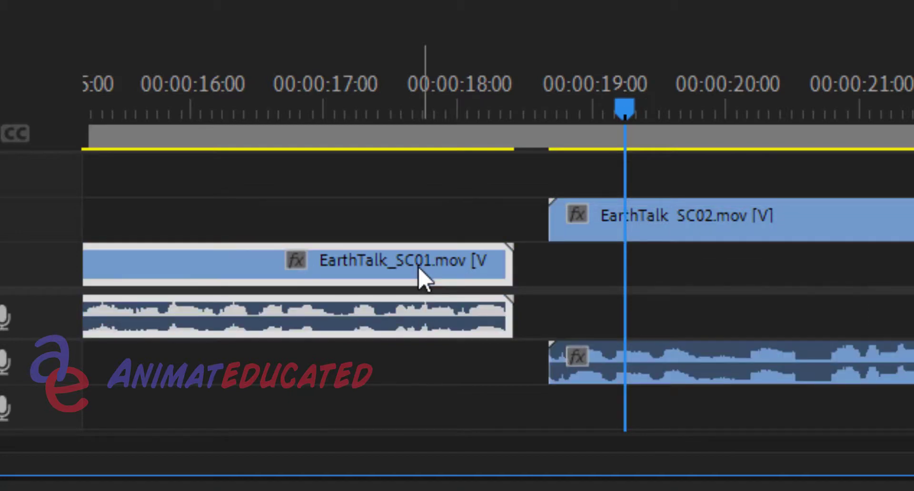
left_click_drag(419, 269, 417, 238)
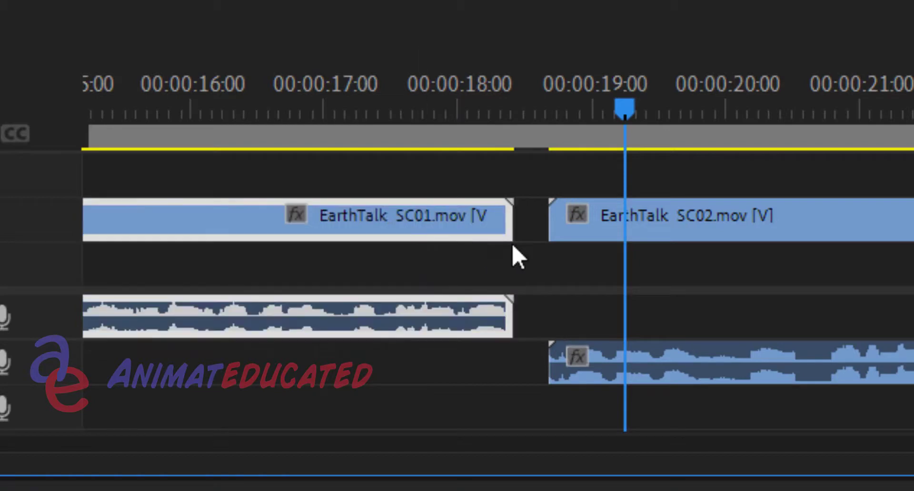
Move the EarthTalk_SC02 clip's video down to V1 and start the clip at 00:00:17:23, overlapping the end of EarthTalk_SC01
left_click(645, 230)
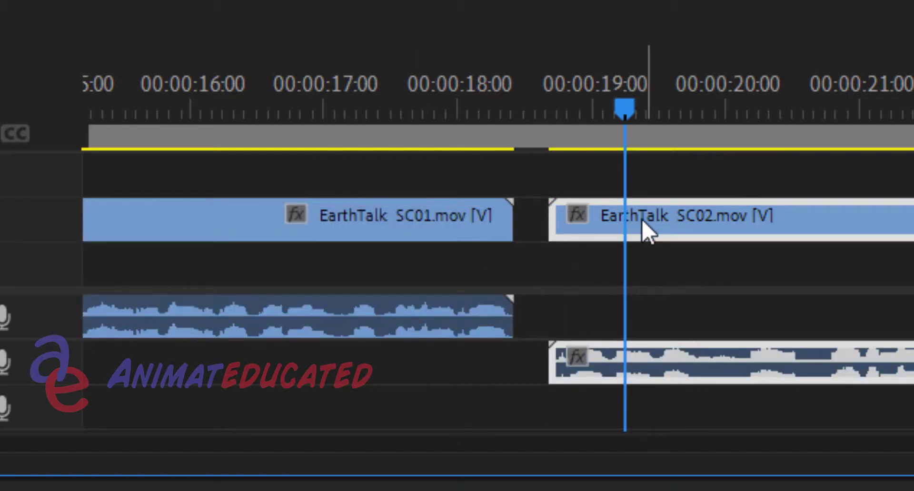
left_click_drag(646, 230, 532, 261)
scroll(532, 261, "up", 3)
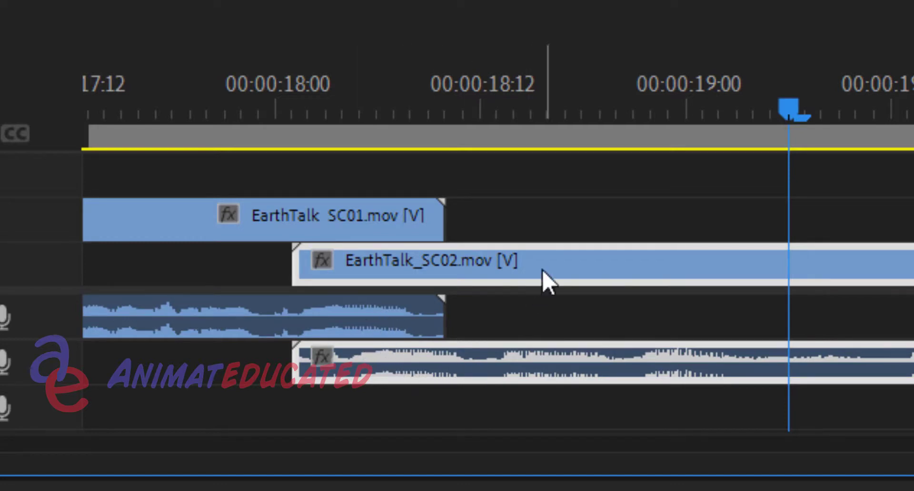
left_click_drag(547, 260, 497, 263)
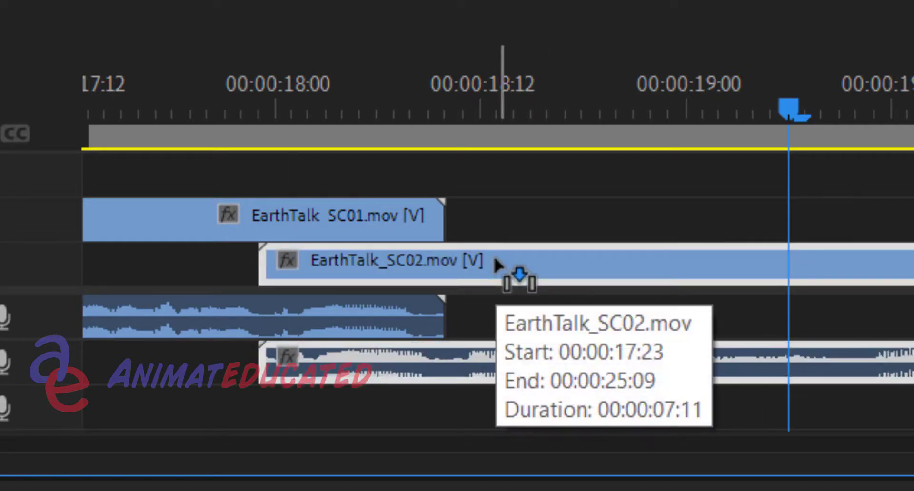
Play the overlap between EarthTalk_SC01 and EarthTalk_SC02 twice, starting just before EarthTalk_SC02 begins
left_click(228, 104)
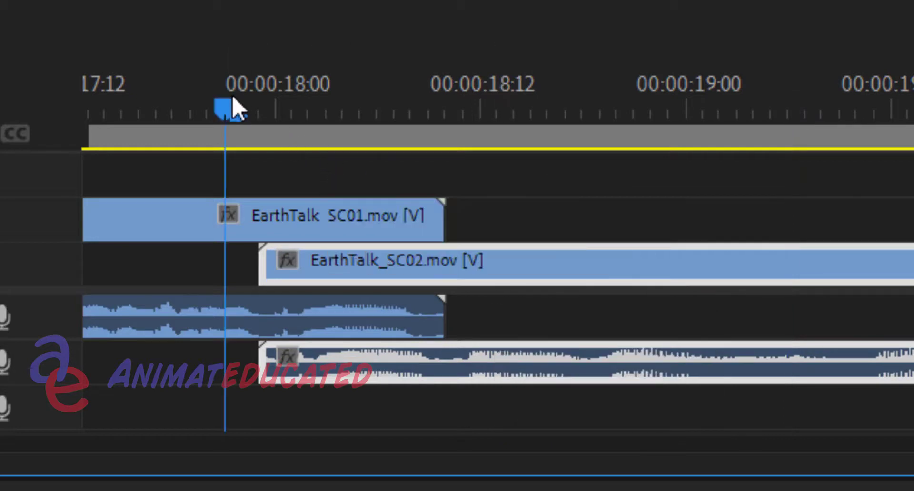
key("space")
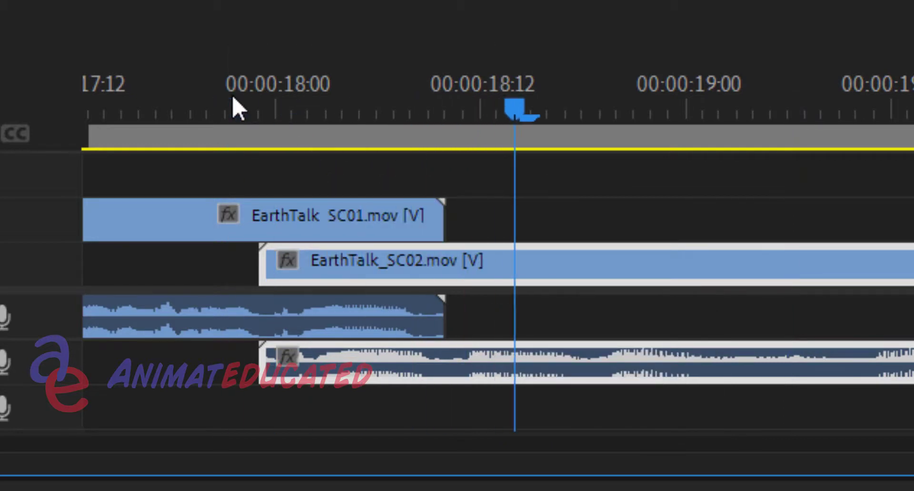
key("space")
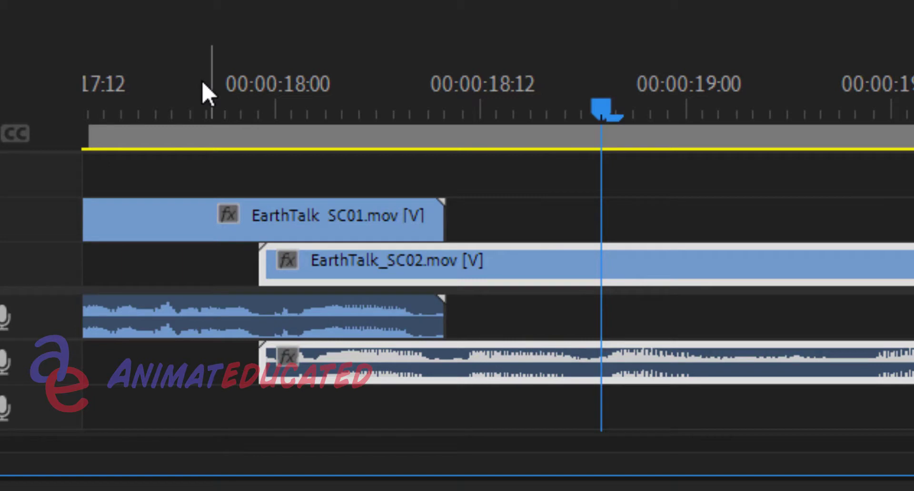
left_click_drag(198, 107, 206, 108)
key("space")
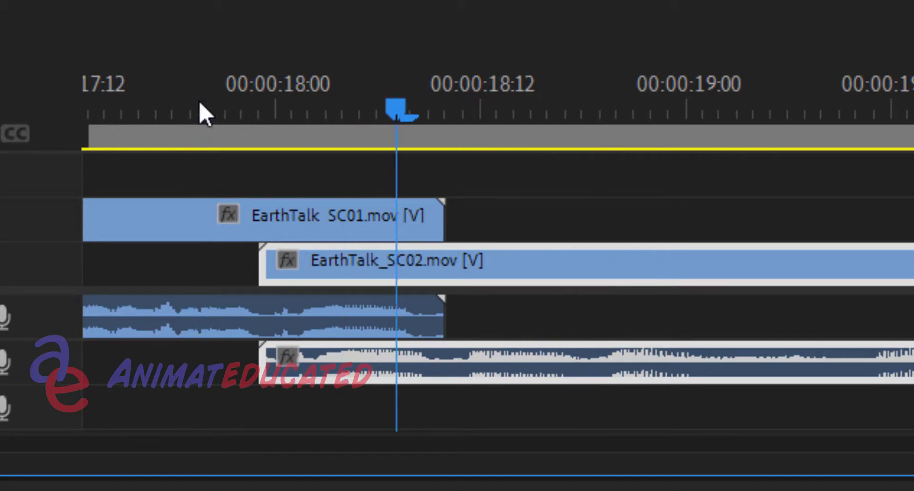
key("space")
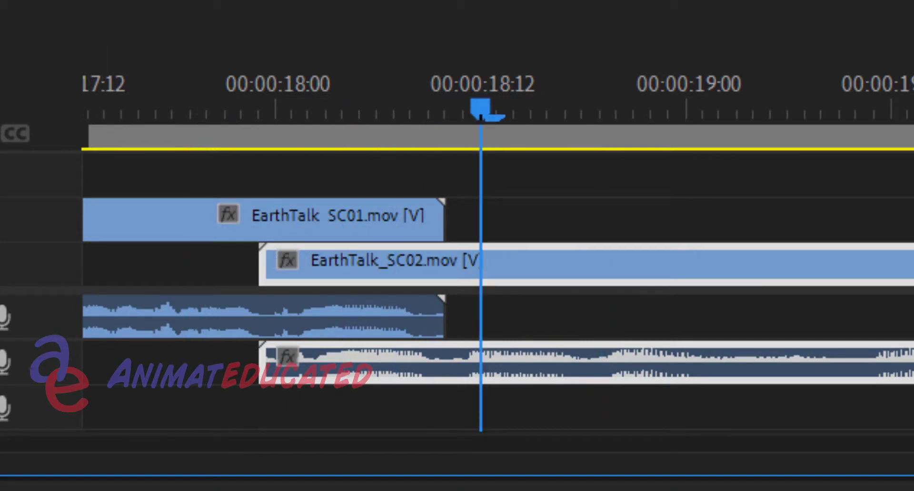
Move the EarthTalk_SC02 clip one frame earlier on V1 so that it starts at 00:00:17:22
mouse_move(905, 464)
left_mouse_down()
mouse_move(913, 465)
mouse_move(903, 464)
left_mouse_up()
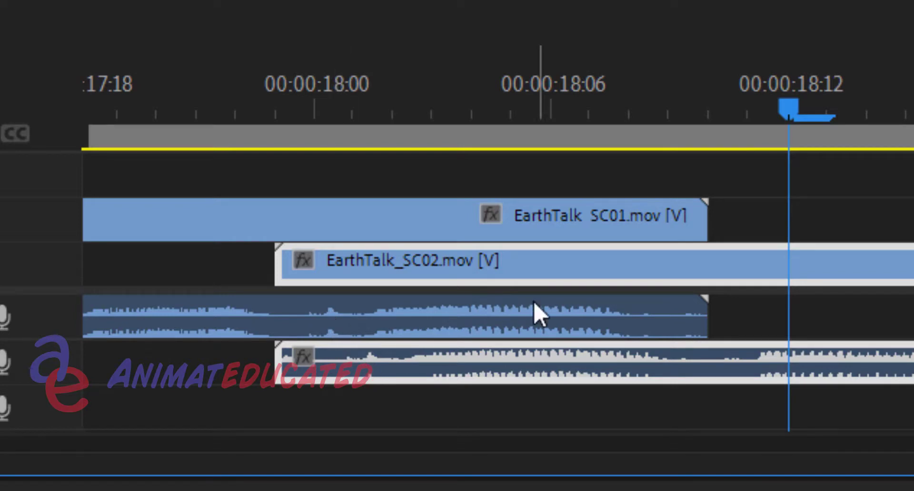
left_click(275, 115)
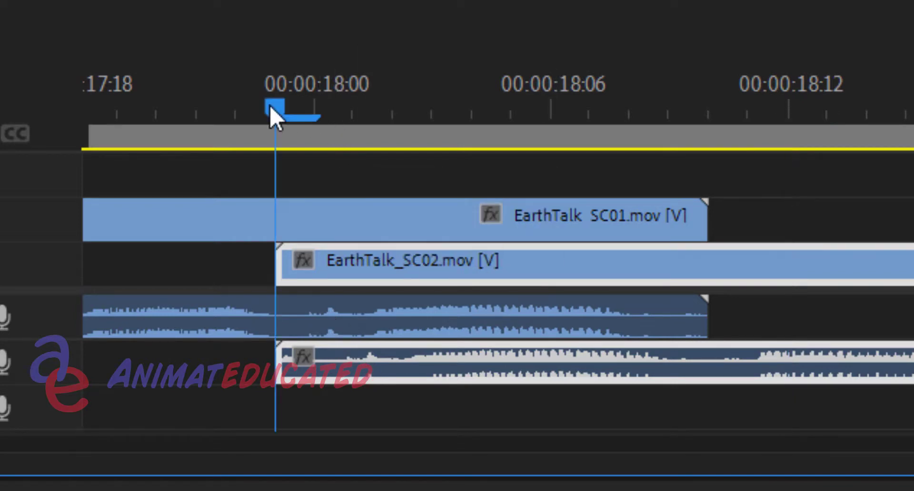
left_click(219, 104)
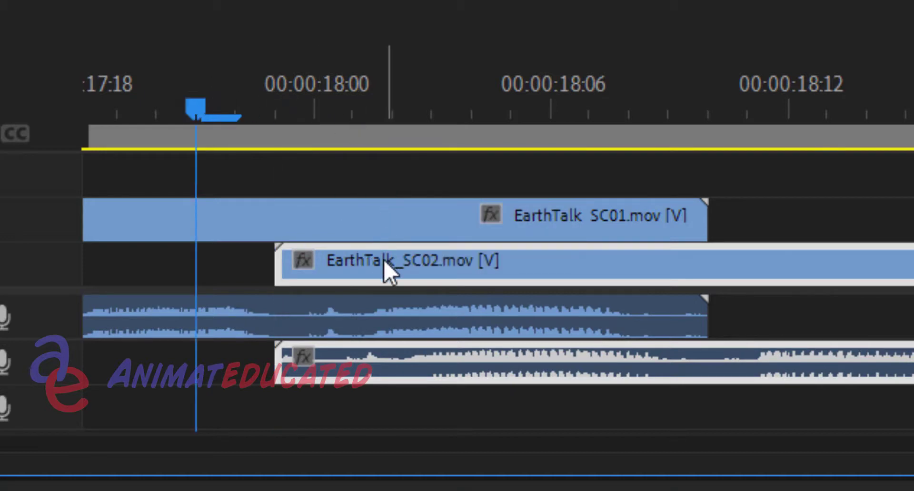
left_click_drag(384, 261, 349, 269)
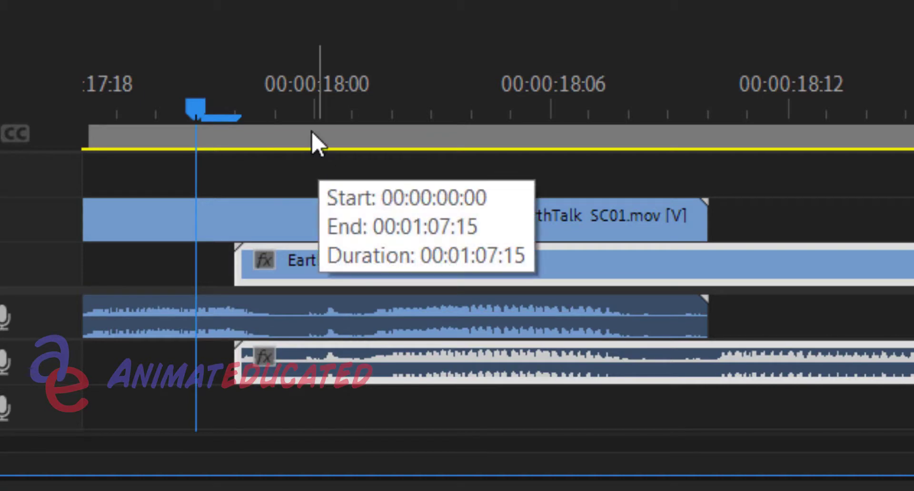
Play the EarthTalk_SC01 to EarthTalk_SC02 overlap three times, starting from 00:00:17:21
key("space")
key("space")
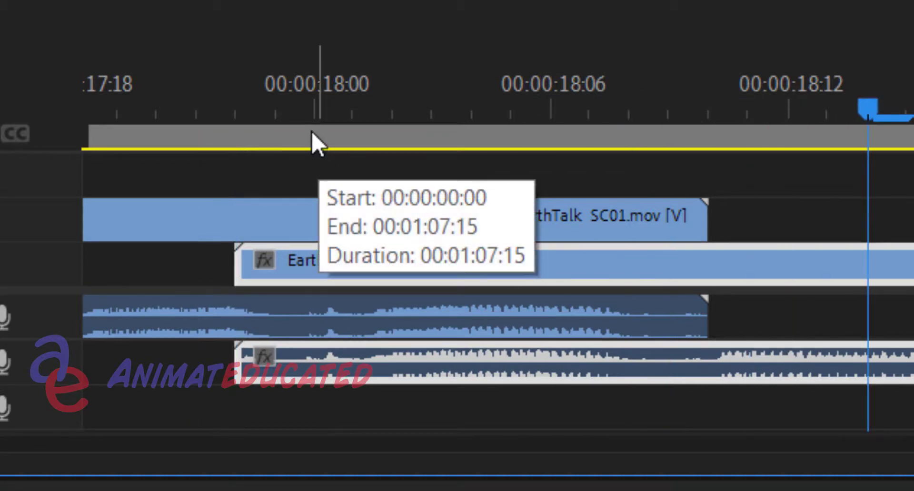
left_click(192, 83)
key("space")
key("space")
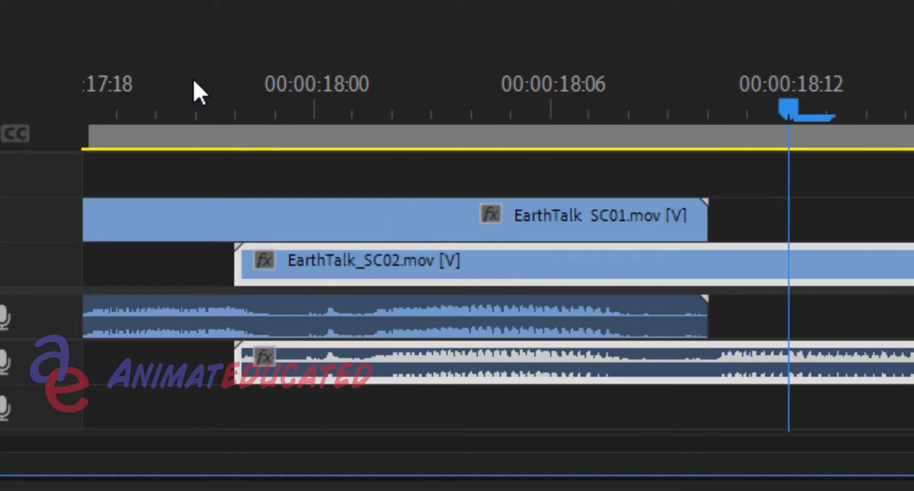
left_click(194, 88)
key("space")
key("space")
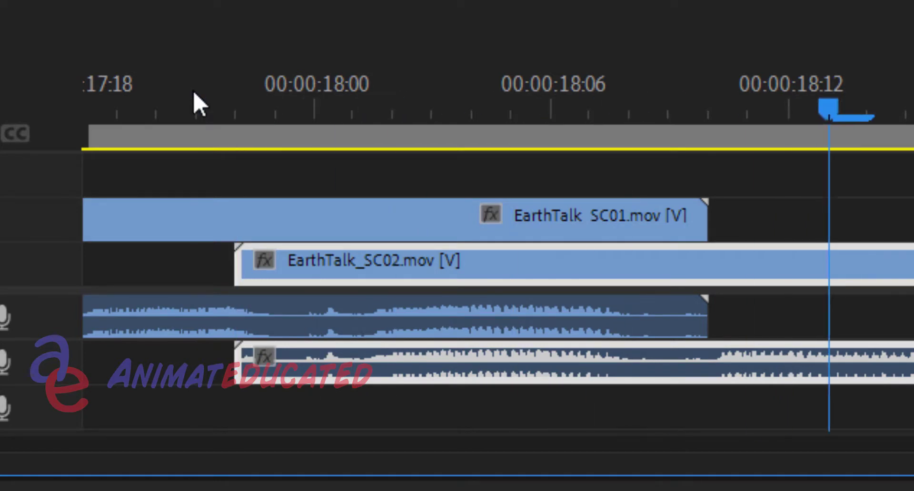
Scrub through the overlap of the two clips up to 00:00:18:05 and examine how EarthTalk_SC01 covers EarthTalk_SC02
left_click(255, 93)
left_click_drag(383, 90, 496, 87)
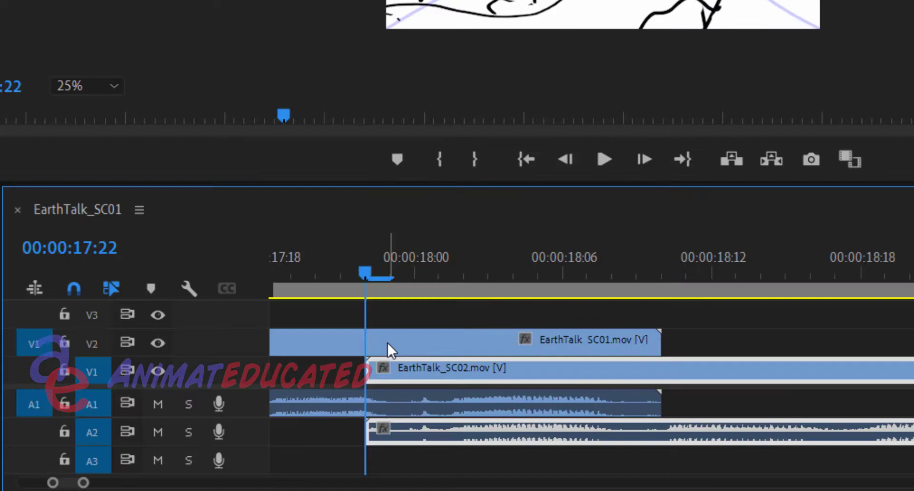
left_click(388, 343)
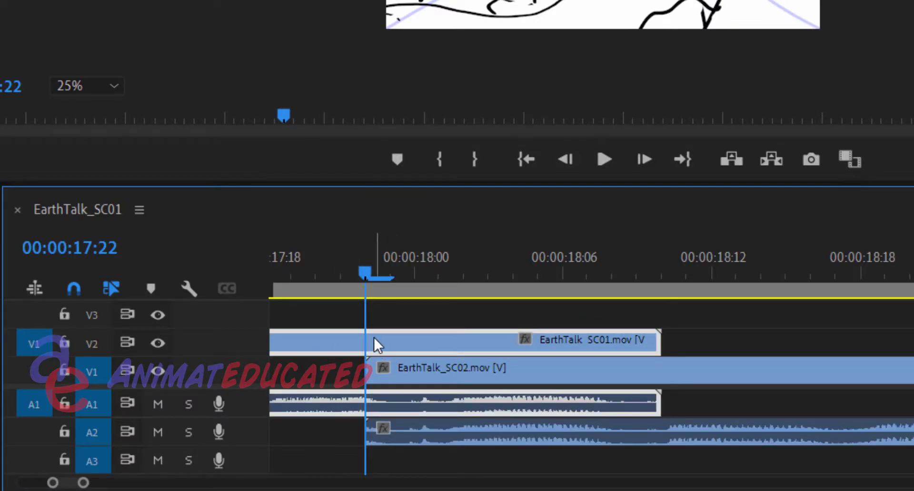
left_click(289, 261)
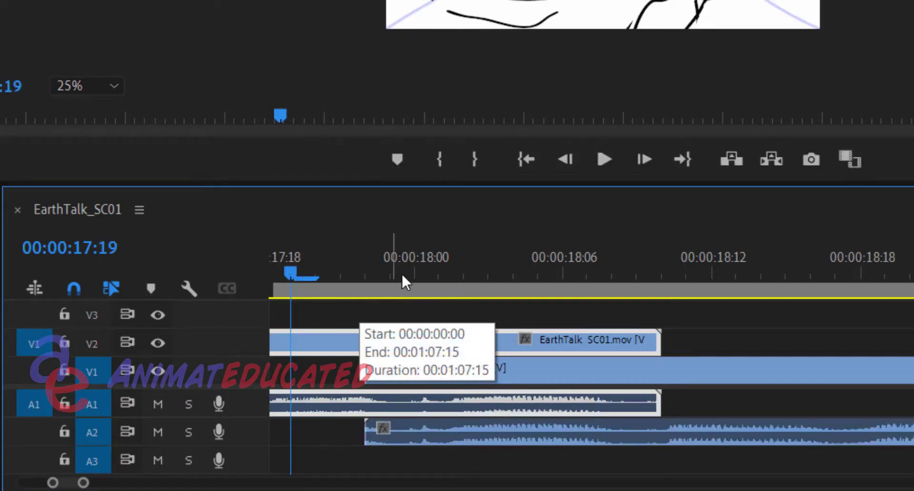
left_click(366, 276)
left_click_drag(383, 274, 542, 275)
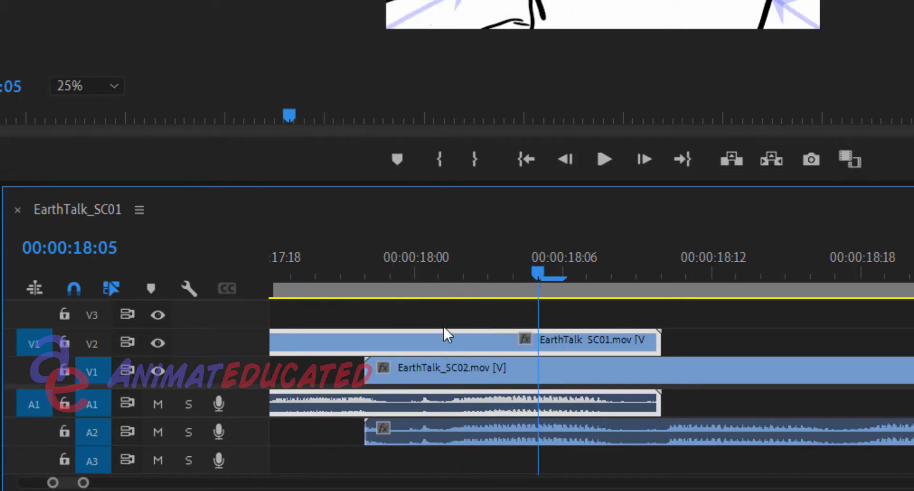
left_click(445, 370)
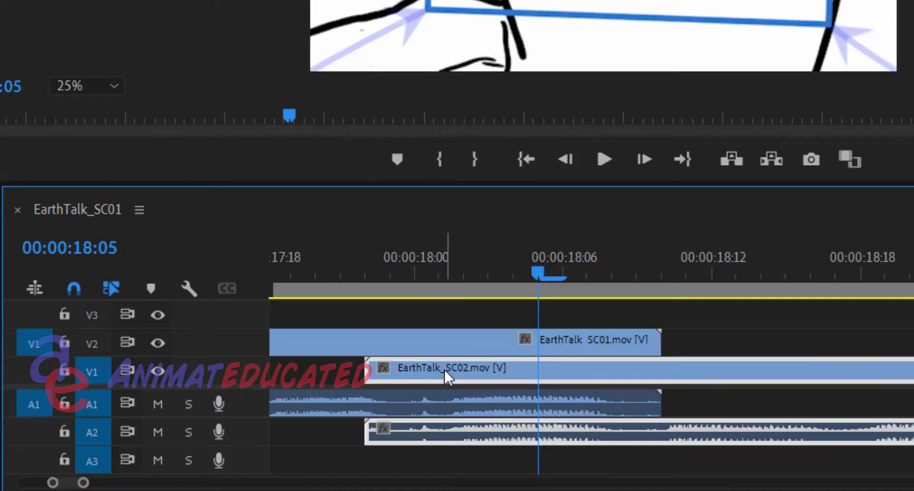
Enable Opacity keyframing on the EarthTalk_SC01 clip with a 100% keyframe at 00:00:17:22, where EarthTalk_SC02 begins, using the Editing workspace
left_click(367, 274)
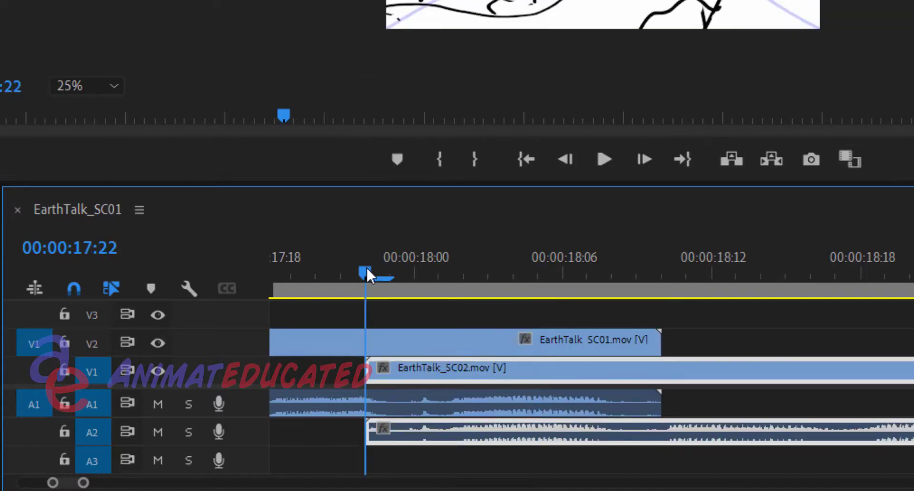
left_click(386, 344)
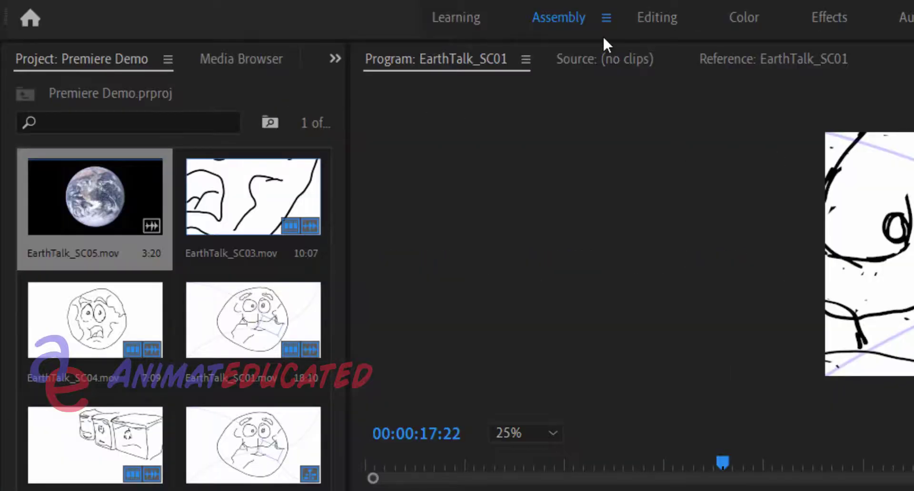
left_click(649, 23)
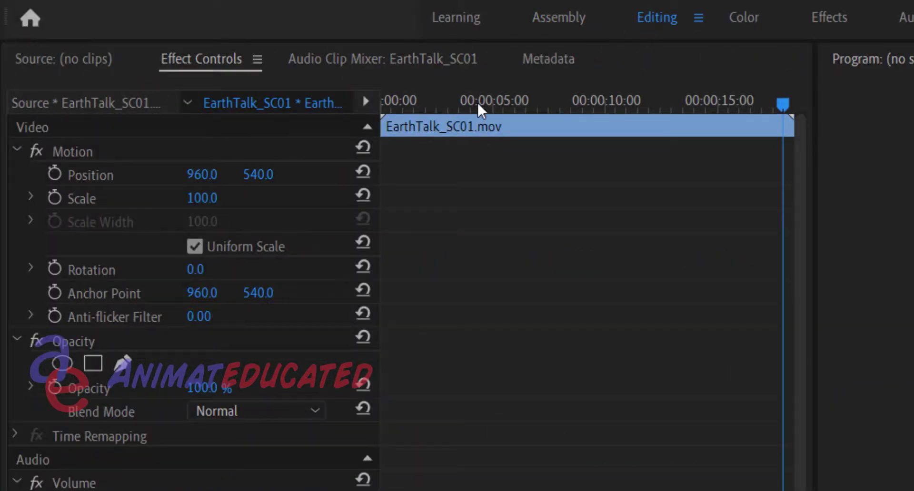
left_click(231, 133)
left_click(220, 146)
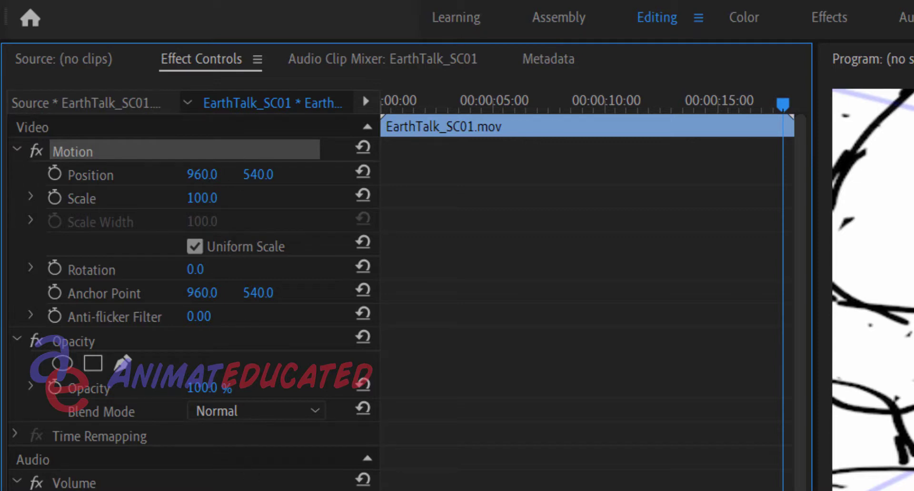
left_click_drag(333, 490, 333, 483)
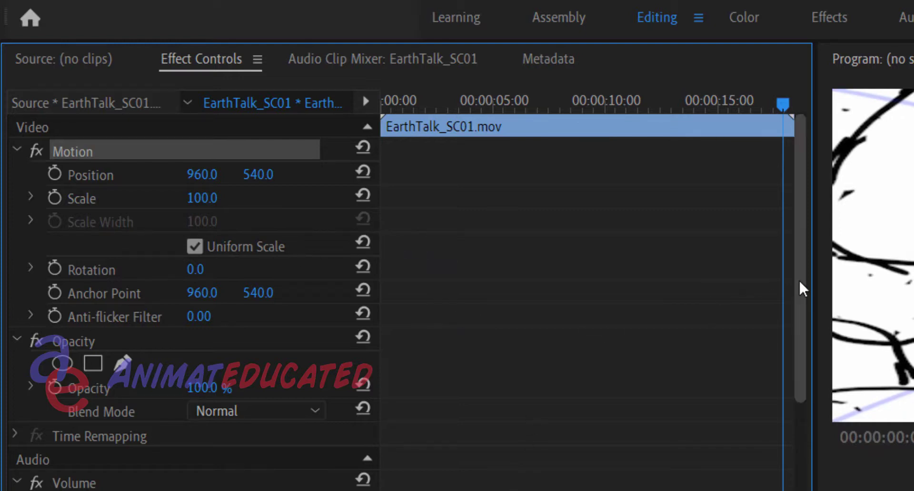
left_click_drag(799, 285, 811, 406)
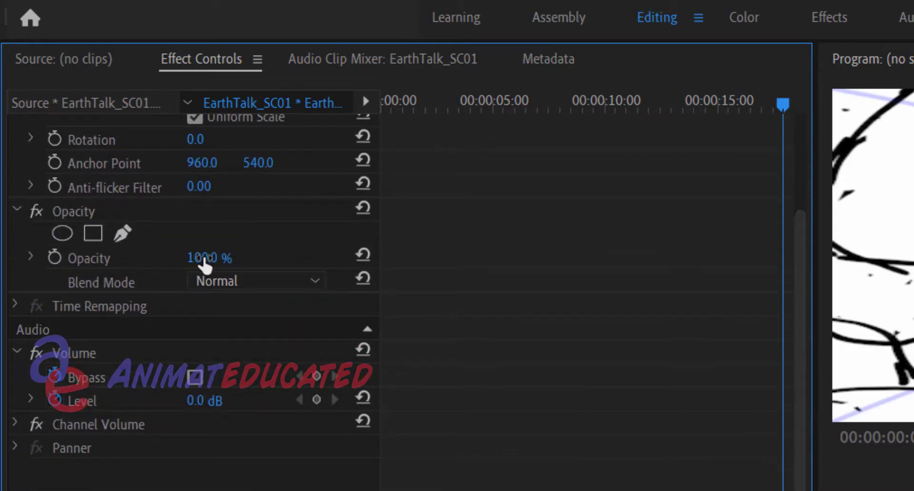
left_click(56, 258)
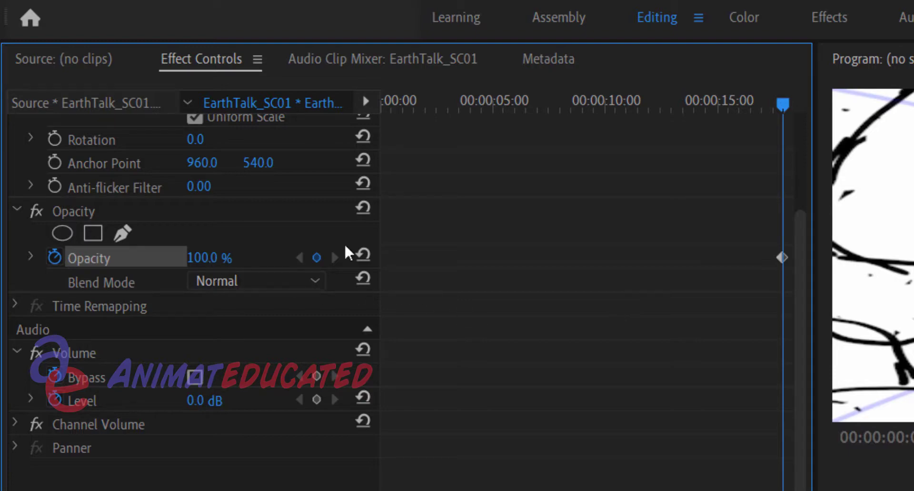
Return to the Assembly workspace and place the playhead on the last frame of EarthTalk_SC01, 00:00:18:09
left_click(571, 19)
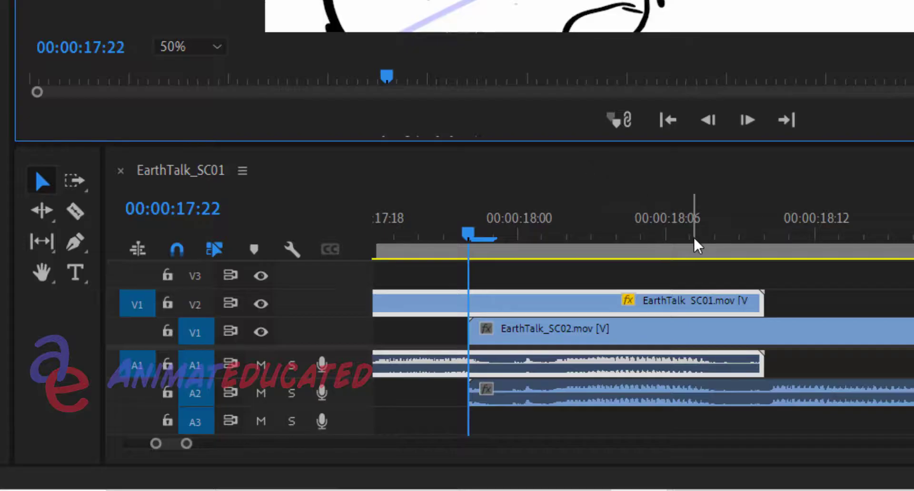
left_click(694, 238)
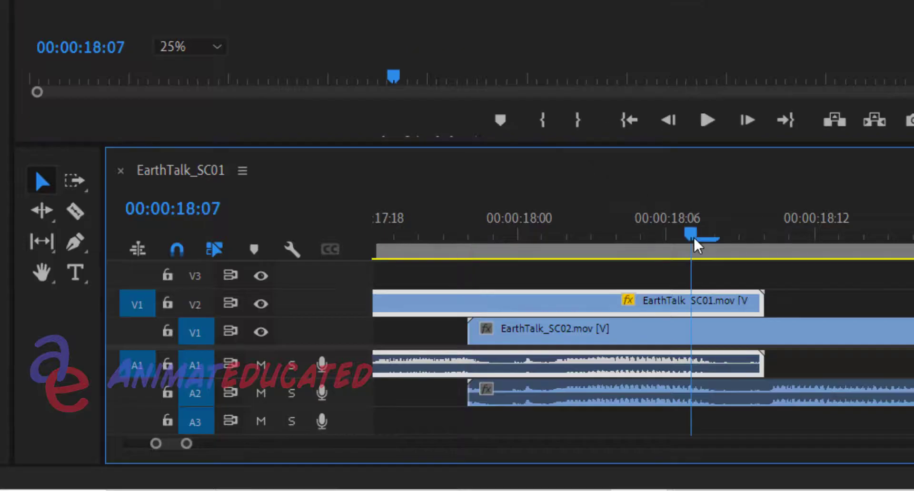
left_click_drag(696, 245, 742, 239)
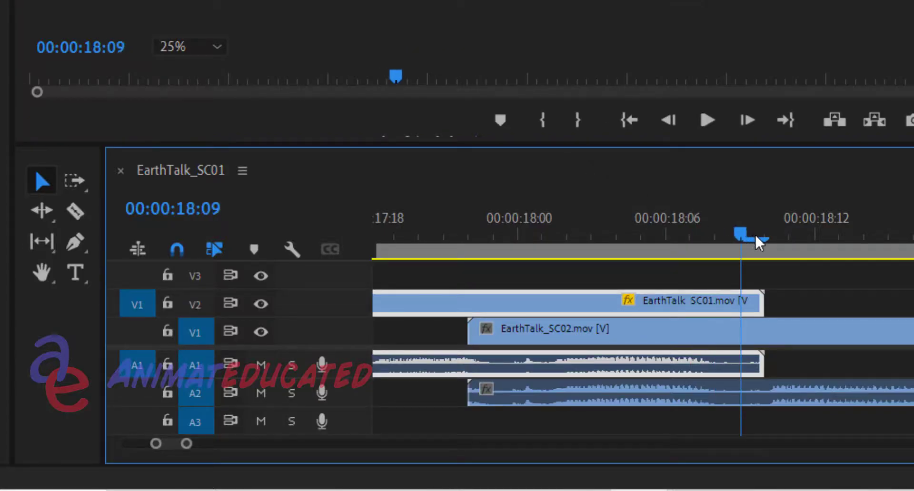
left_click(759, 243)
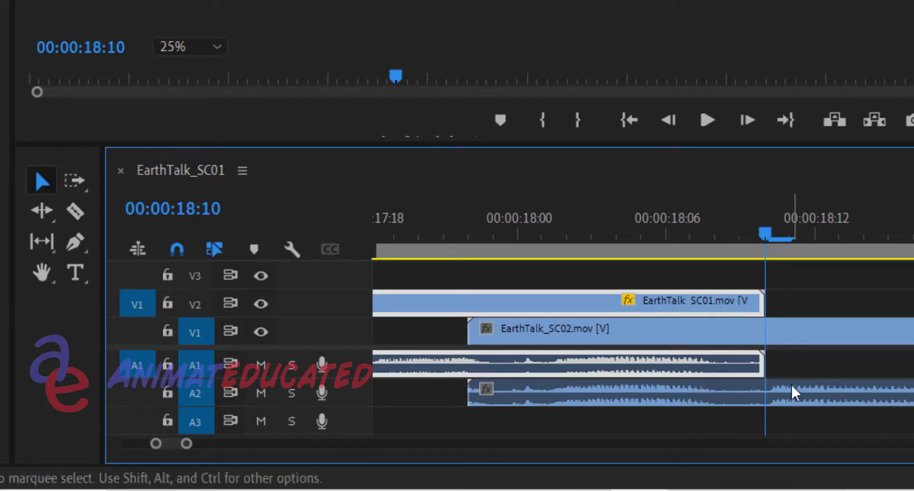
key("Left")
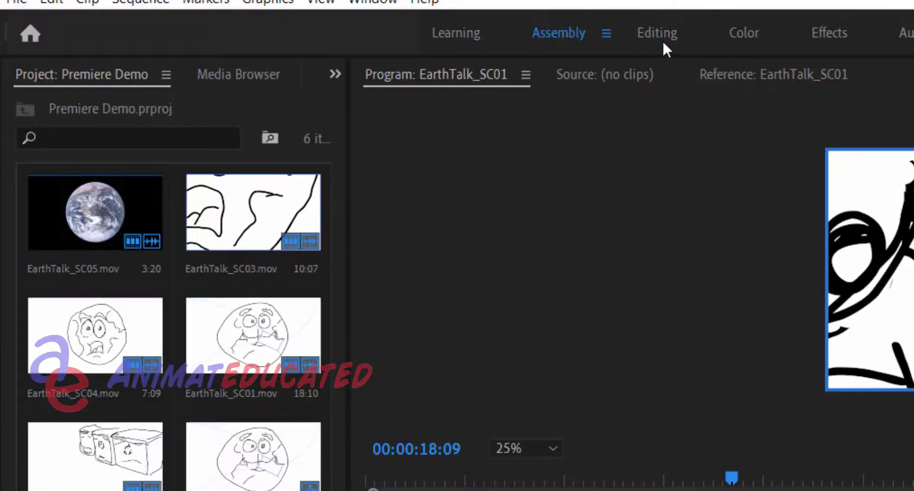
In the Editing workspace, add a second Opacity keyframe on the last frame of EarthTalk_SC01 and set it to 0%
left_click(661, 34)
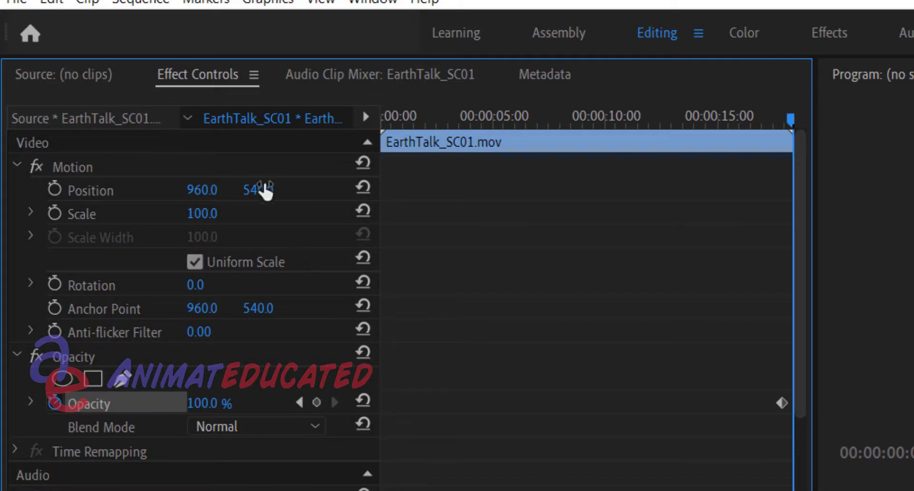
left_click(291, 198)
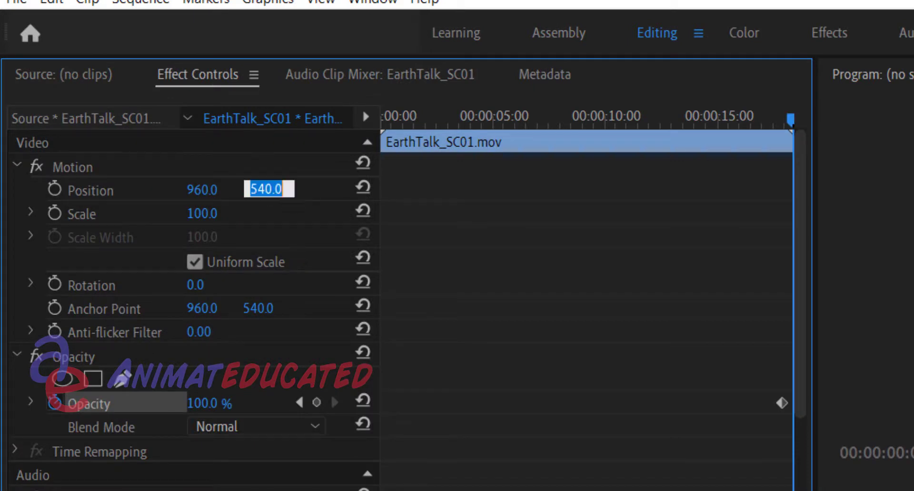
left_click(163, 173)
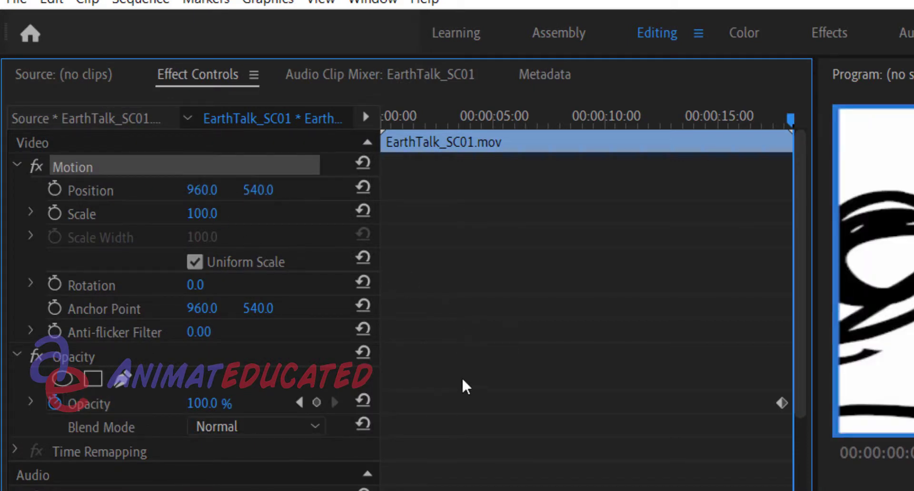
left_click_drag(796, 404, 796, 404)
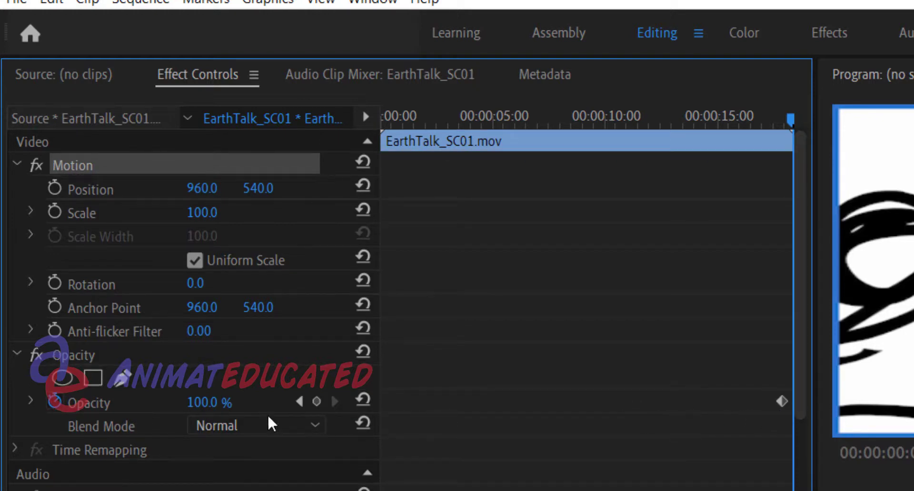
left_click(317, 402)
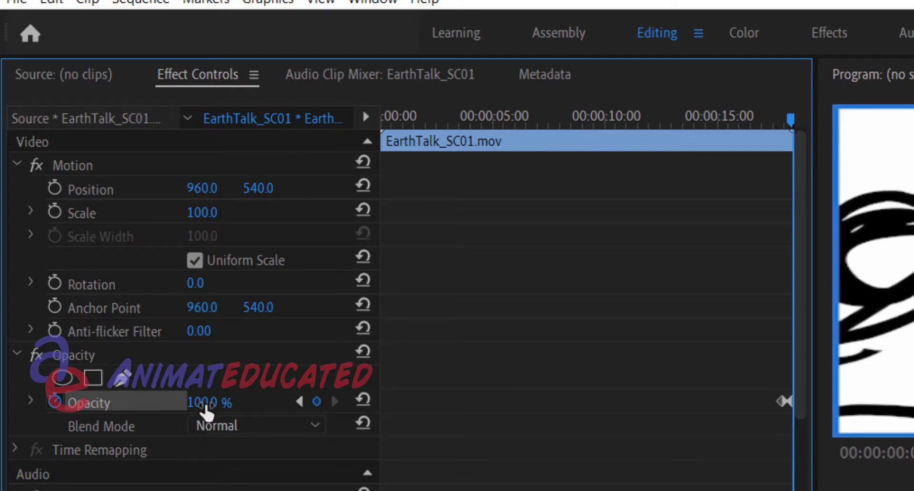
left_click_drag(206, 409, 143, 410)
Check both Opacity keyframes, then scrub through the fade to 00:00:18:04 in the Assembly workspace
left_click(300, 403)
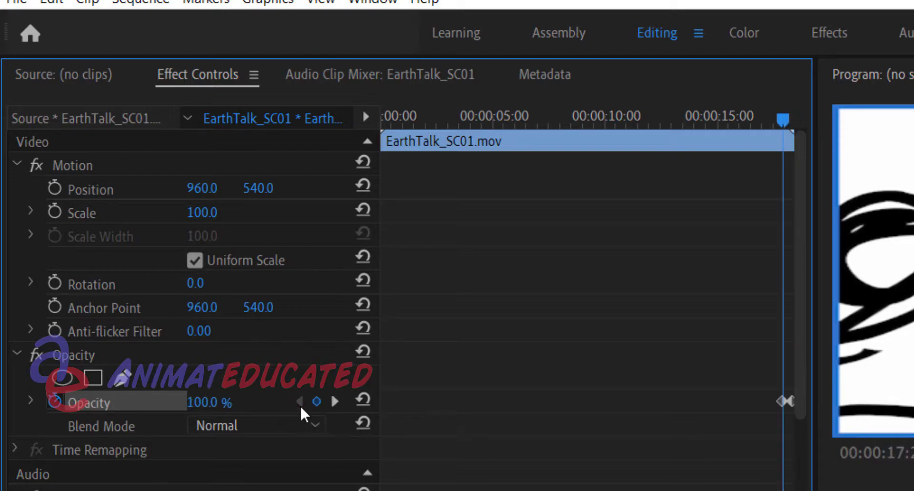
left_click(335, 403)
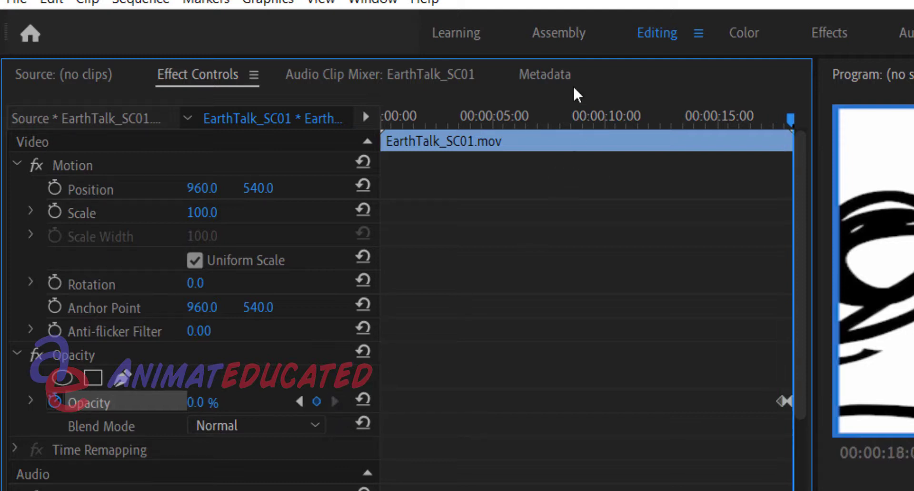
left_click(564, 29)
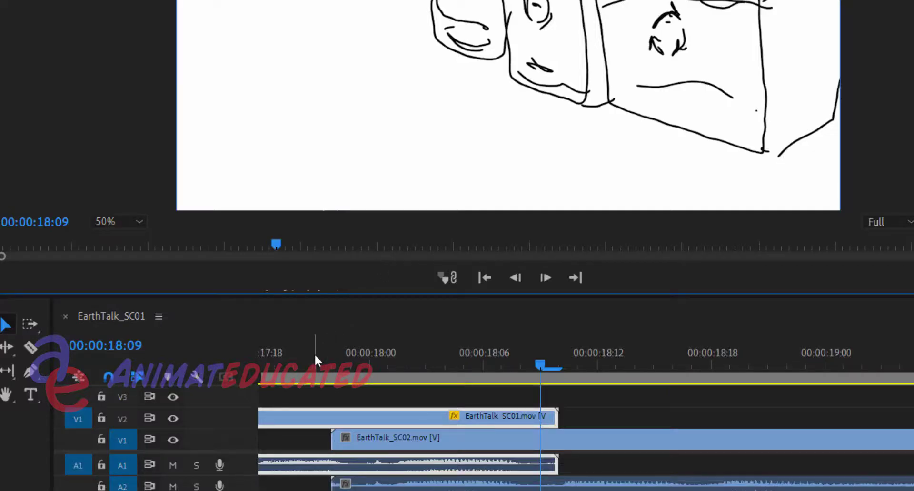
left_click_drag(314, 354, 455, 364)
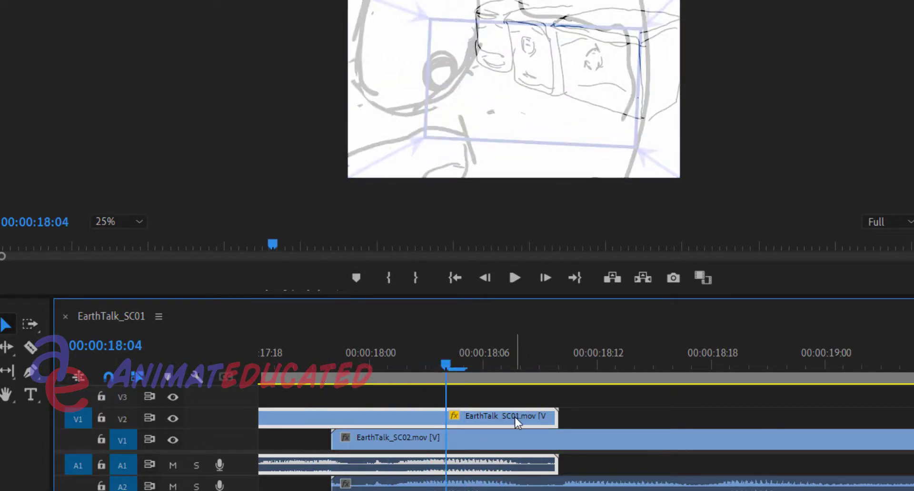
Move the EarthTalk_SC02 clip later on V1 to start at 00:00:18:03 and scrub through the EarthTalk_SC01 fade before it
left_click(506, 434)
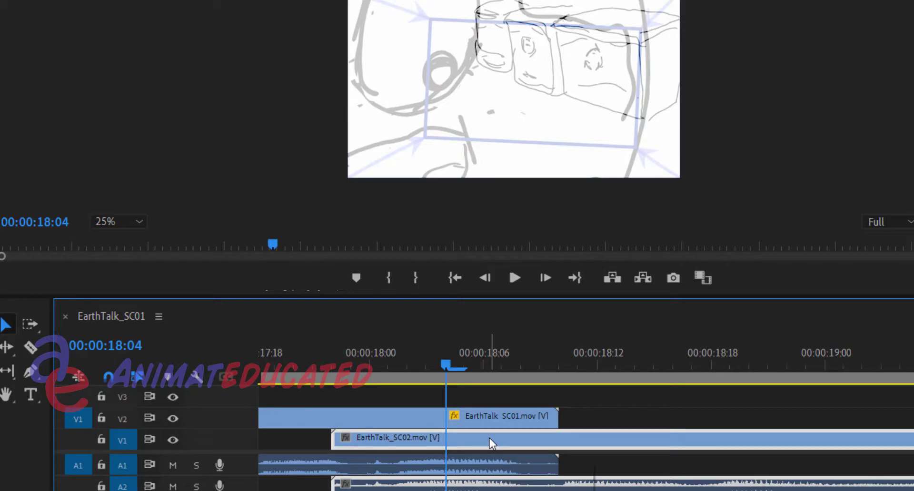
left_click_drag(490, 438, 590, 447)
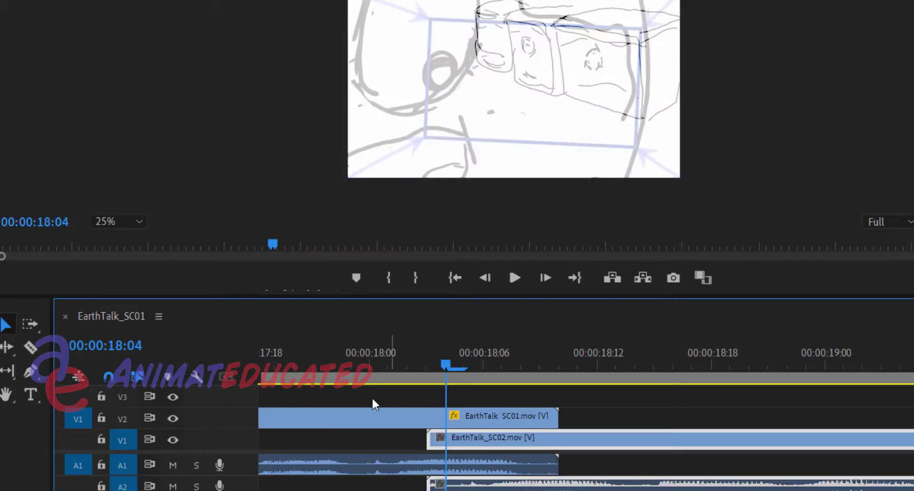
left_click(322, 364)
left_click_drag(321, 364, 355, 393)
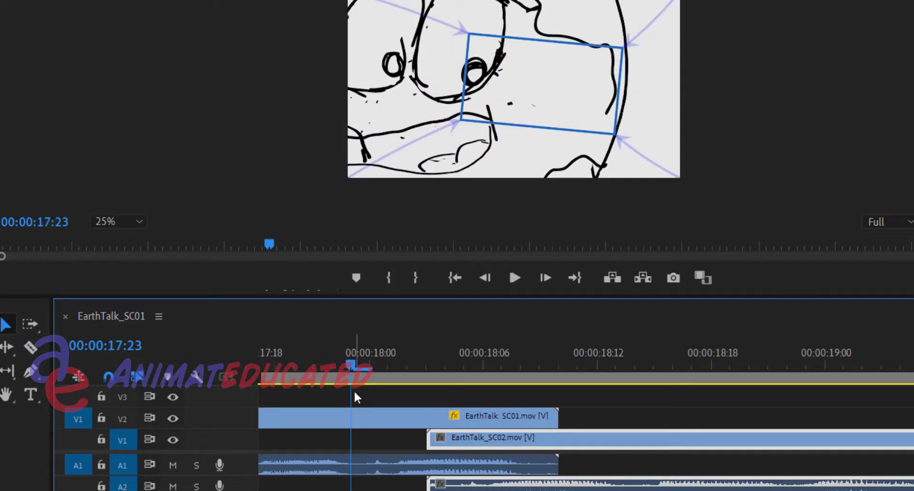
Undo the last move of the EarthTalk_SC02 clip and scrub through its overlap with EarthTalk_SC01
key("ctrl+z")
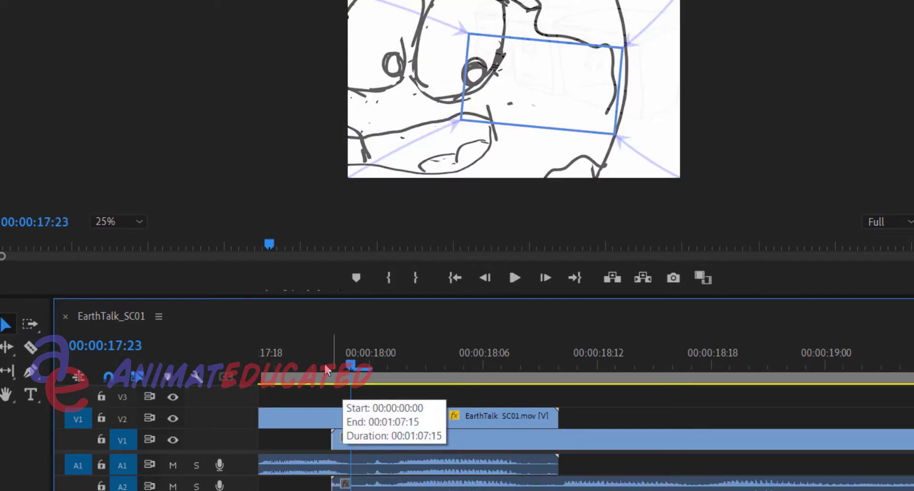
left_click_drag(331, 367, 408, 362)
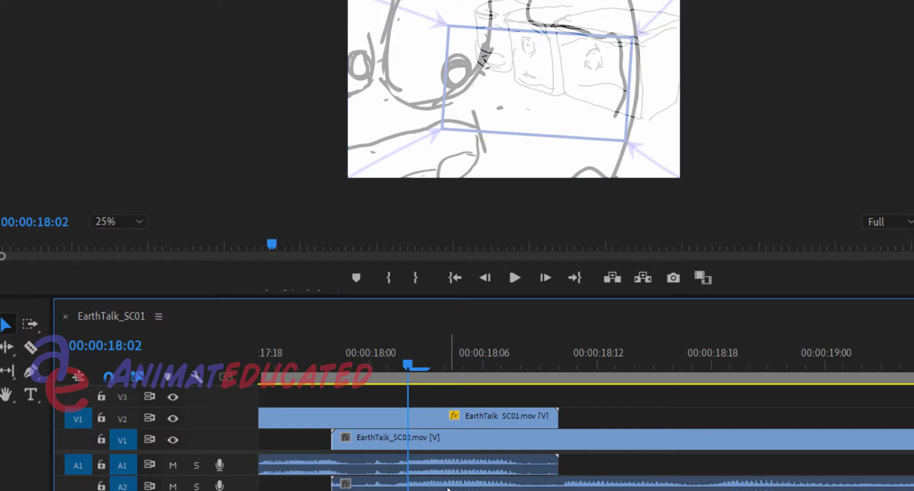
left_click_drag(348, 352, 220, 352)
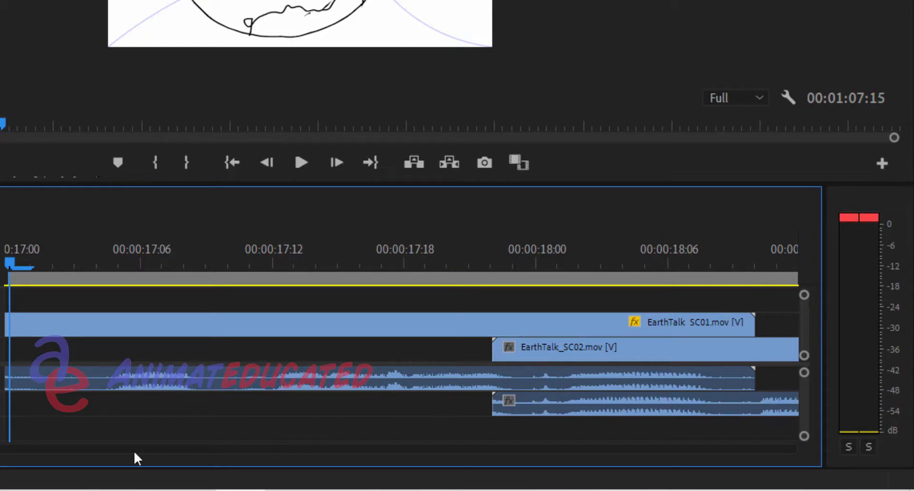
Play the overlap between EarthTalk_SC01 and EarthTalk_SC02 twice to check the picture fade and the doubled audio
key("space")
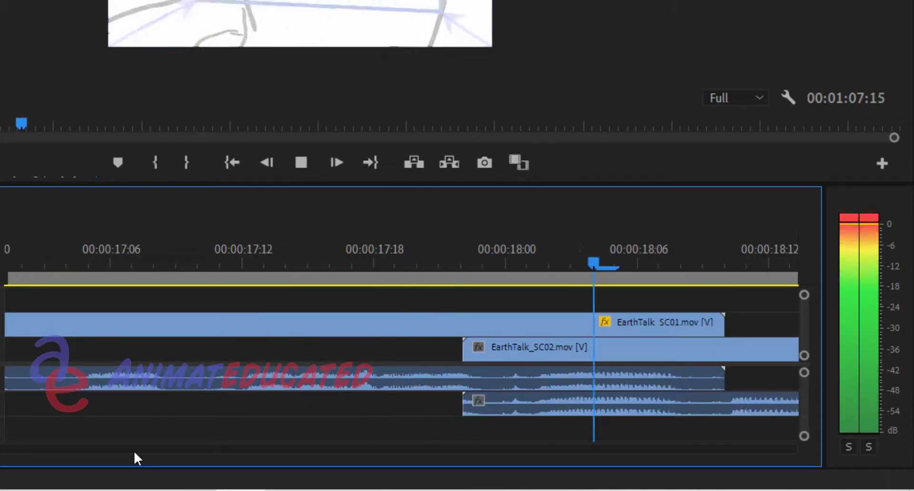
key("space")
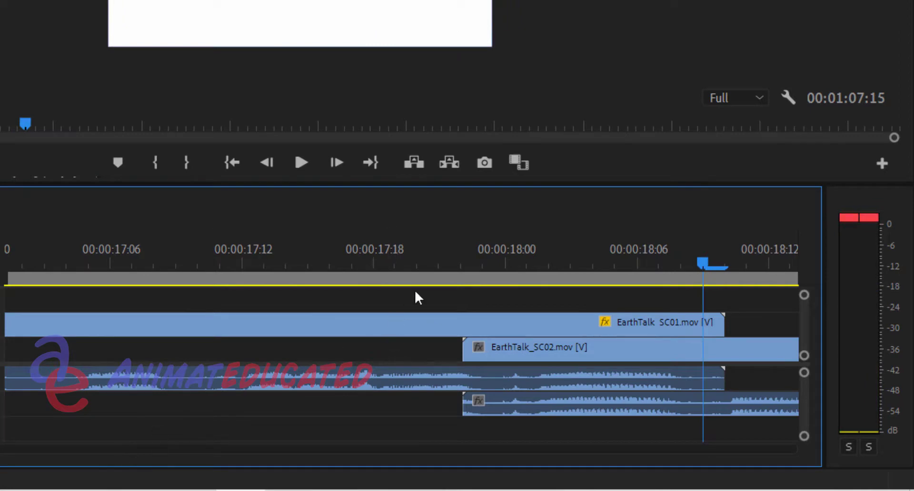
left_click(282, 260)
key("space")
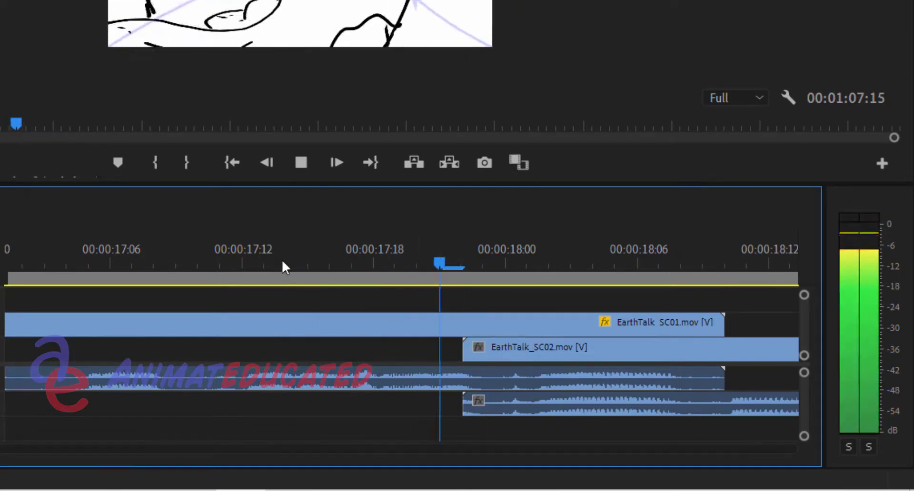
key("space")
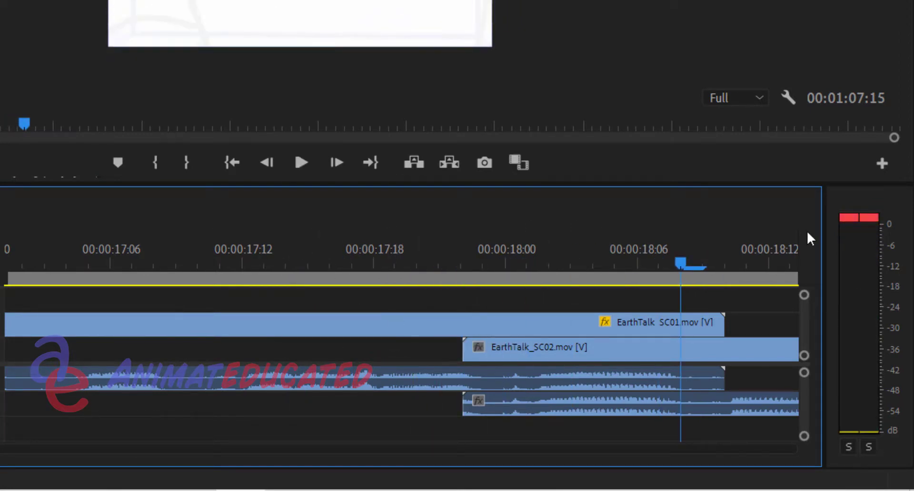
left_click_drag(544, 258, 578, 256)
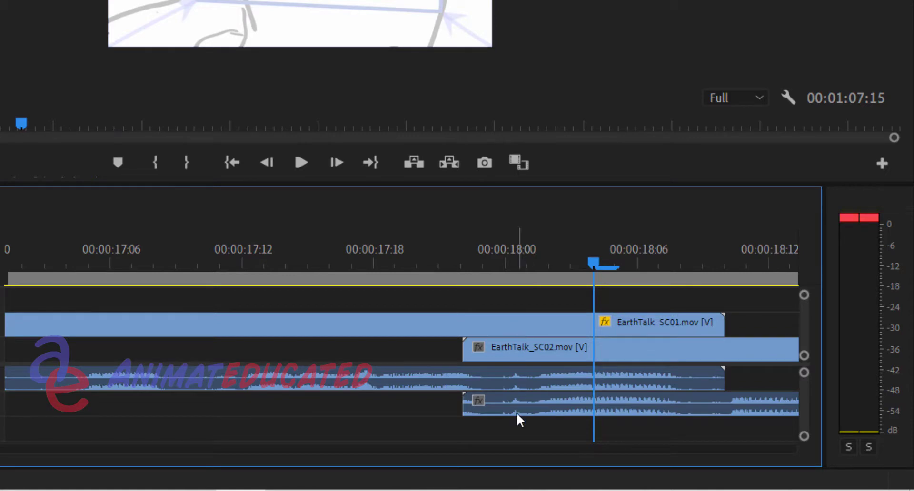
Place the playhead at the start of EarthTalk_SC02, 00:00:17:22, and select the EarthTalk_SC01 clip
left_click(504, 375)
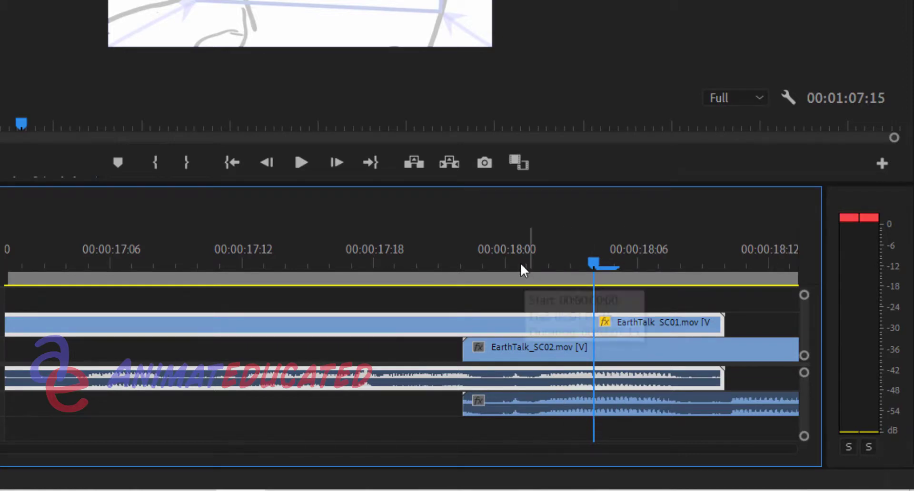
left_click_drag(508, 263, 469, 262)
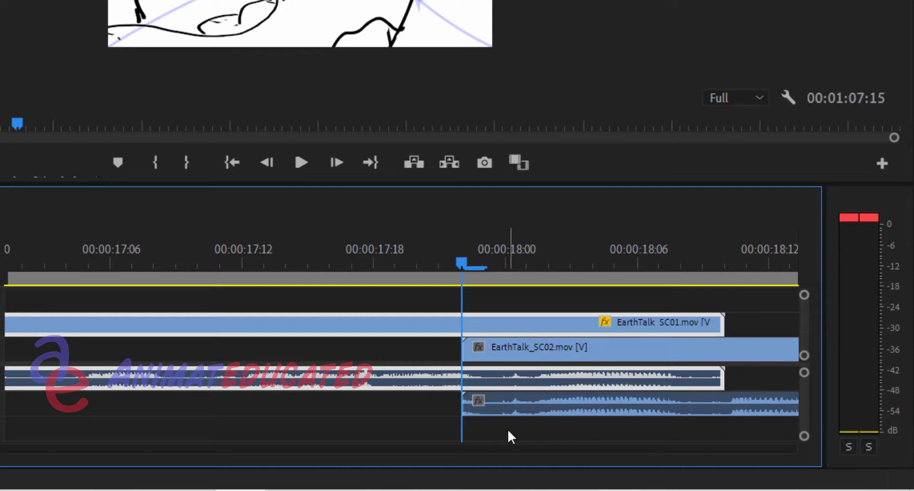
left_click(493, 351)
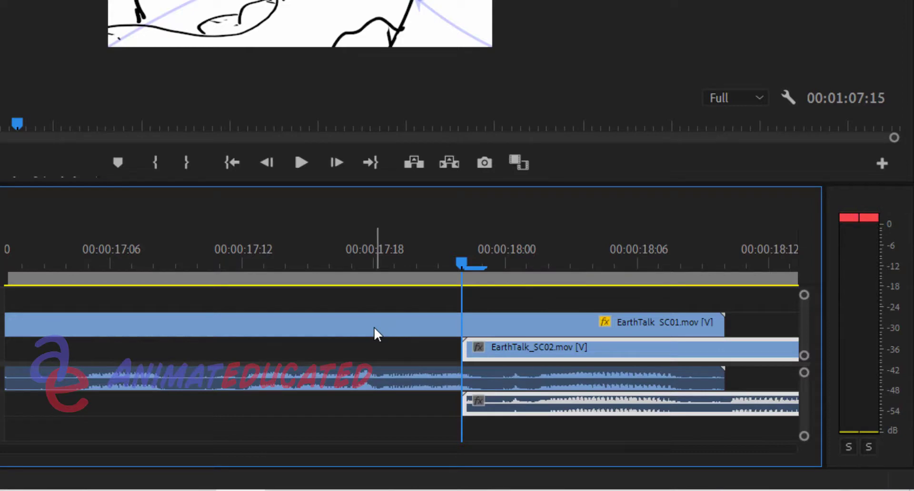
left_click(481, 326)
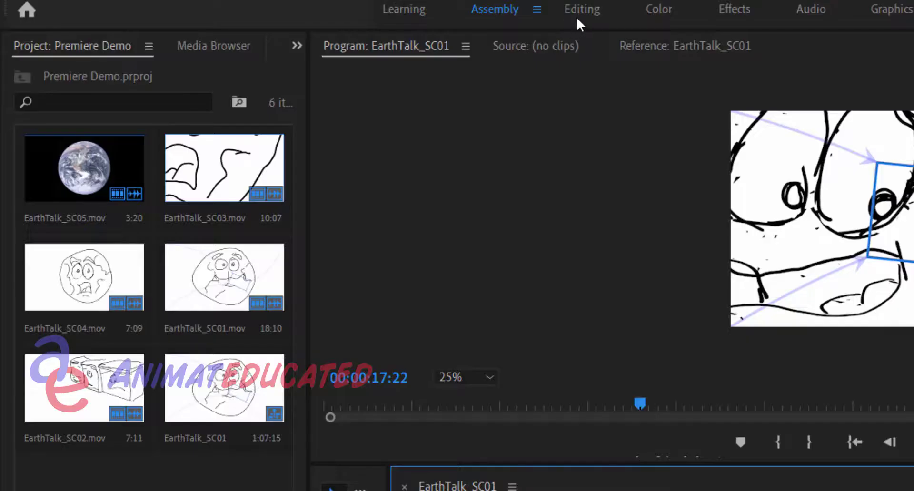
In the Editing workspace, add a volume Level keyframe to EarthTalk_SC01 at 00:00:17:22
left_click(578, 17)
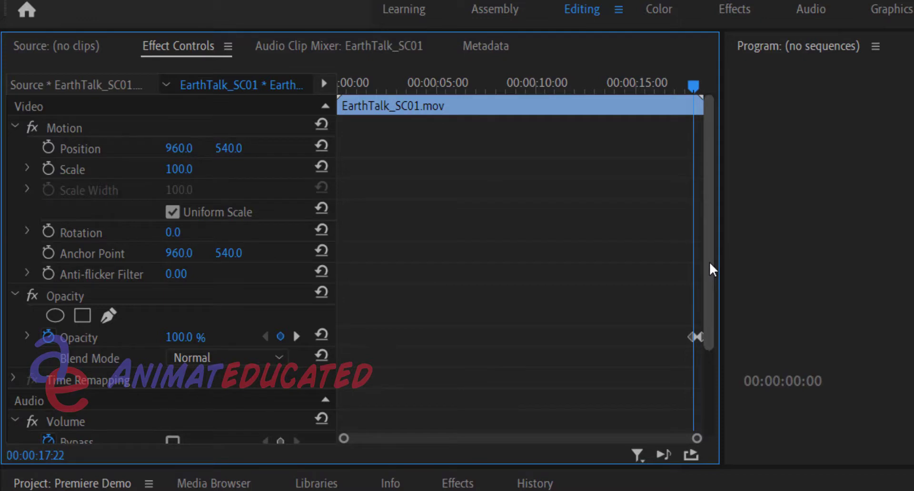
left_click_drag(709, 263, 708, 333)
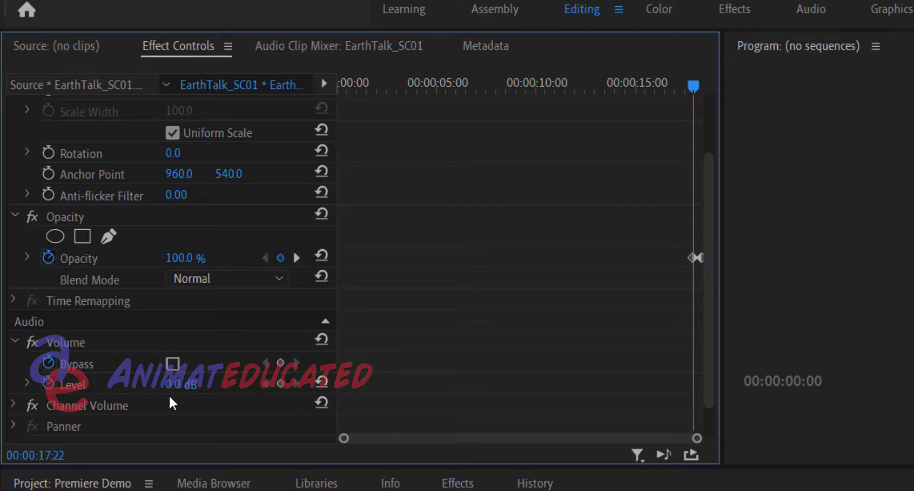
left_click(279, 385)
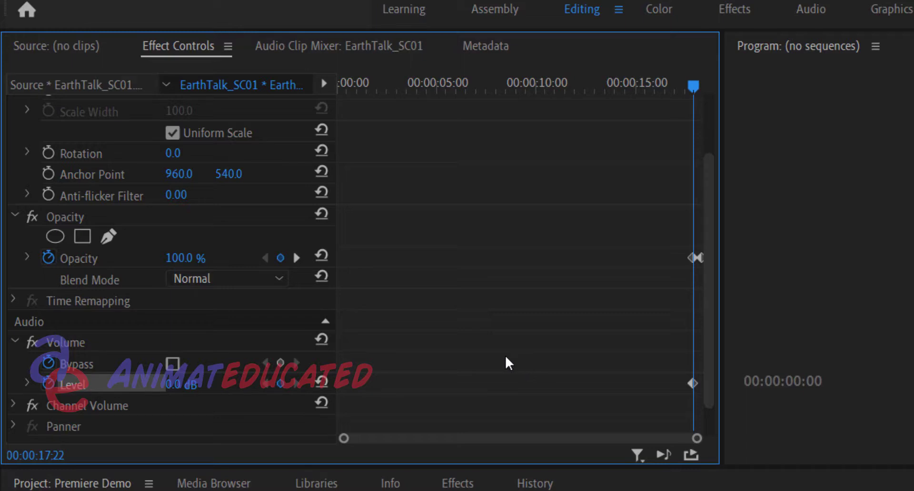
Move the playhead one frame back to 00:00:17:21 and add a 0.0 dB volume Level keyframe there
left_click(49, 456)
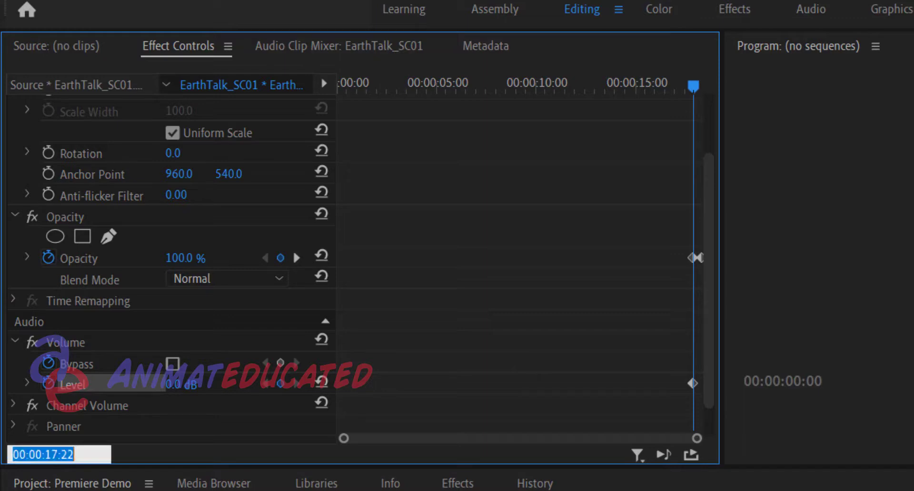
left_click(68, 455)
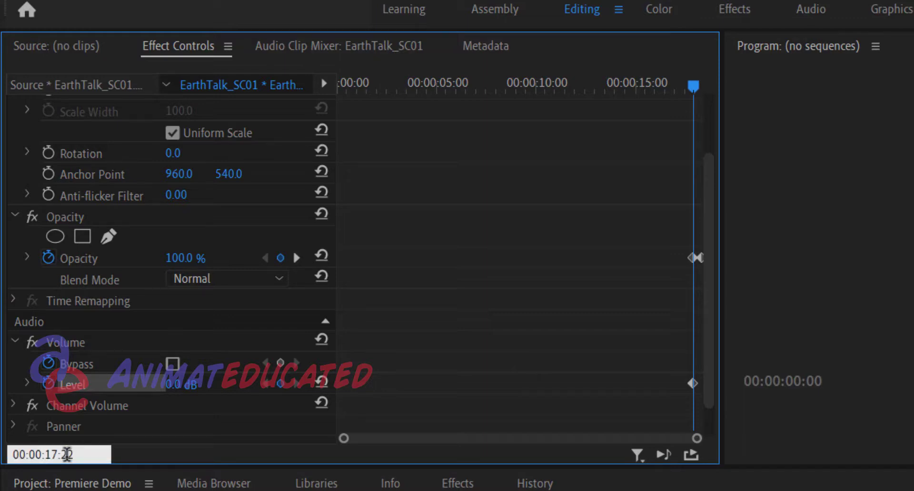
left_click_drag(67, 454, 81, 454)
type("1")
key("Return")
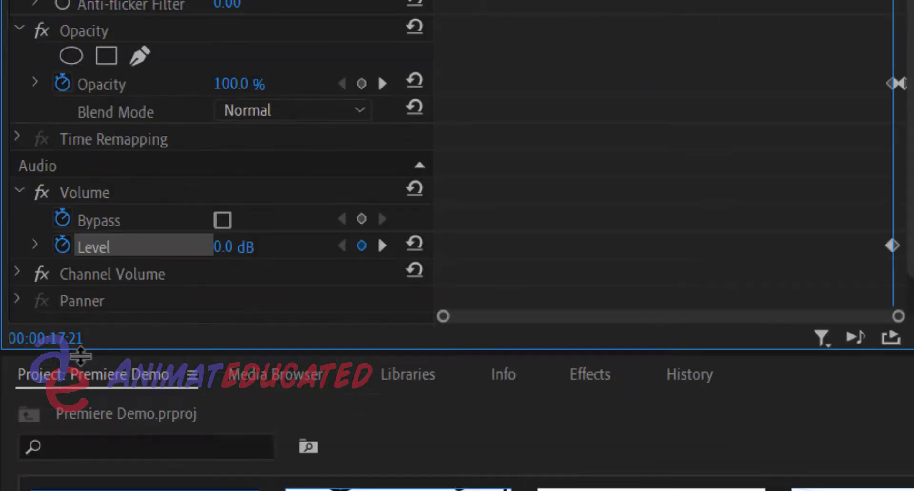
Lower the volume Level keyframe at 00:00:17:22 to -281.1 dB and check both Level keyframes
left_click(383, 245)
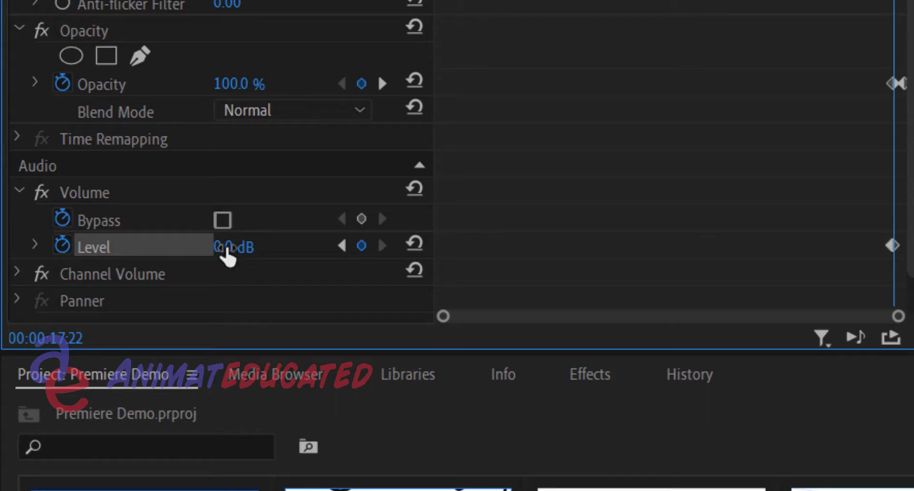
left_click_drag(227, 248, 143, 249)
left_click(342, 249)
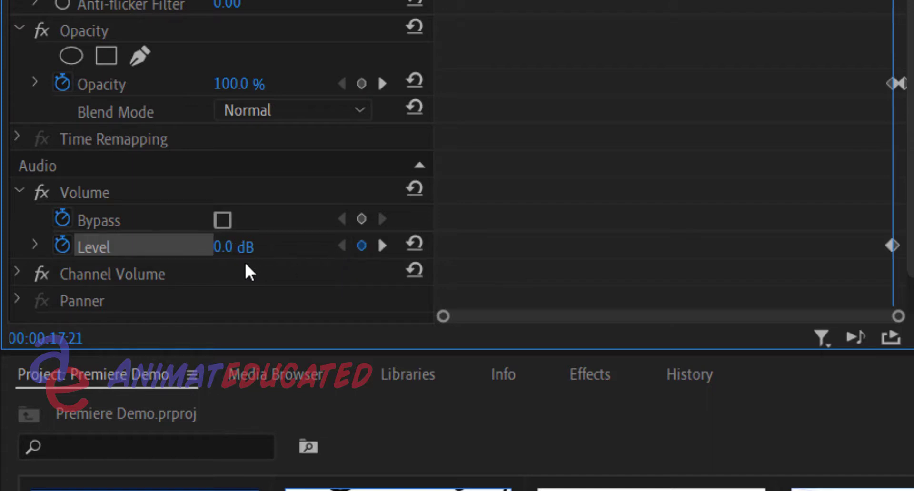
left_click(383, 246)
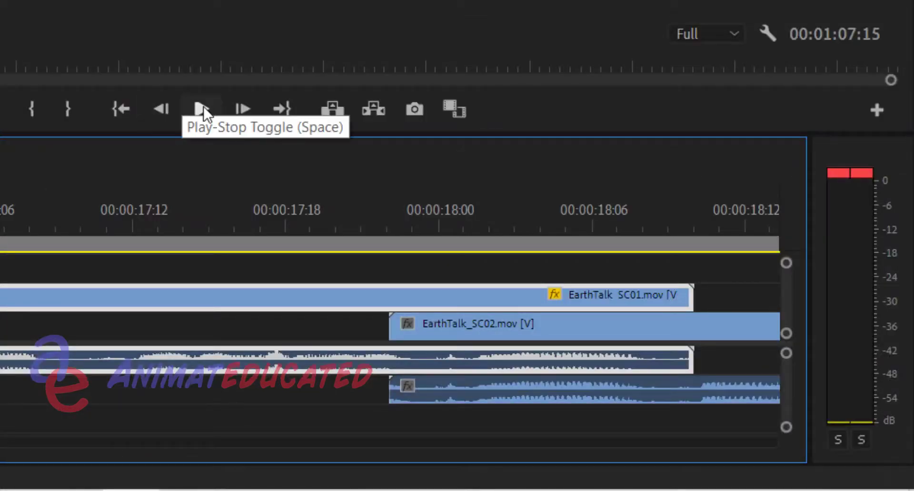
Play from about 00:00:17:00 across the EarthTalk_SC01 to EarthTalk_SC02 transition to check the audio cut
left_click(203, 107)
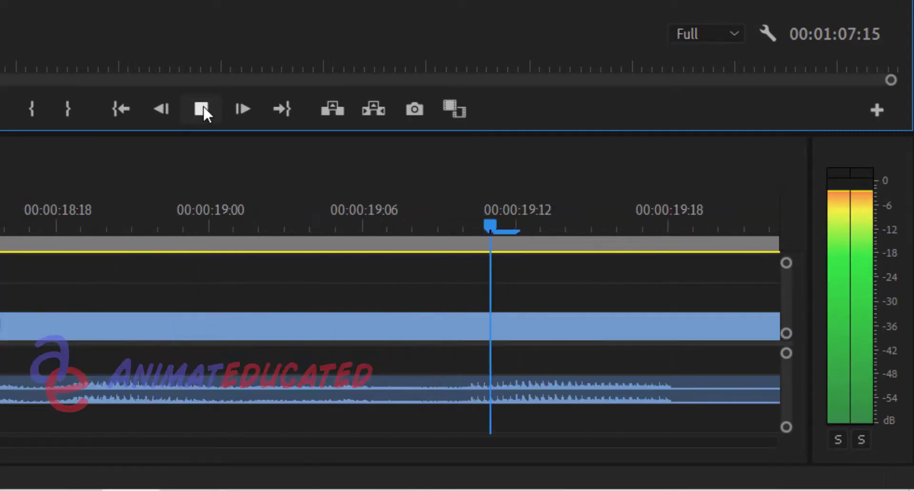
left_click(204, 108)
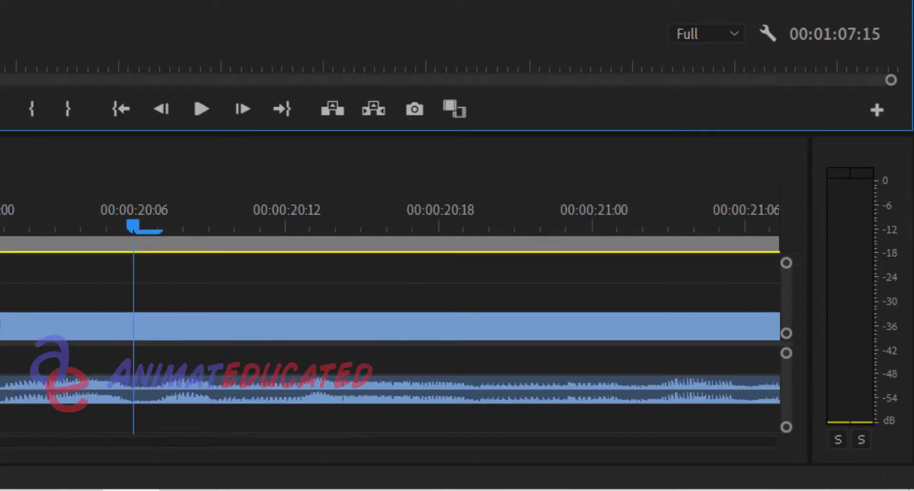
key("shift+3")
key("minus")
key("minus")
key("minus")
key("minus")
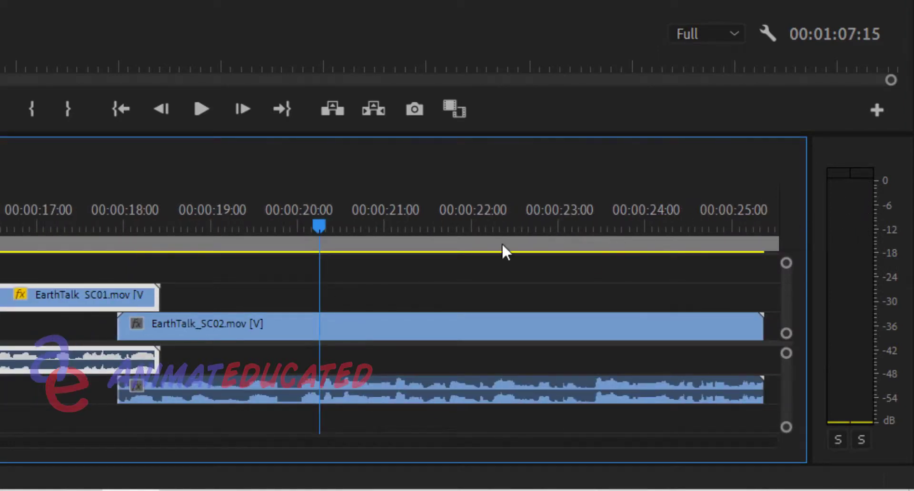
left_click(53, 224)
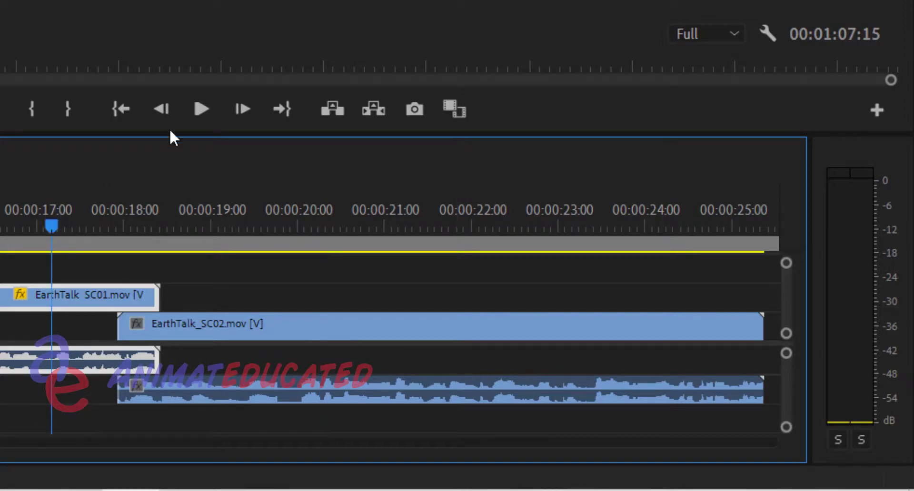
left_click(195, 112)
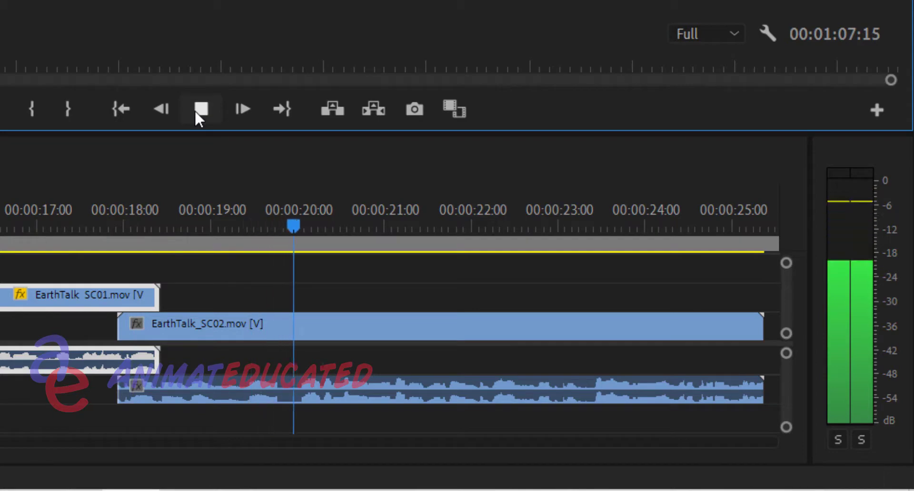
left_click(197, 110)
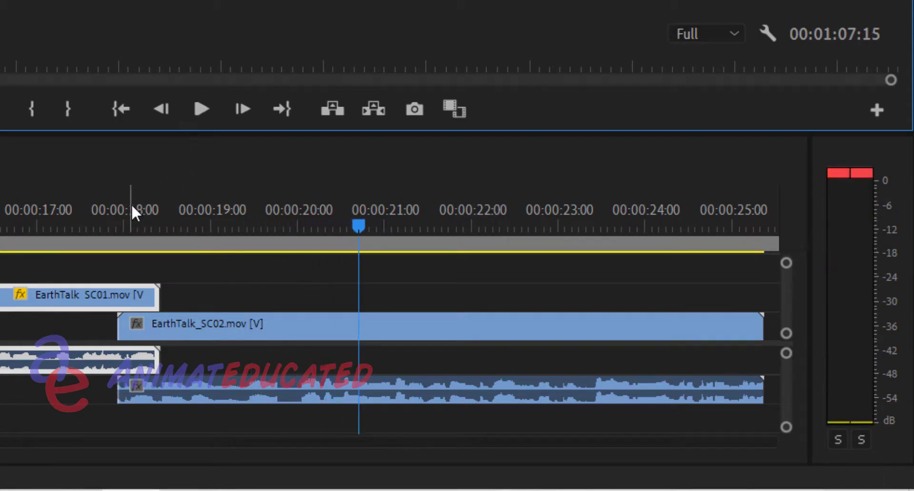
Play the end of the EarthTalk_SC02 clip from about 00:00:24:00 to check how the scene finishes
left_click_drag(126, 213, 268, 213)
key("minus")
key("minus")
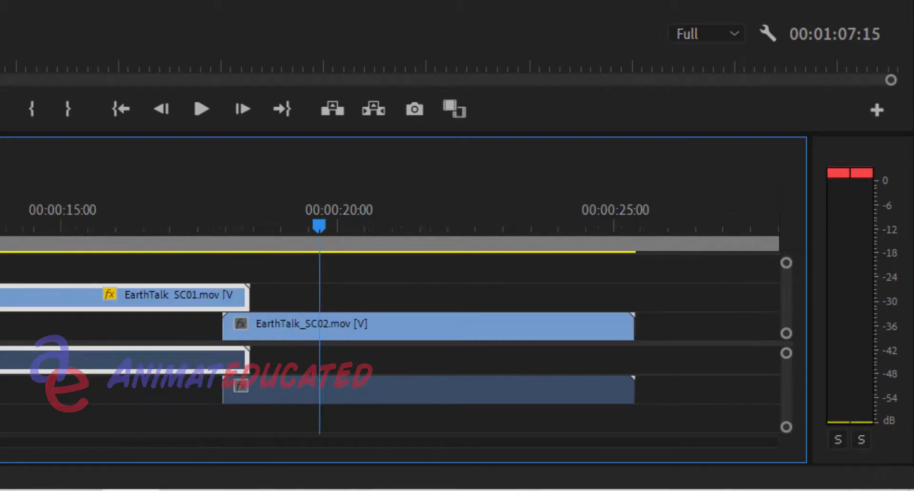
left_click(461, 210)
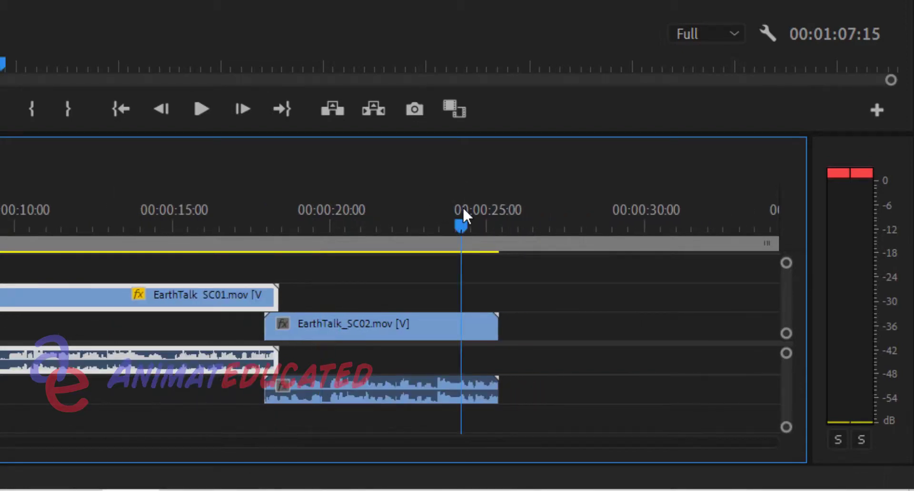
key("space")
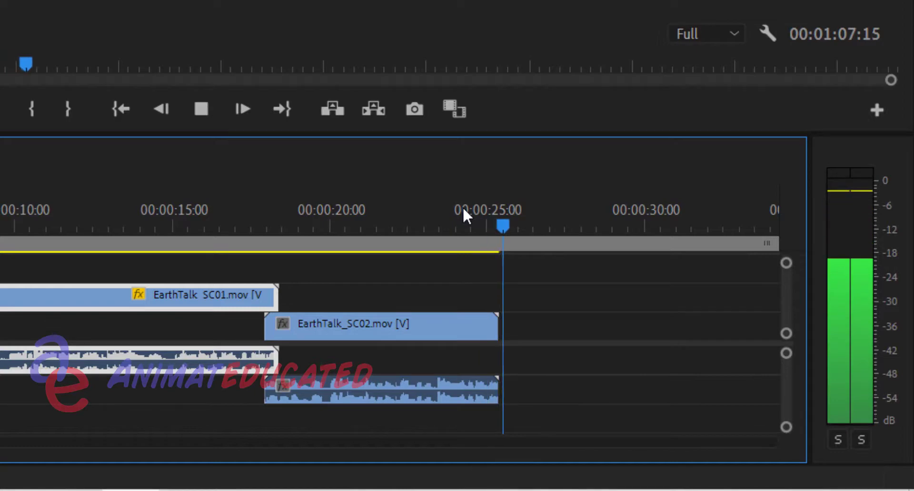
key("space")
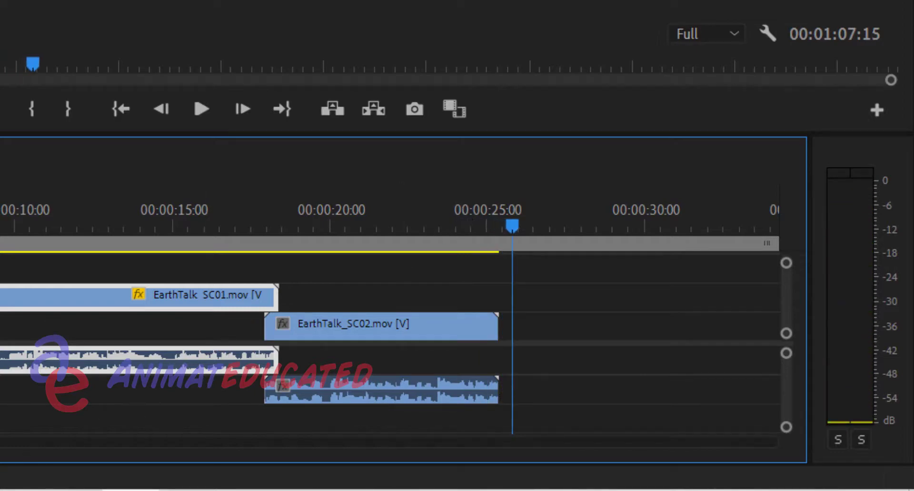
Play the opening of EarthTalk_SC03, then return the playhead to about 00:00:23:00 within EarthTalk_SC02
left_click_drag(0, 443, 6, 443)
left_click(480, 223)
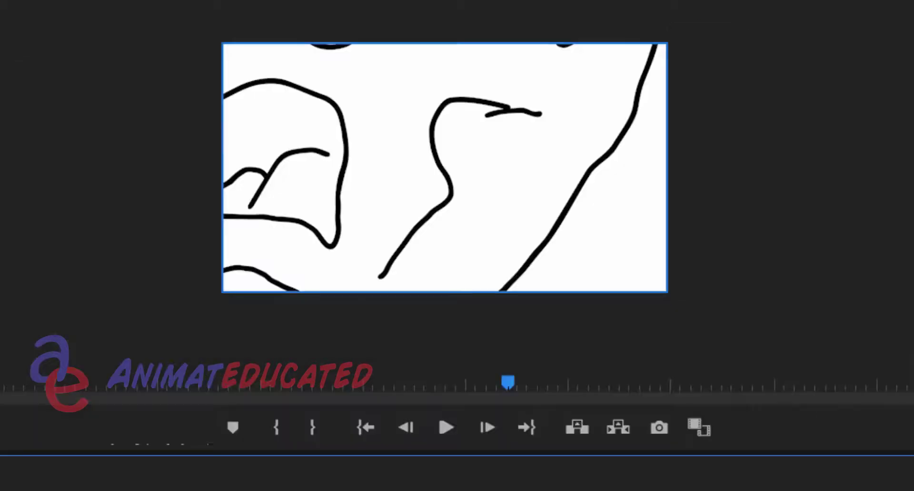
key("space")
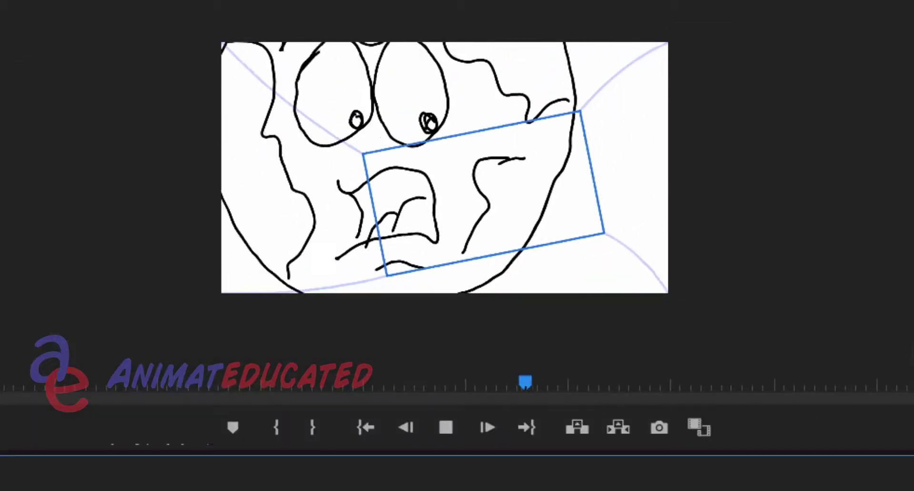
key("space")
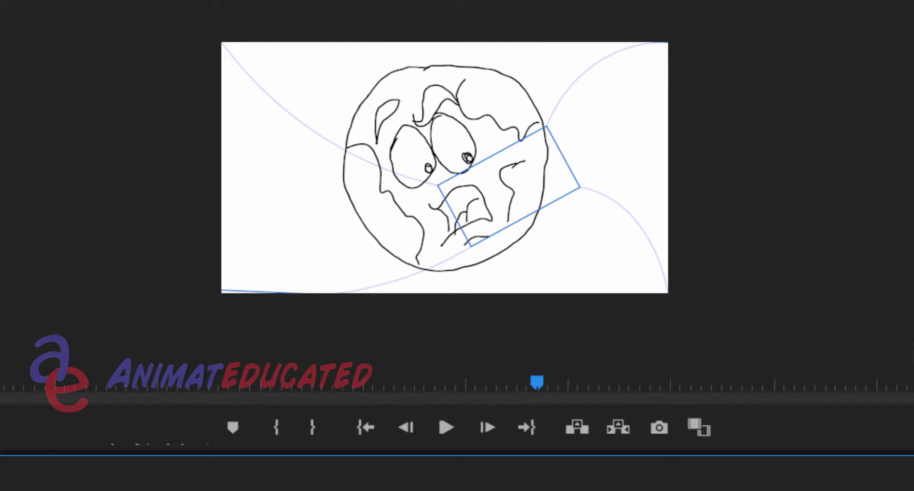
left_click_drag(169, 382, 225, 383)
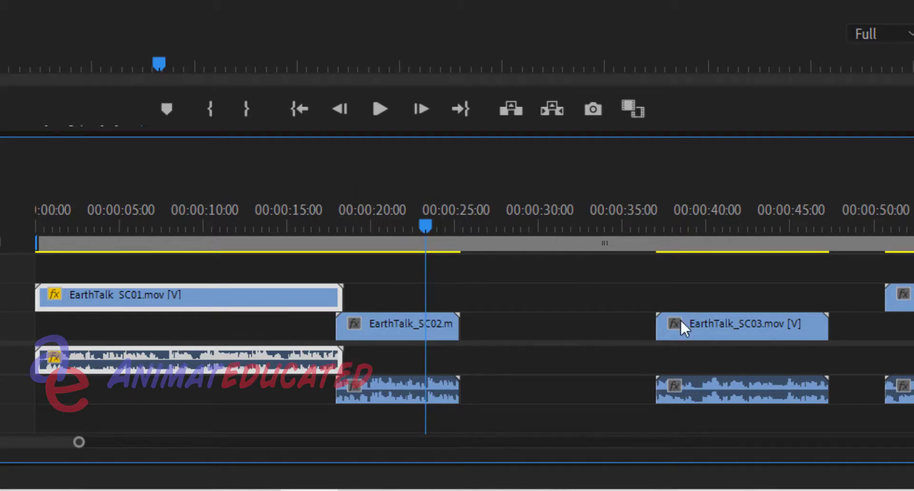
Move EarthTalk_SC03 video to V2 and its audio to A1, and slide the clip to start at about 00:00:24:12, overlapping EarthTalk_SC02's end
left_click_drag(693, 320, 693, 310)
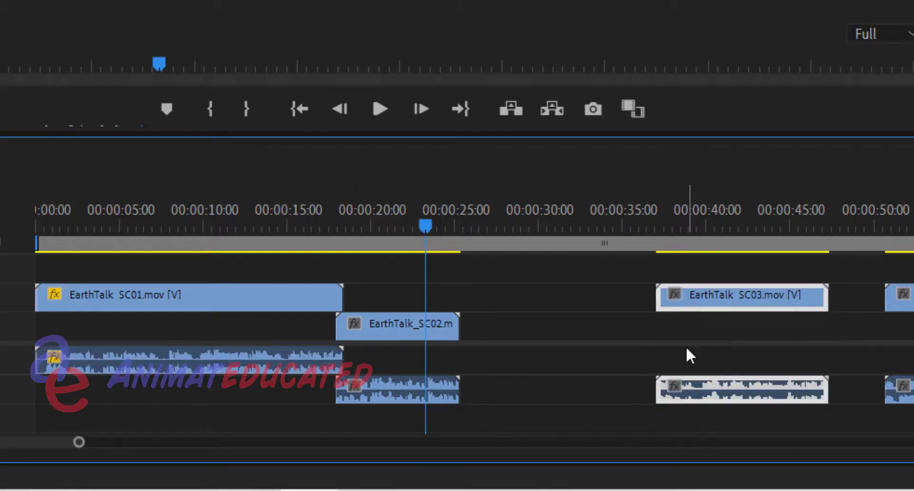
left_click_drag(705, 384, 704, 373)
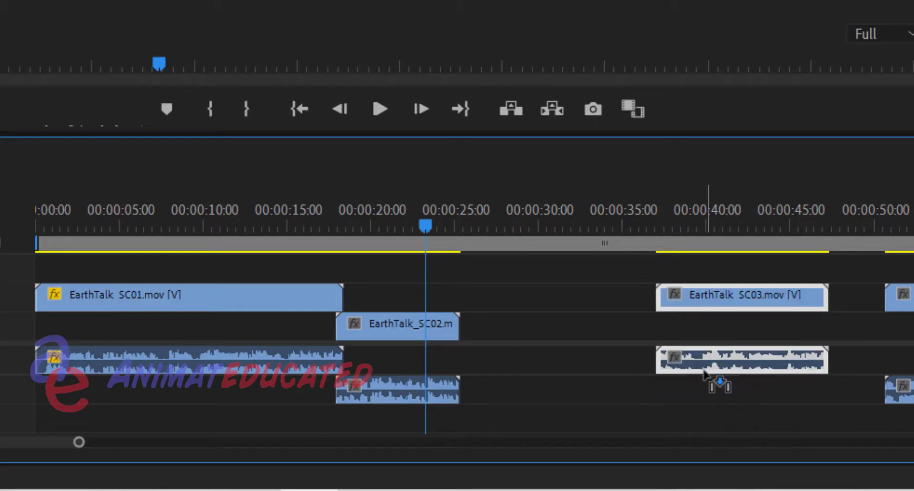
left_click_drag(709, 293, 497, 300)
left_click(449, 217)
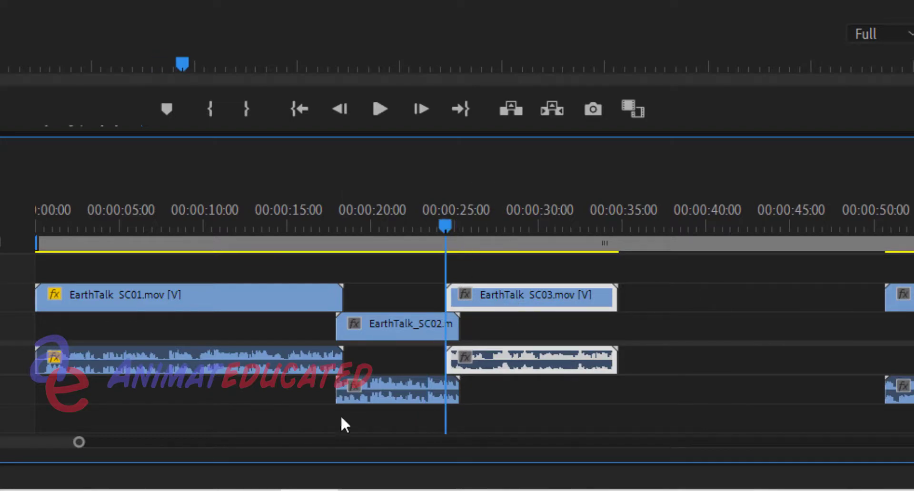
left_click_drag(79, 446, 3, 473)
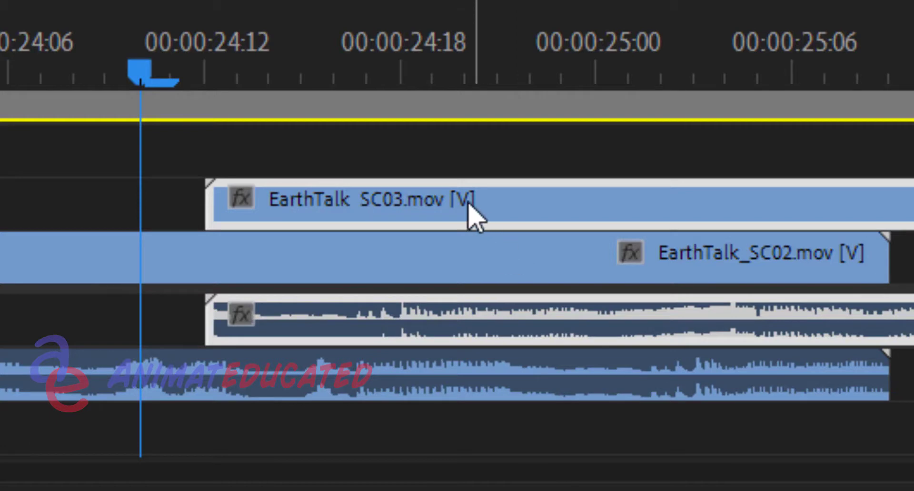
Shift EarthTalk_SC03 to start at about 00:00:24:20 and play across its overlap with EarthTalk_SC02
left_click_drag(469, 204, 555, 193)
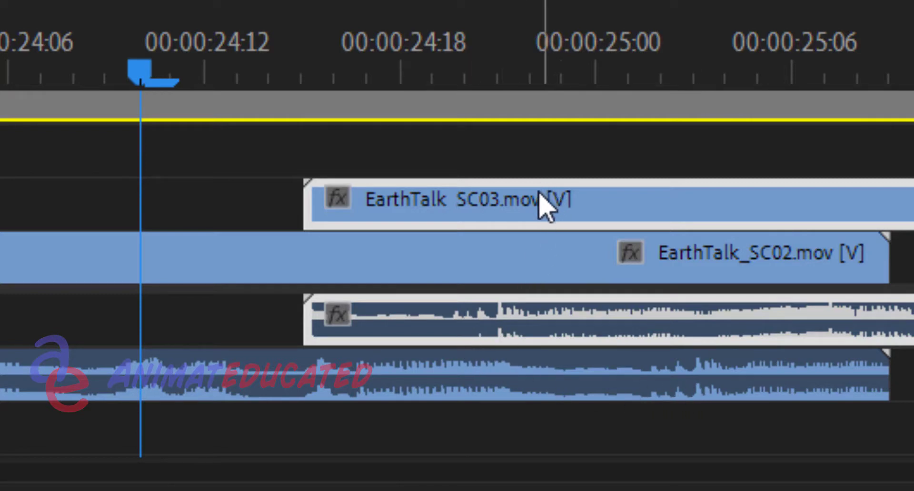
left_click_drag(542, 195, 700, 184)
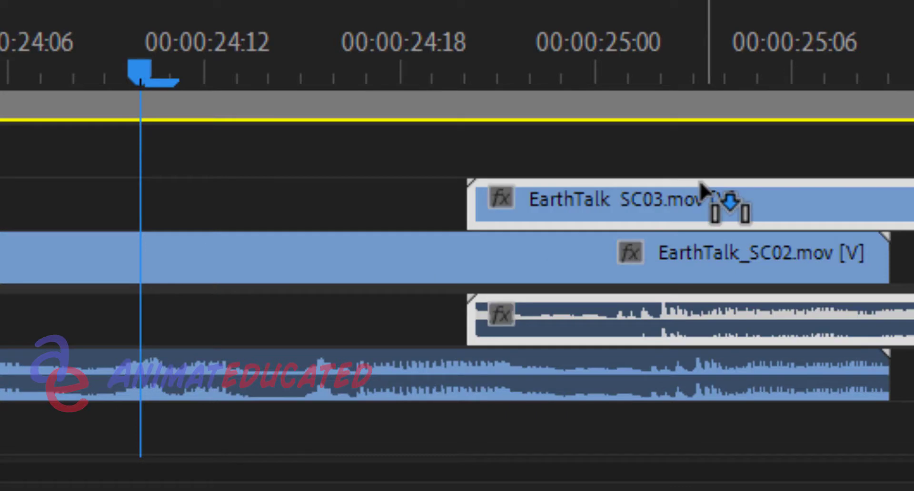
left_click(376, 72)
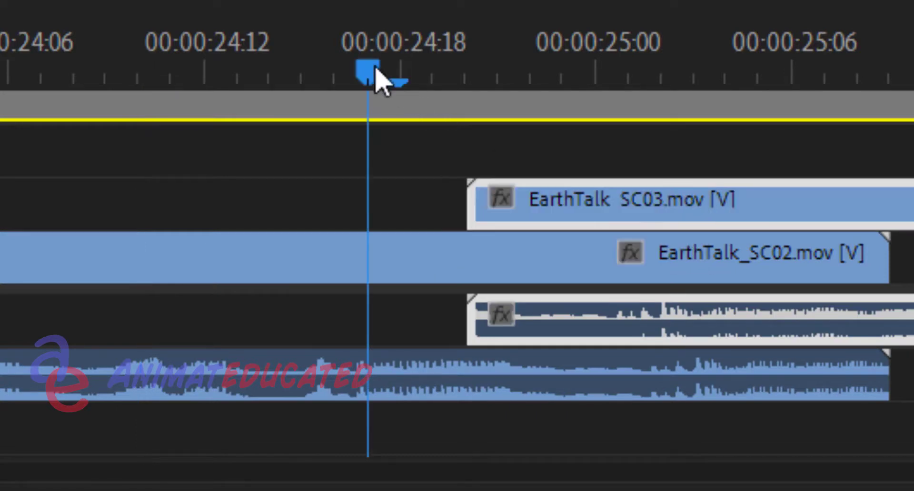
key("space")
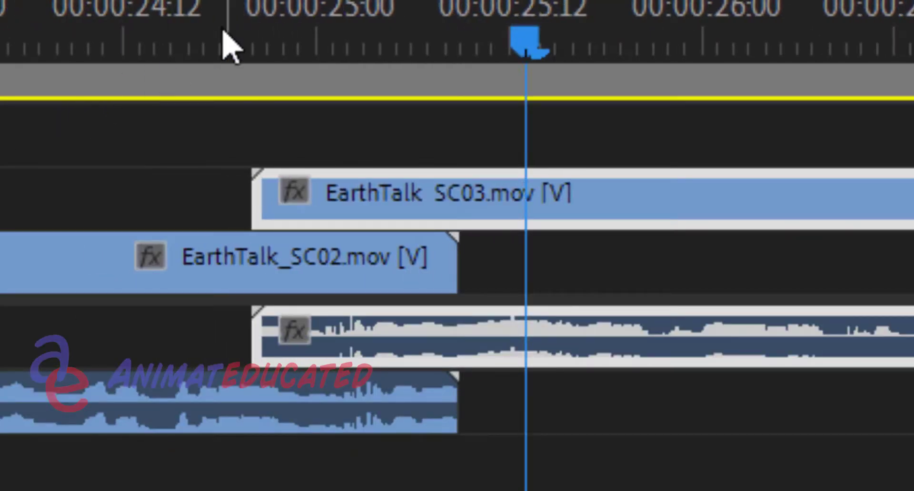
Replay the EarthTalk_SC02 to EarthTalk_SC03 transition from about 00:00:24:18 and 00:00:24:08, and examine how the two audio waveforms line up
left_click(222, 35)
key("space")
key("space")
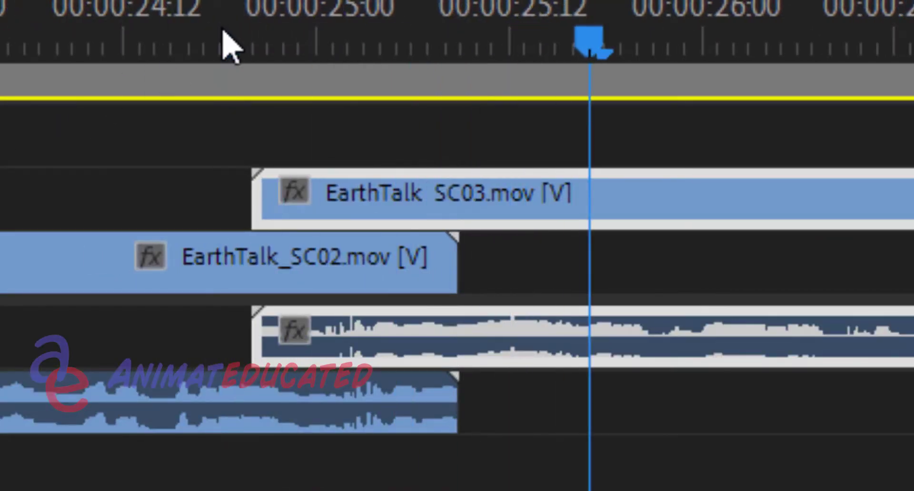
left_click(61, 33)
key("space")
key("equal")
key("equal")
key("equal")
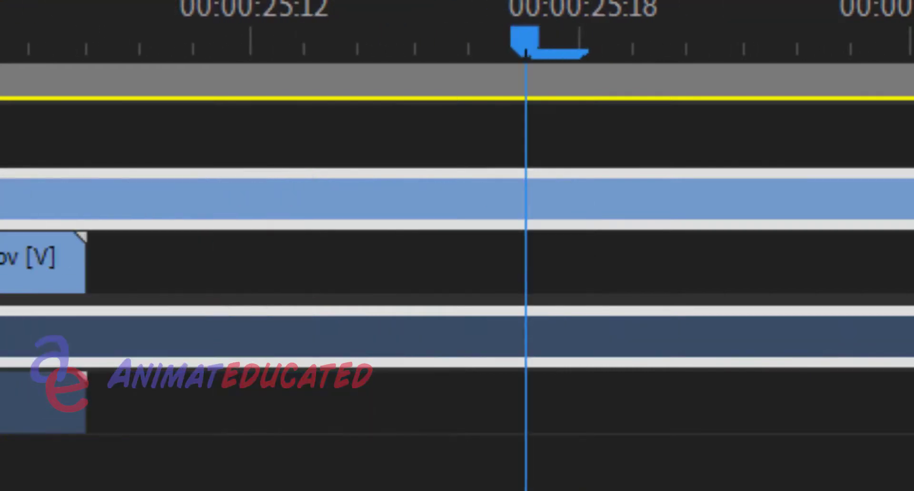
key("minus")
key("minus")
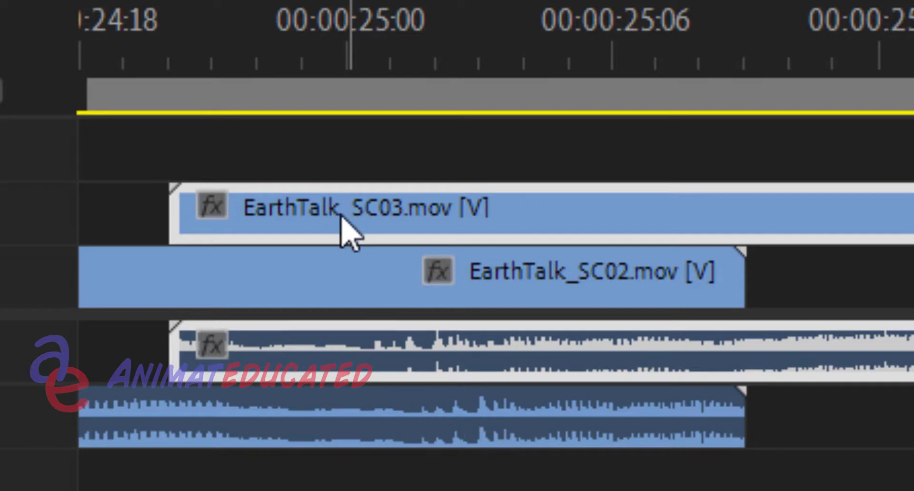
Nudge EarthTalk_SC03 one frame to start at 00:00:24:21, aligning its waveform with EarthTalk_SC02, and play the transition
left_click_drag(341, 217, 374, 211)
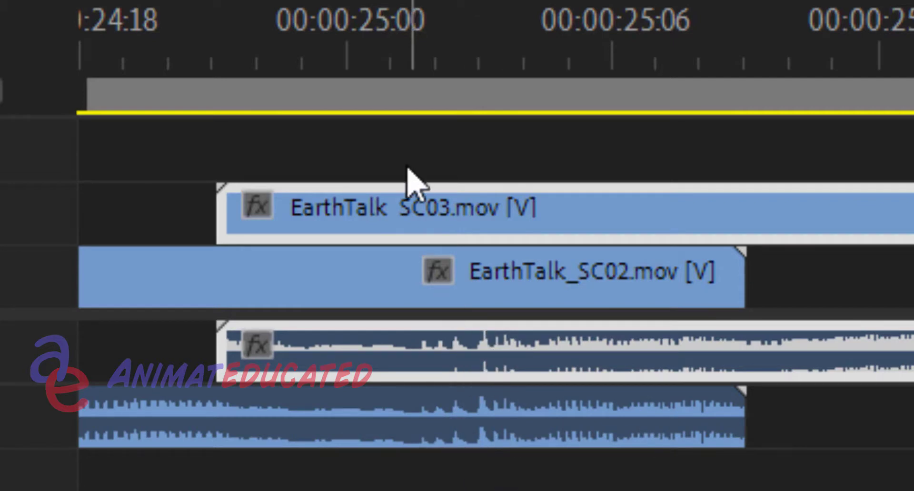
left_click(171, 6)
key("space")
left_click(169, 28)
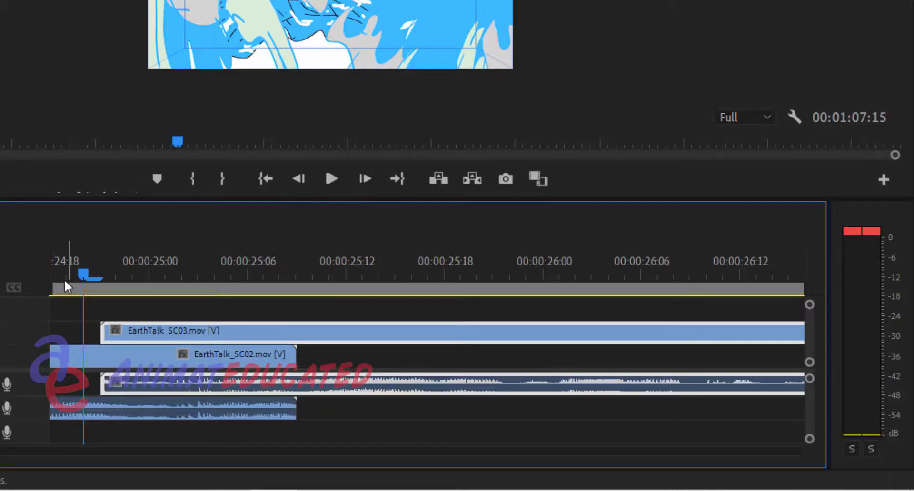
left_click_drag(56, 272, 30, 281)
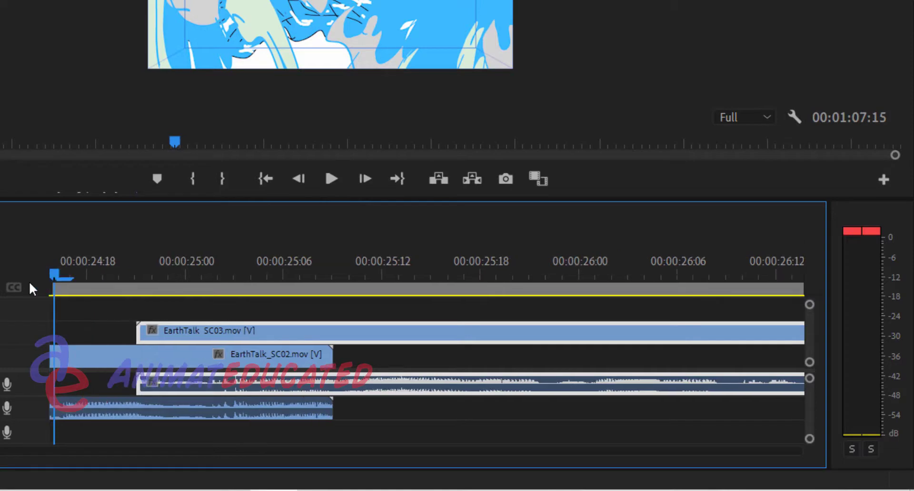
key("space")
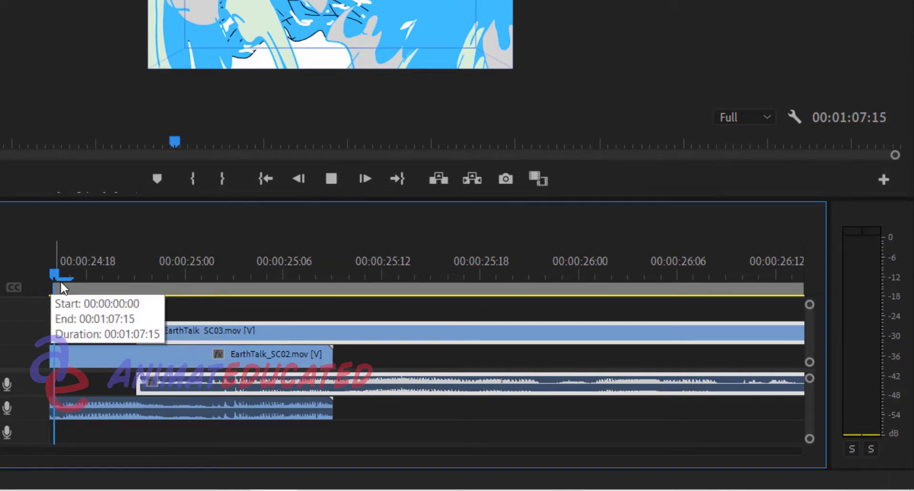
key("space")
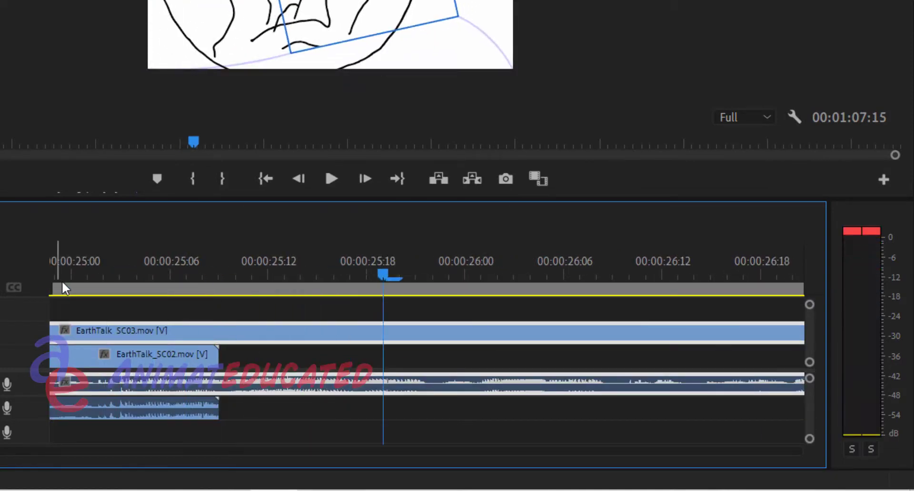
Place the playhead on the first frame of EarthTalk_SC03 at 00:00:24:21 and start opacity keyframing there at 100%
mouse_move(102, 257)
left_mouse_down()
mouse_move(7, 258)
mouse_move(123, 257)
mouse_move(191, 271)
left_mouse_up()
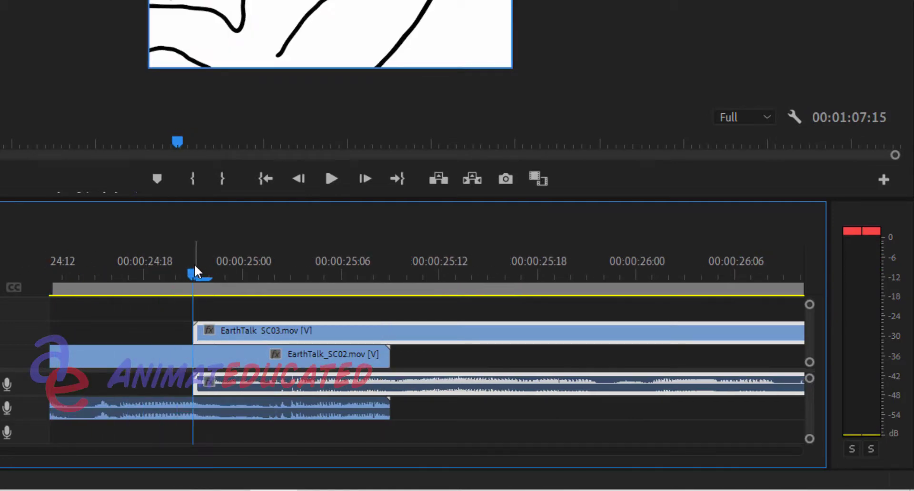
mouse_move(231, 328)
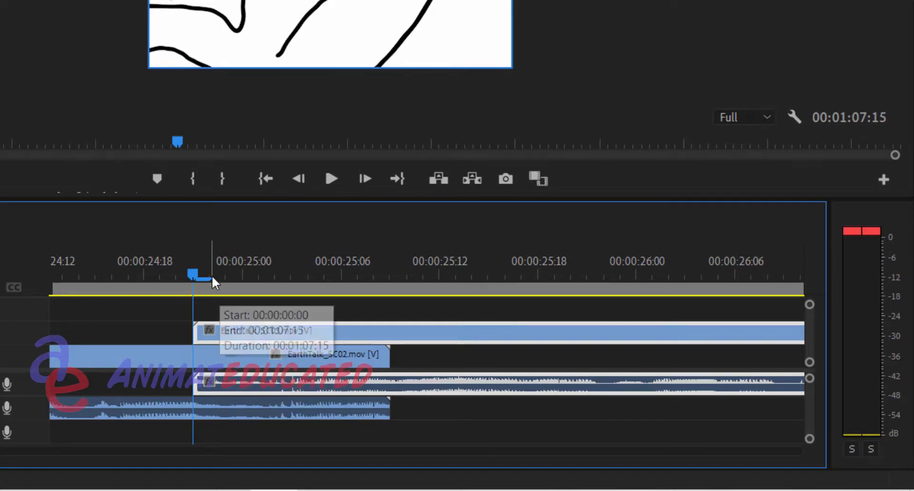
mouse_move(212, 275)
left_mouse_down()
mouse_move(130, 281)
mouse_move(242, 278)
mouse_move(190, 281)
mouse_move(213, 281)
mouse_move(202, 286)
left_mouse_up()
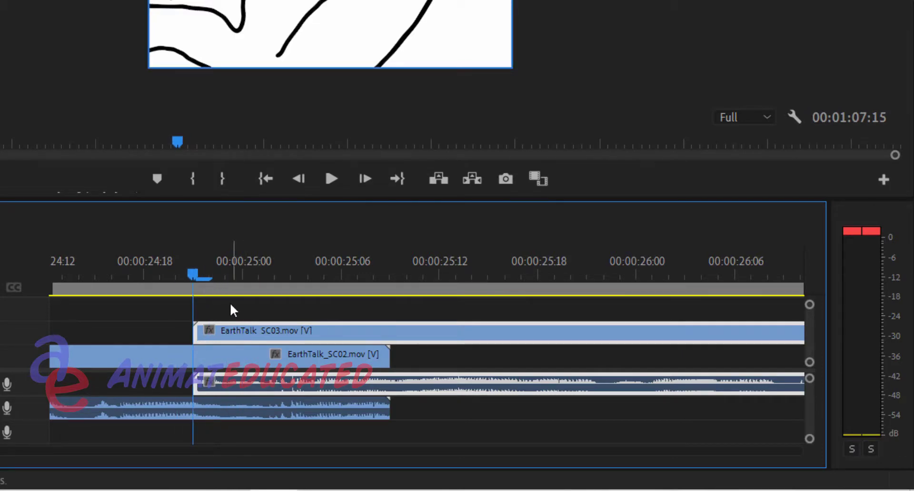
key("Left")
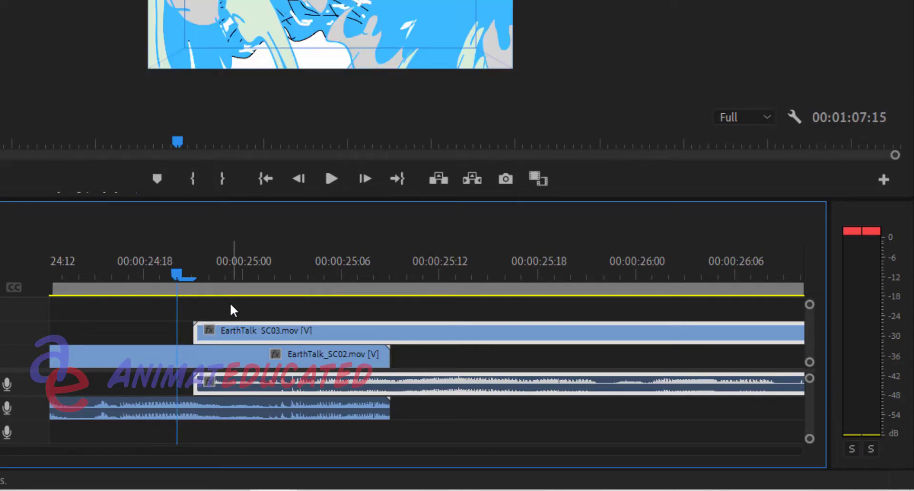
key("Right")
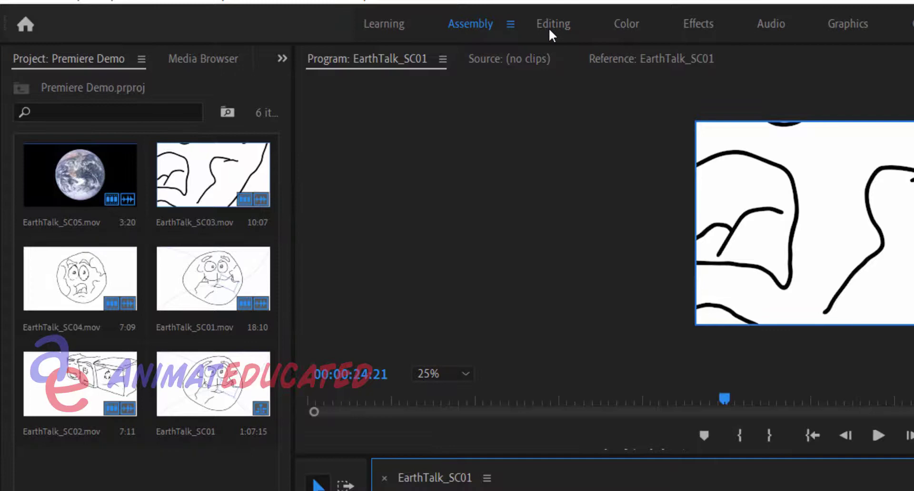
left_click(550, 30)
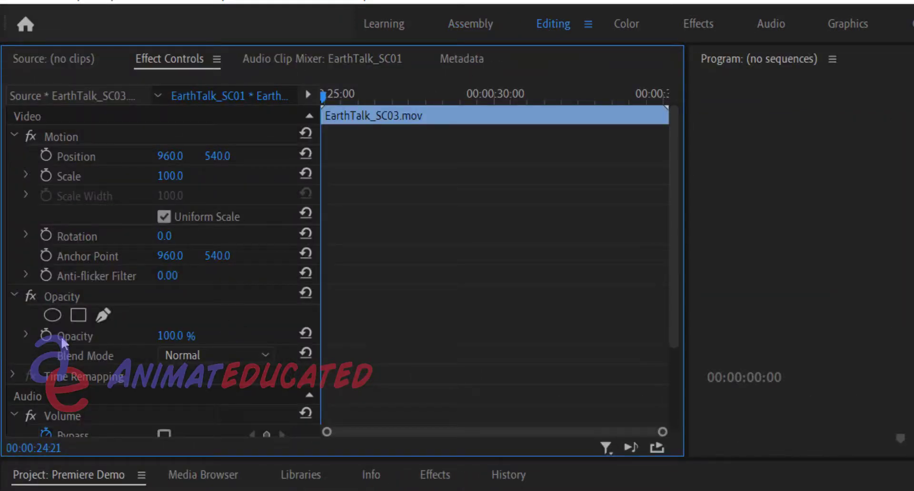
left_click(48, 337)
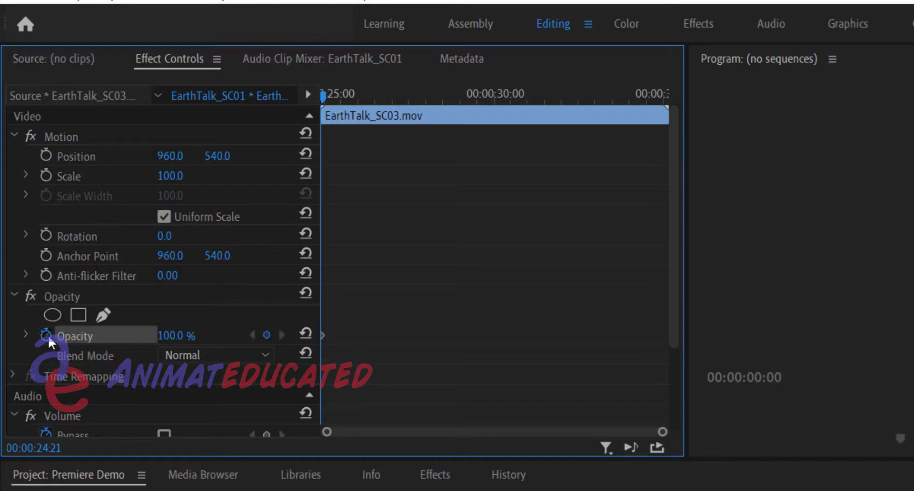
Add a second 100% opacity keyframe to EarthTalk_SC03 at 00:00:25:09, where EarthTalk_SC02 ends
left_click(472, 23)
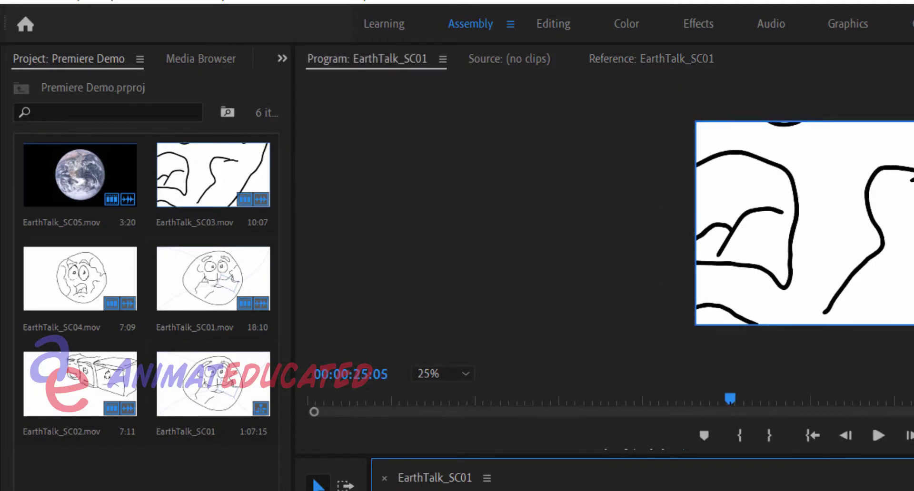
key("Right")
key("Right")
key("Right")
key("Right")
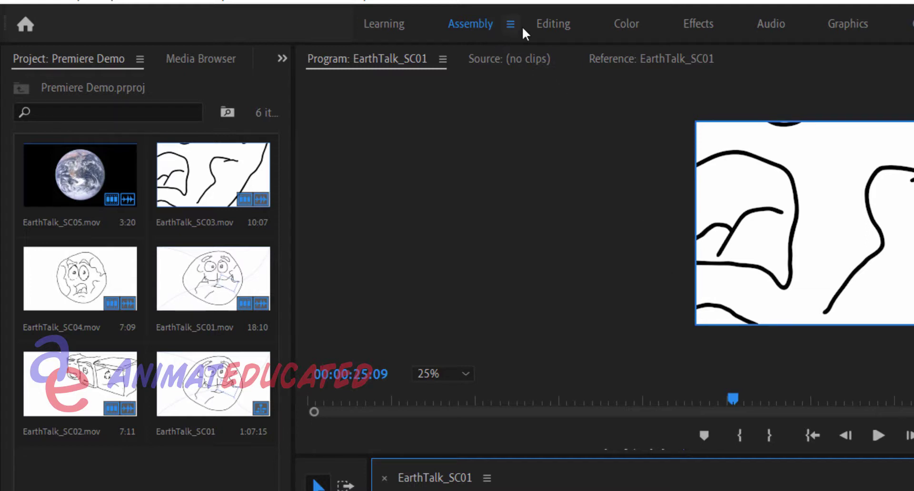
left_click(544, 25)
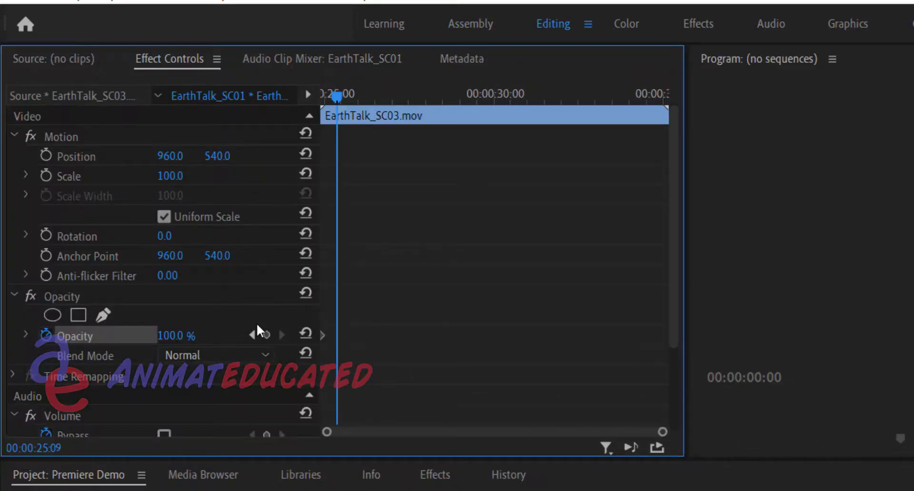
left_click(266, 335)
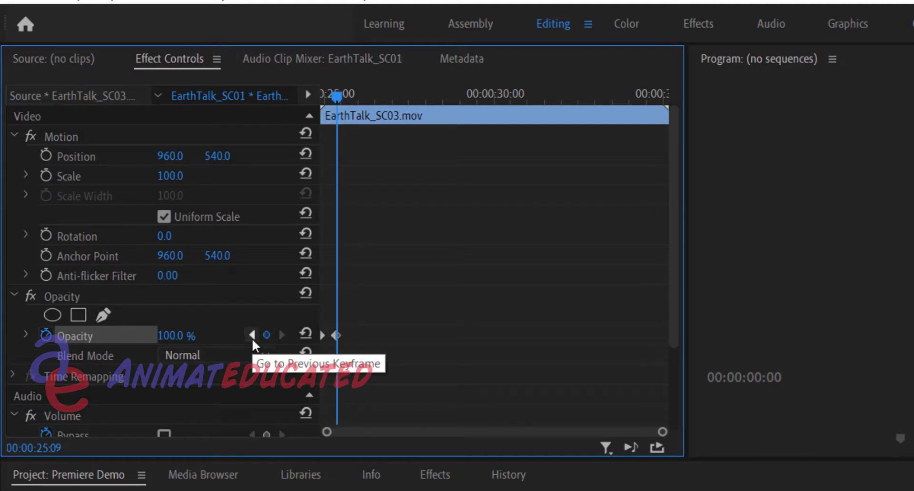
Set EarthTalk_SC03's first opacity keyframe at 00:00:24:21 to 0% and scrub through the fade
left_click(253, 338)
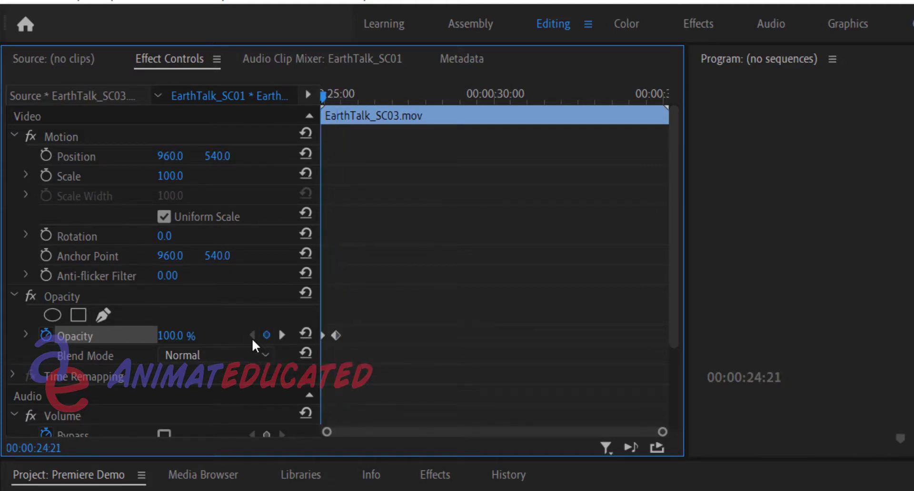
left_click(172, 338)
type("0")
key("Return")
left_click_drag(324, 95, 333, 96)
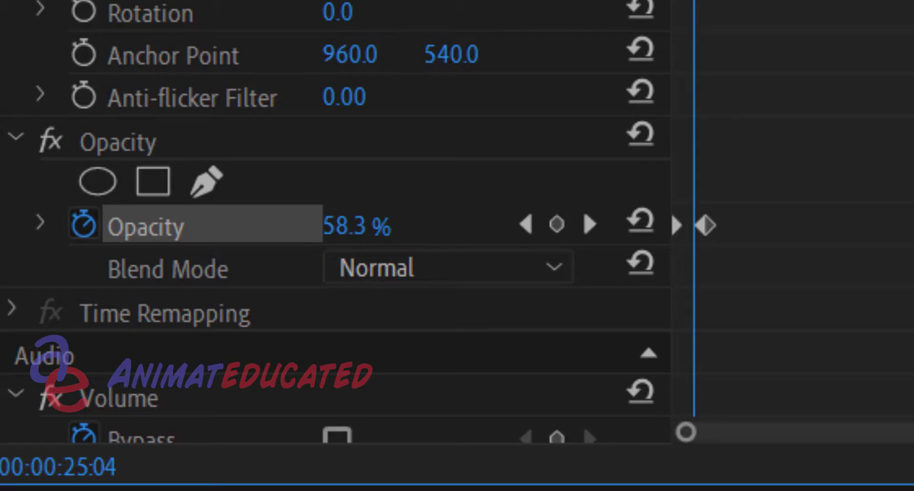
left_click_drag(695, 5, 877, 5)
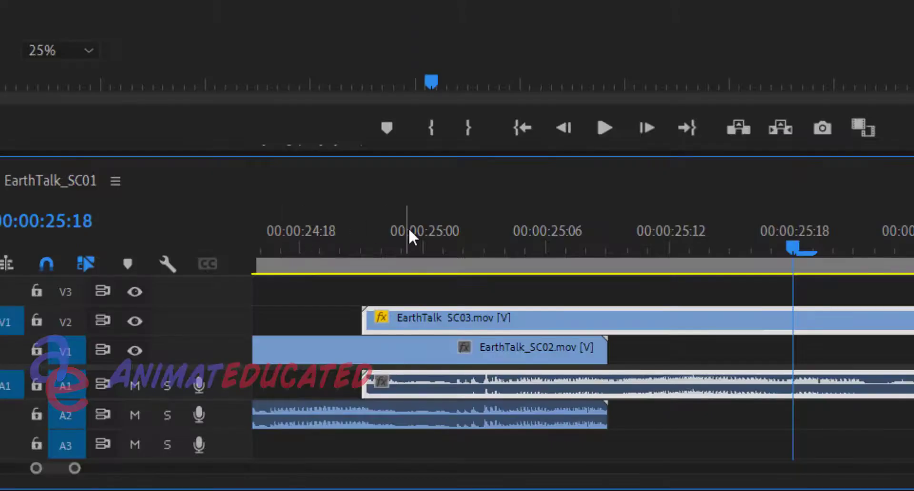
Return the playhead to 00:00:24:21 and start volume Level keyframing on EarthTalk_SC02 at 0.0 dB
left_click_drag(409, 233, 370, 235)
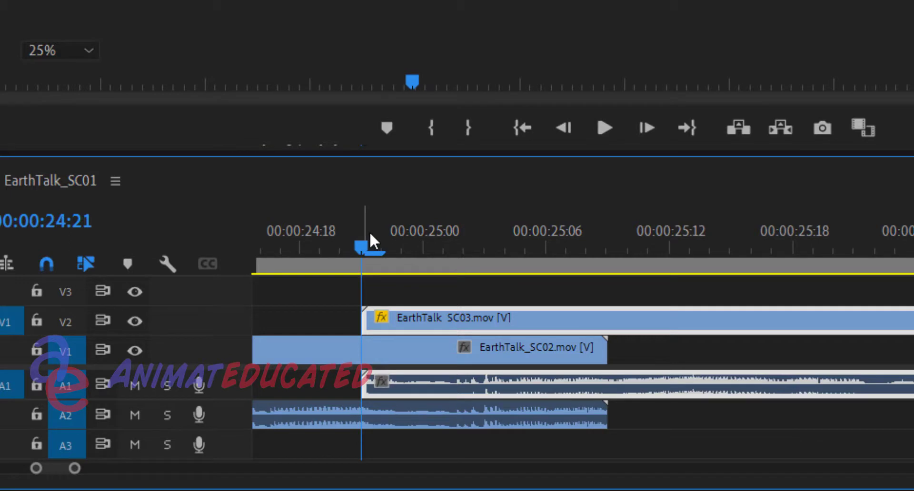
left_click(455, 413)
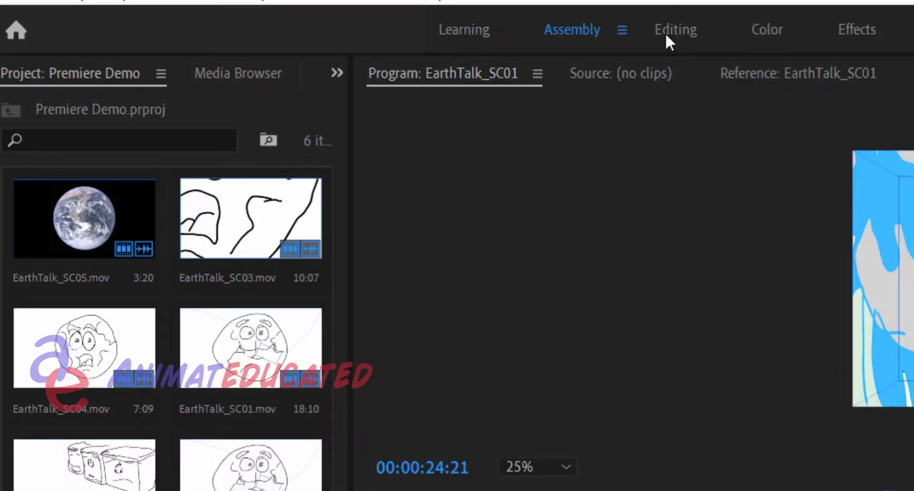
left_click(666, 34)
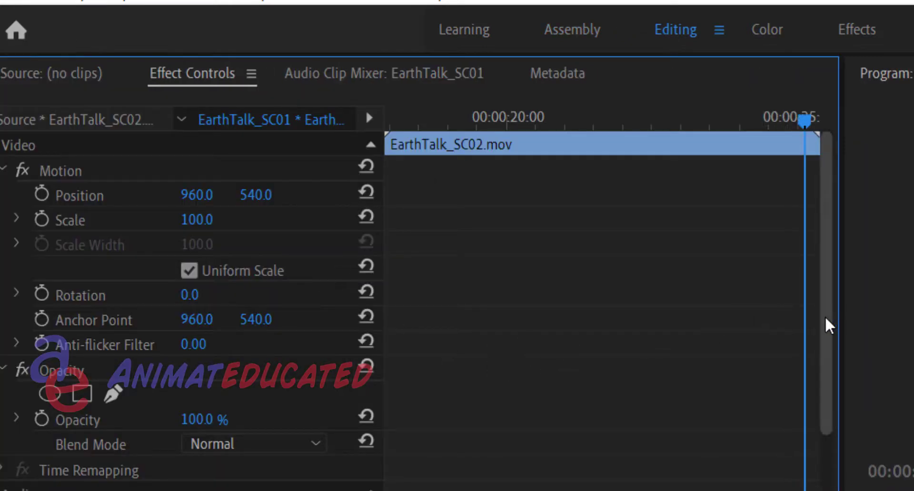
left_click_drag(827, 338, 822, 486)
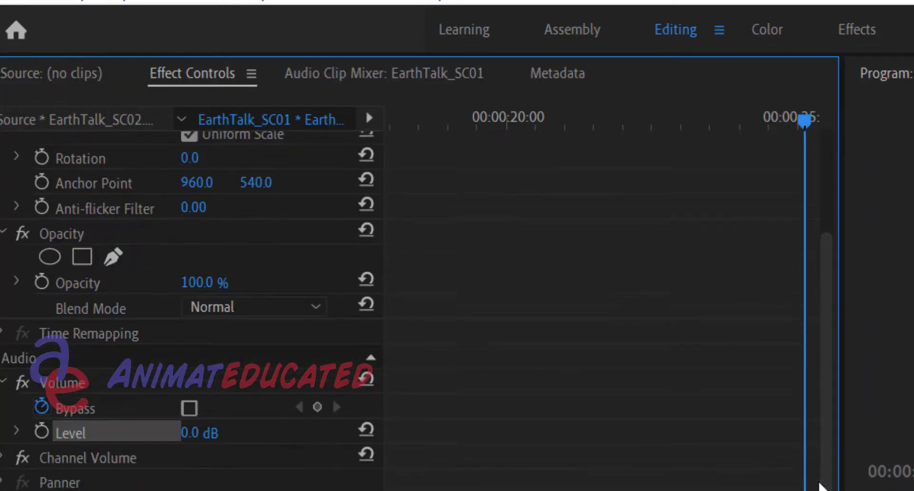
left_click(41, 433)
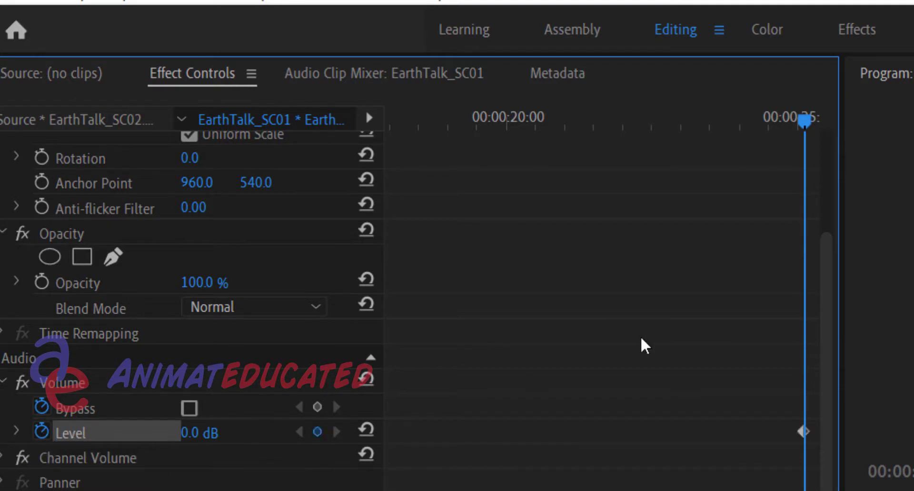
left_click(588, 35)
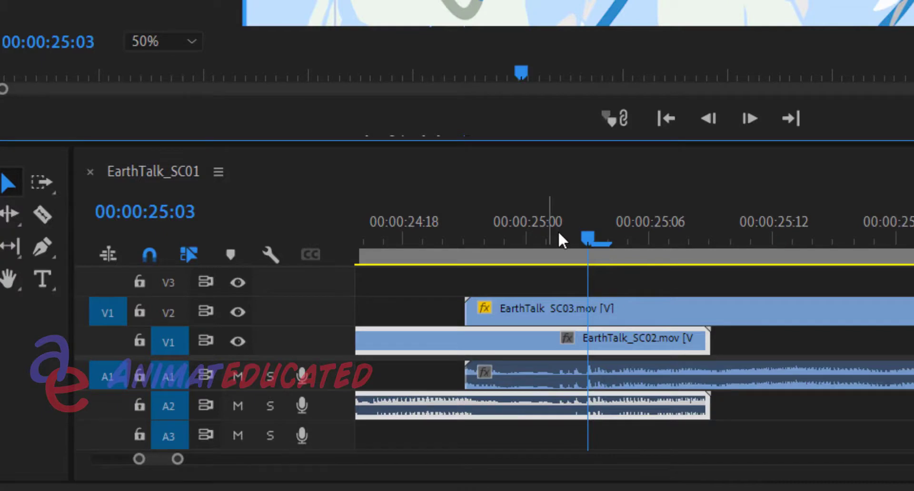
Add another 0.0 dB volume Level keyframe to EarthTalk_SC02 at 00:00:24:21 and go to the following Level keyframe
left_click_drag(552, 233, 479, 236)
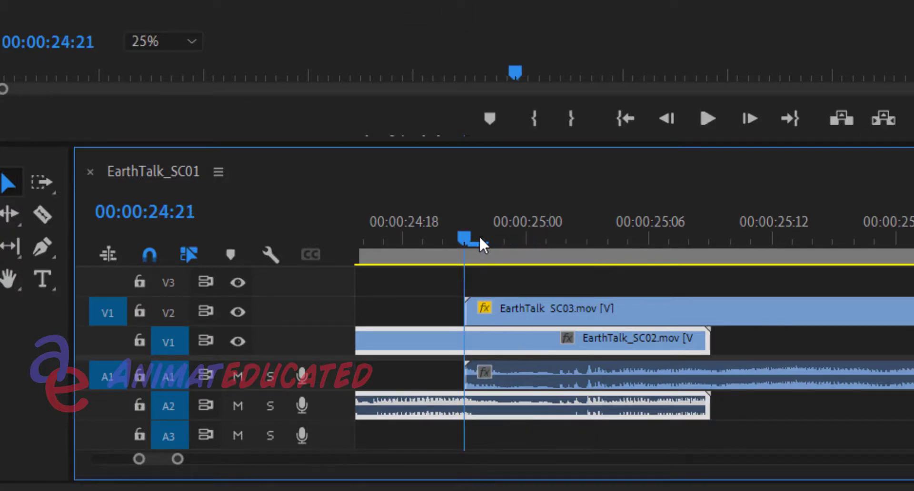
left_click(381, 6)
left_click(695, 24)
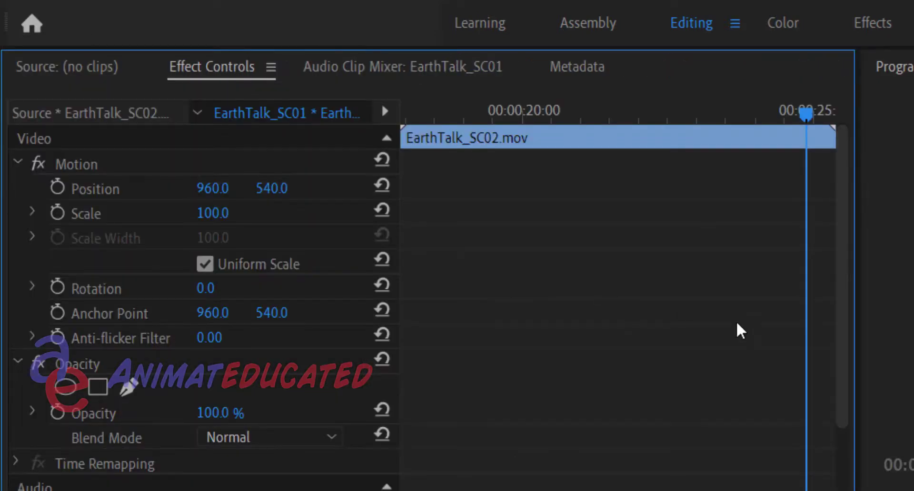
left_click_drag(841, 347, 837, 449)
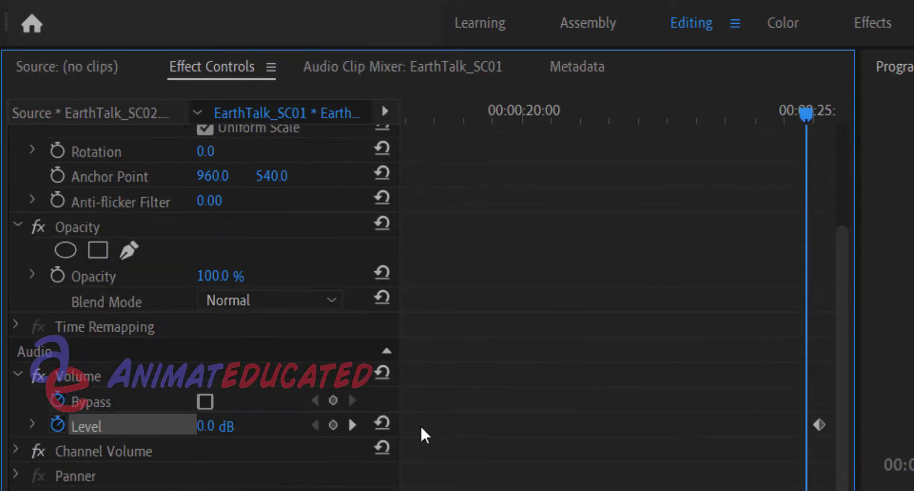
left_click(352, 426)
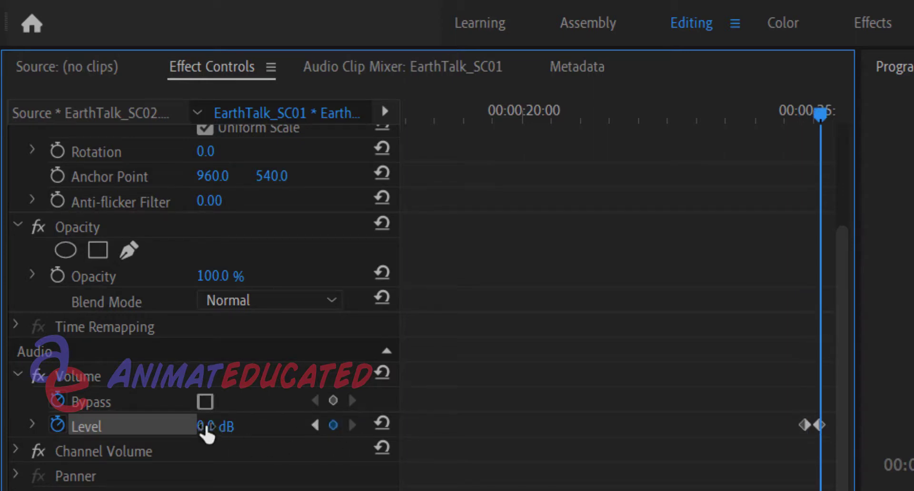
Lower EarthTalk_SC02's second volume Level keyframe to -281.1 dB and check the fade by scrubbing and stepping between both keyframes
left_click_drag(207, 431, 157, 431)
left_click_drag(221, 430, 286, 431)
left_click_drag(290, 431, 238, 430)
left_click_drag(815, 110, 804, 114)
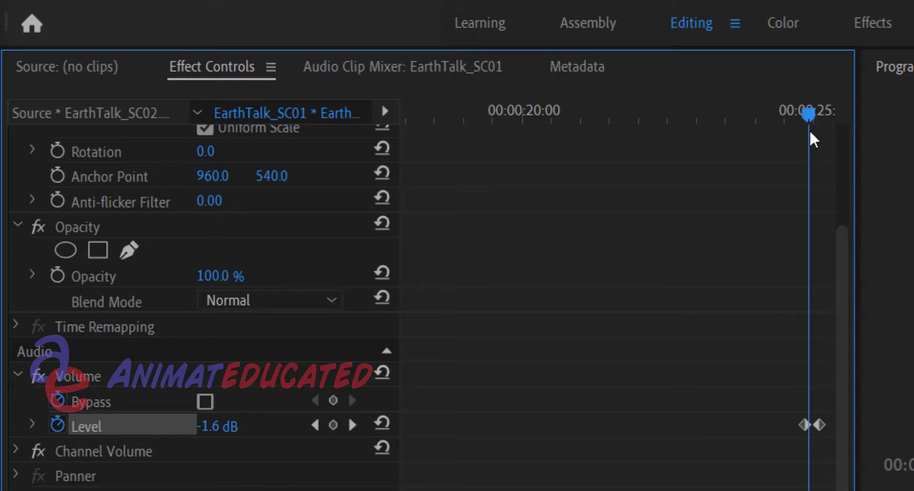
left_click_drag(808, 116, 820, 119)
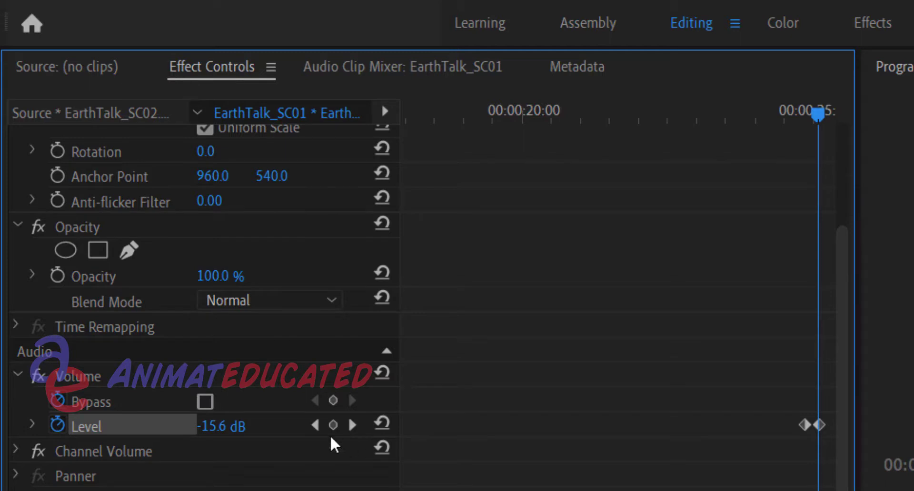
left_click(318, 427)
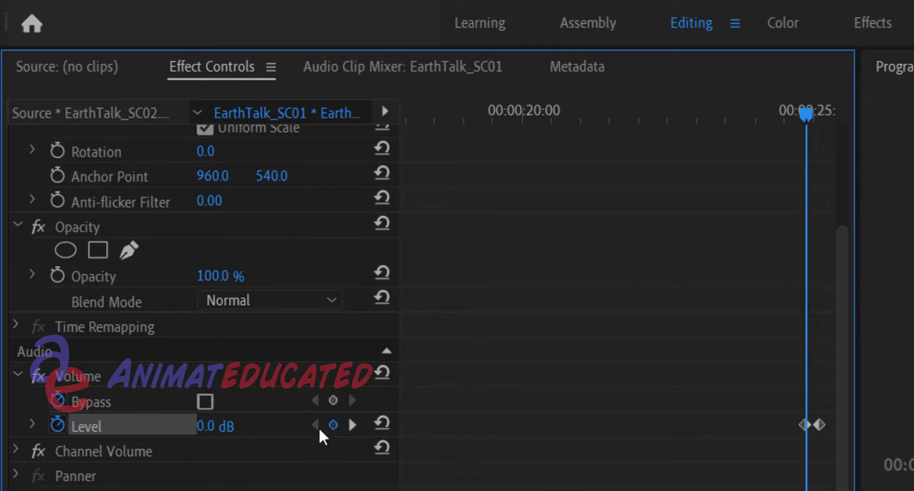
left_click(349, 427)
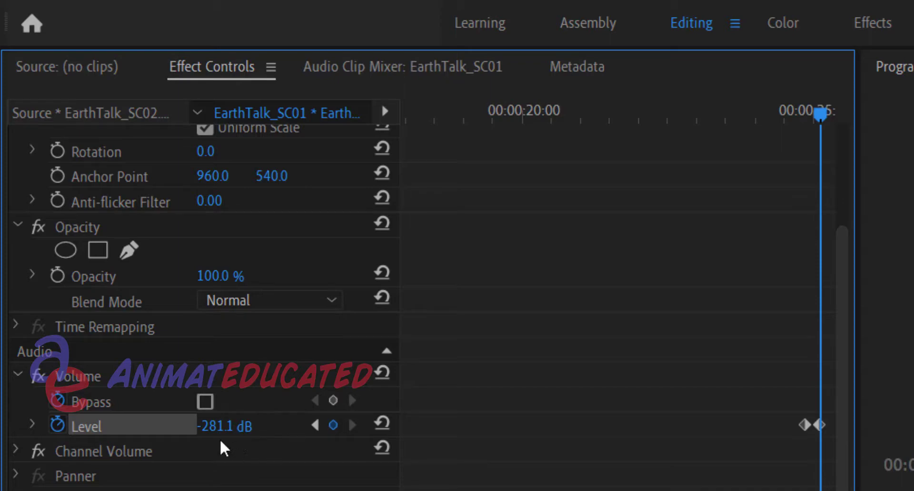
Play back the transition from EarthTalk_SC02 to EarthTalk_SC03, replaying it from 00:00:23:04 through the end of EarthTalk_SC03
left_click(586, 21)
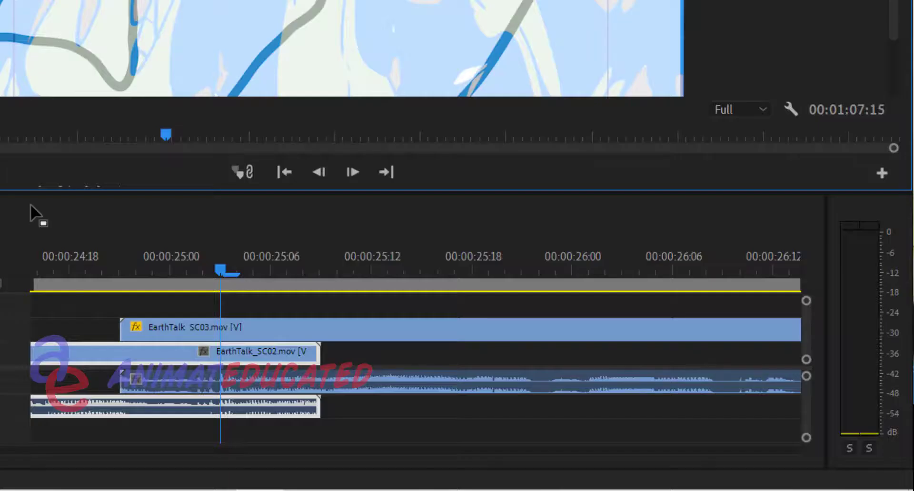
left_click_drag(72, 263, 32, 262)
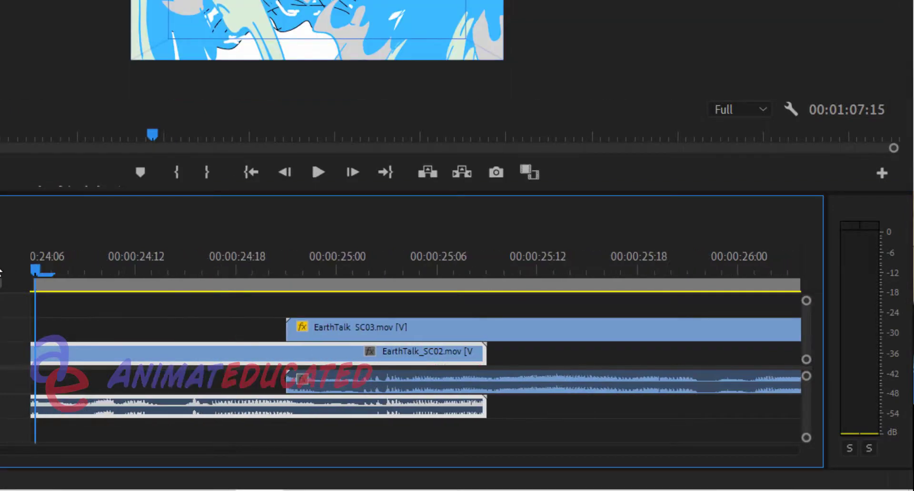
left_click(313, 177)
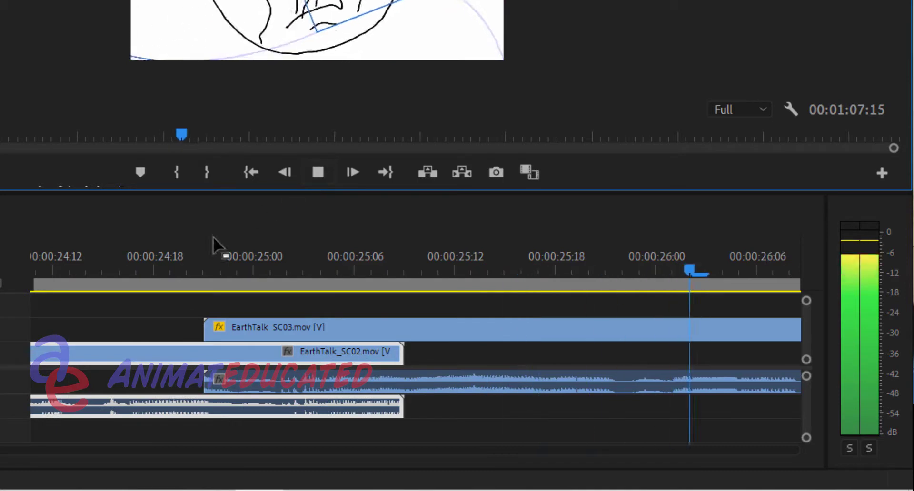
left_click(110, 260)
left_click_drag(110, 257, 112, 304)
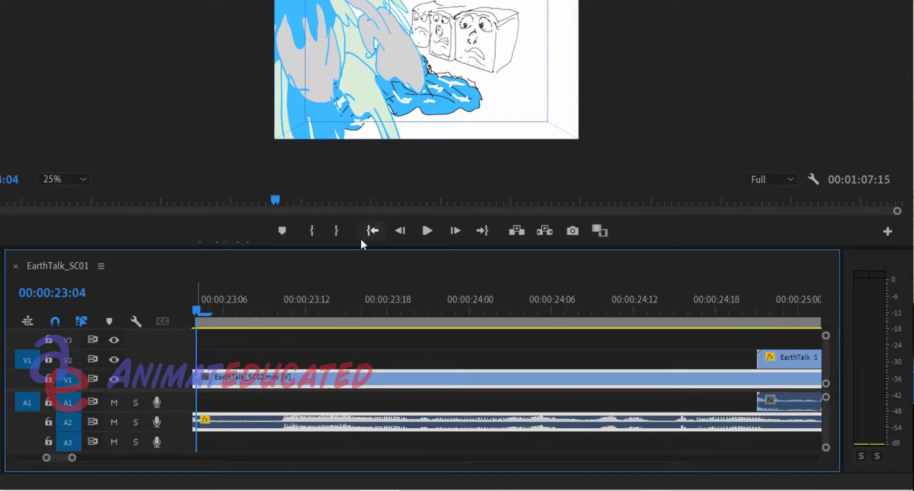
left_click(427, 232)
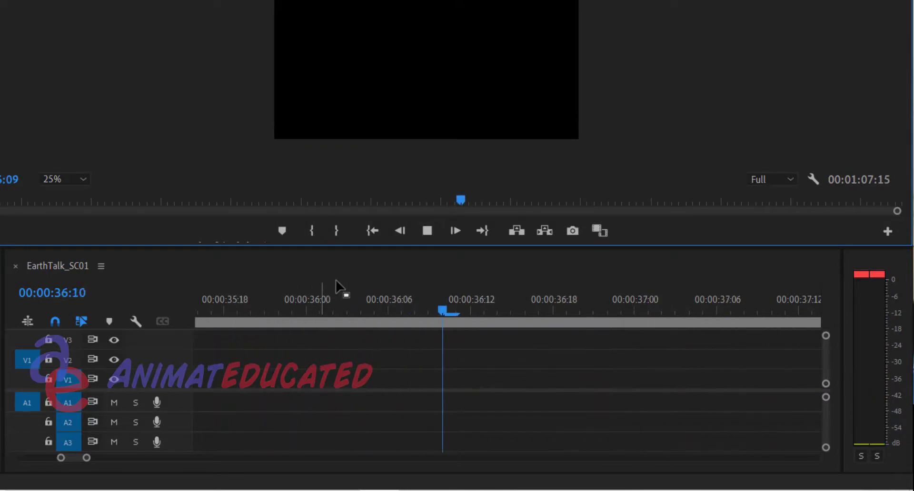
left_click(427, 231)
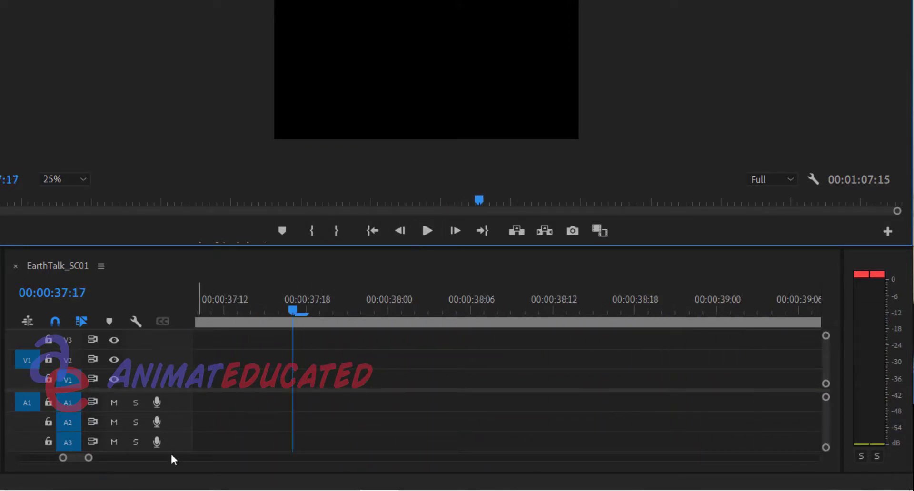
Move EarthTalk_SC04 directly against the end of EarthTalk_SC03 on V2, with its audio on A1
left_click_drag(89, 458, 179, 455)
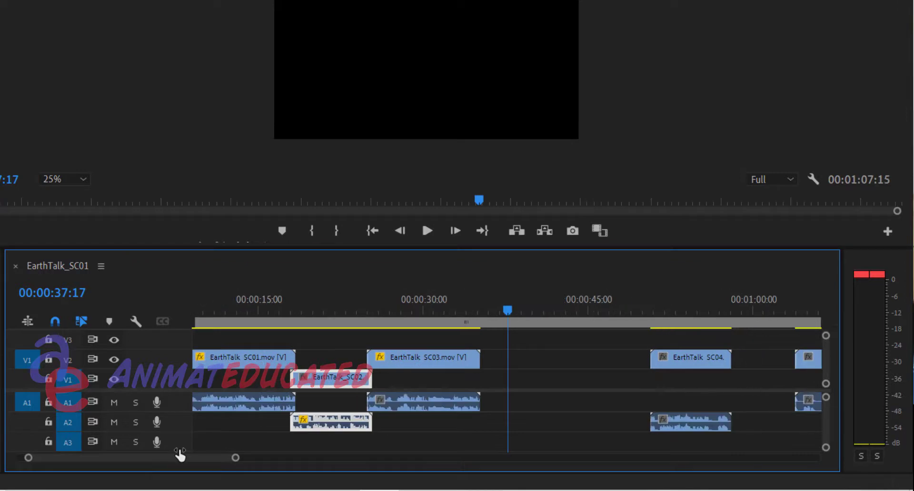
left_click(652, 309)
key("space")
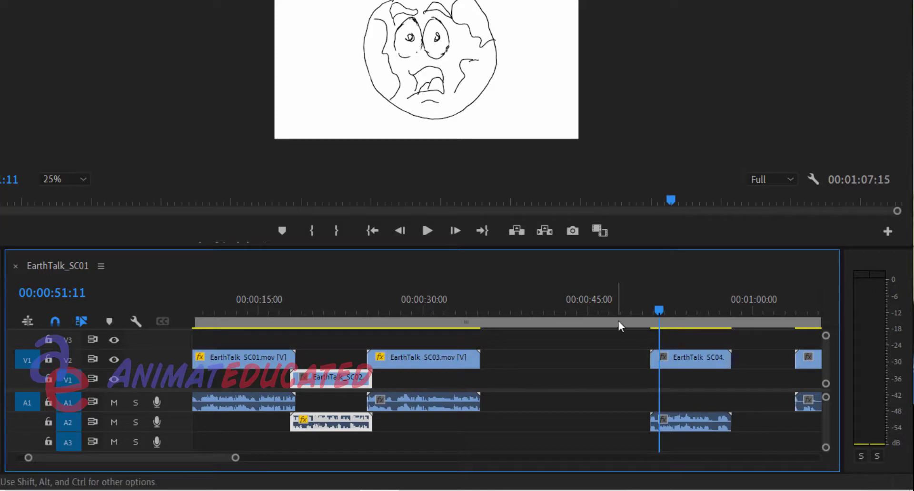
left_click(691, 359)
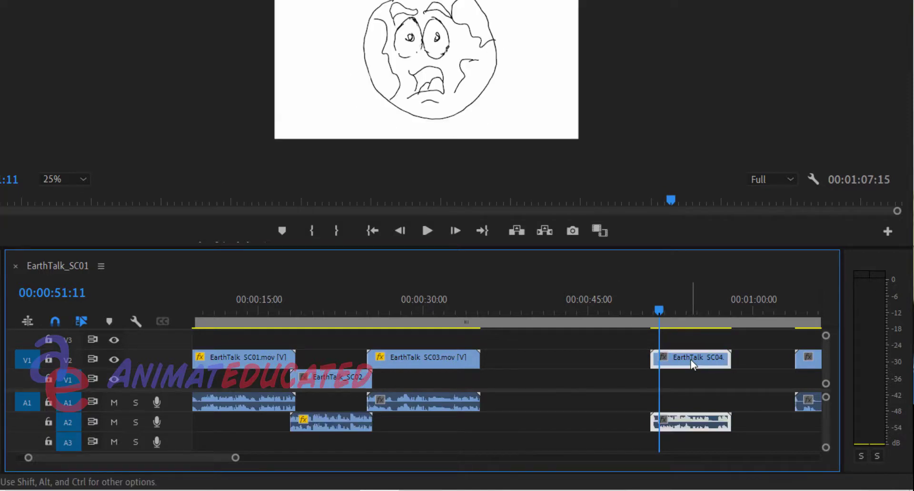
left_click_drag(690, 359, 512, 388)
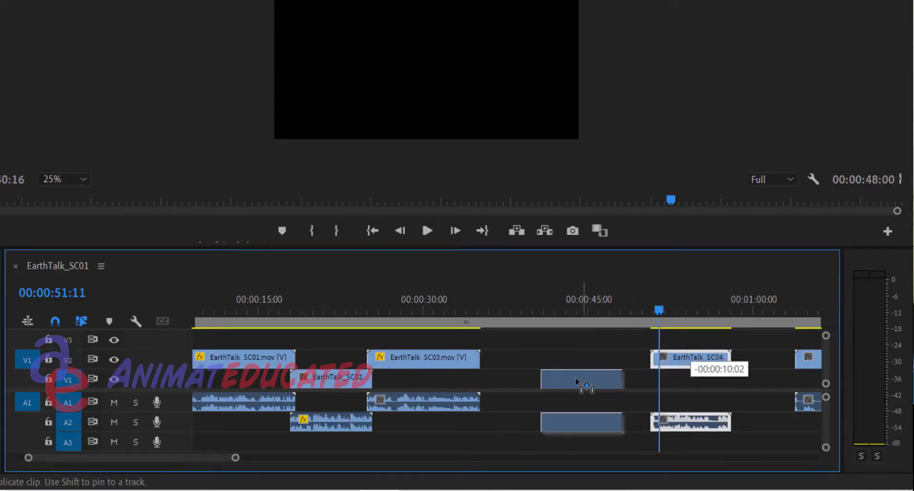
left_click_drag(561, 314, 594, 273)
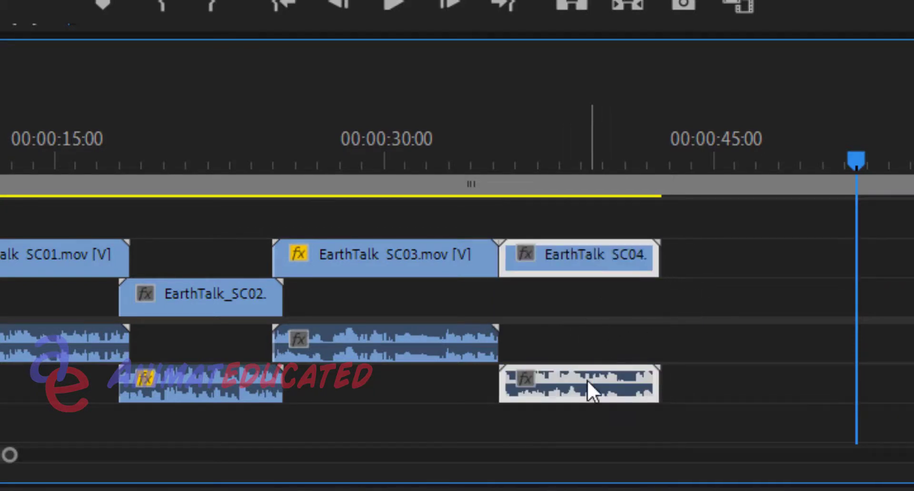
left_click_drag(578, 390, 595, 372)
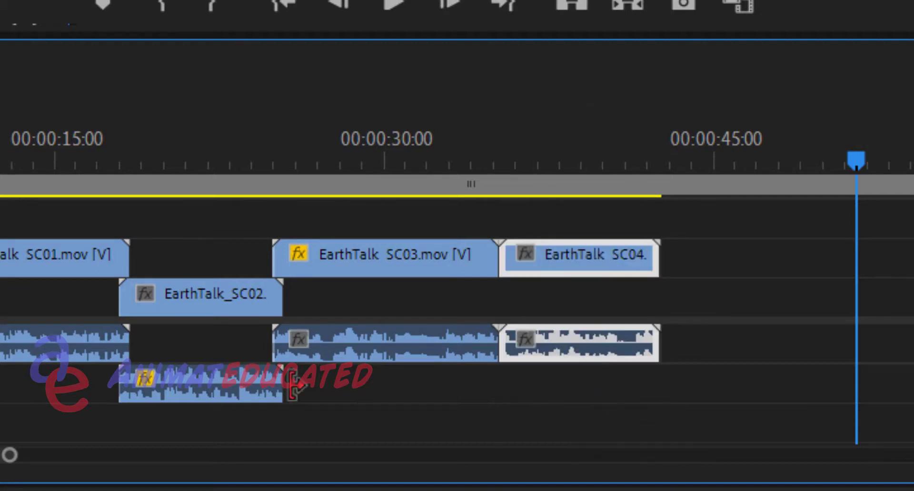
Play back the cut between EarthTalk_SC03 and EarthTalk_SC04, starting at 00:00:32:07
mouse_move(7, 456)
left_mouse_down()
mouse_move(147, 448)
mouse_move(2, 455)
left_mouse_up()
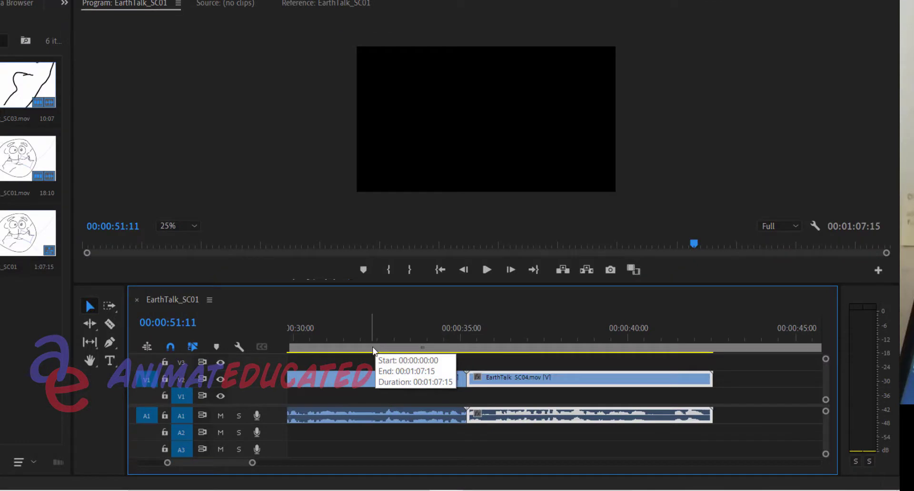
left_click(125, 190)
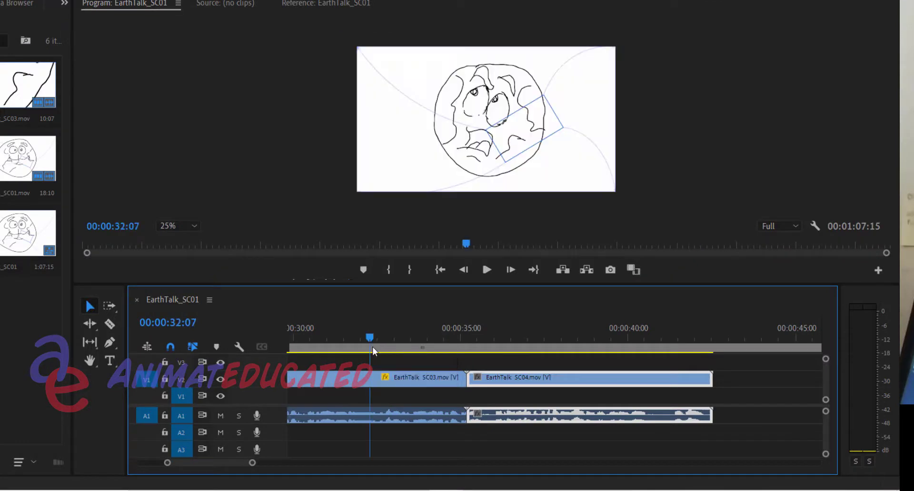
left_click(487, 270)
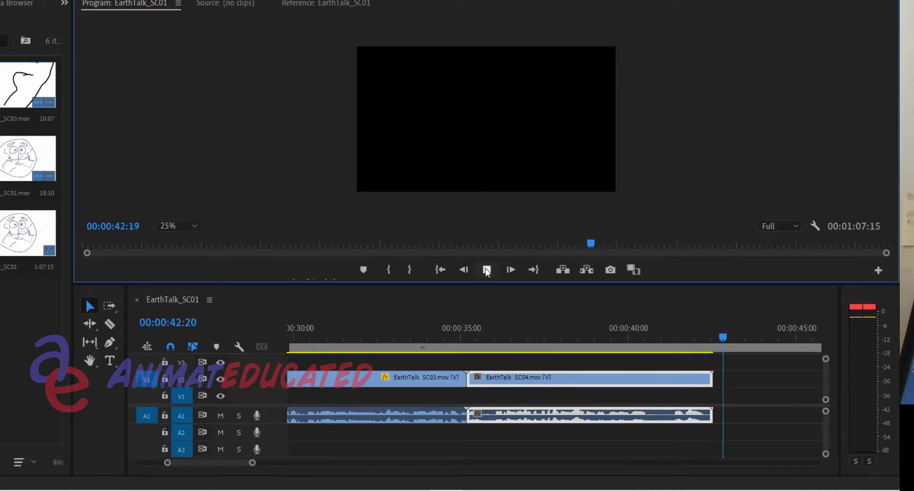
left_click(486, 270)
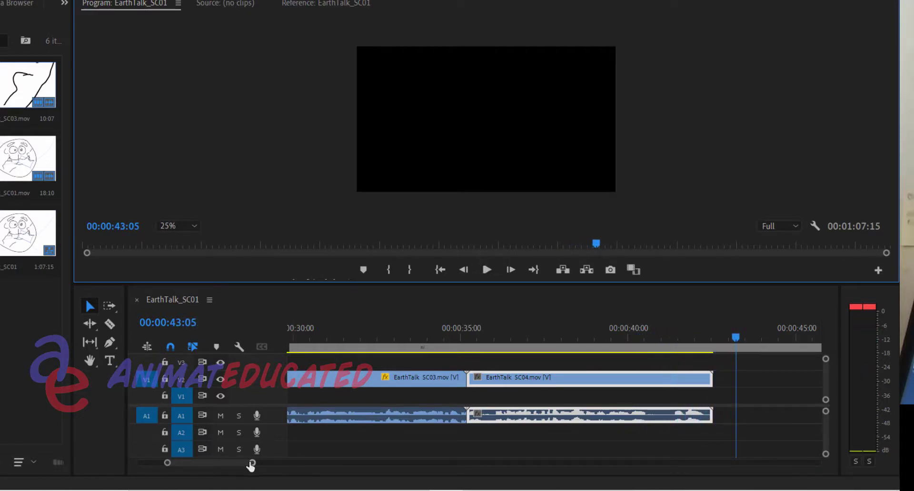
Move EarthTalk_SC05 closer to EarthTalk_SC04 on V2 so it starts at 00:00:43:05
left_click_drag(251, 466, 292, 462)
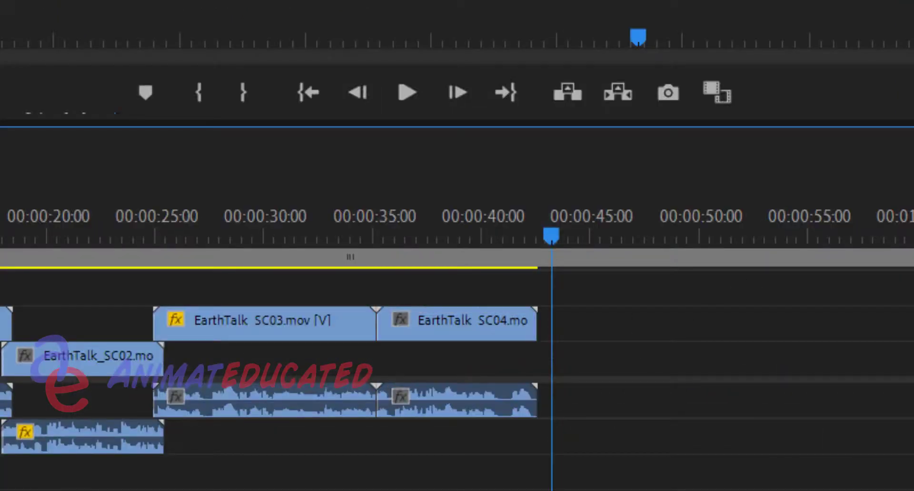
left_click_drag(911, 339, 577, 309)
key("space")
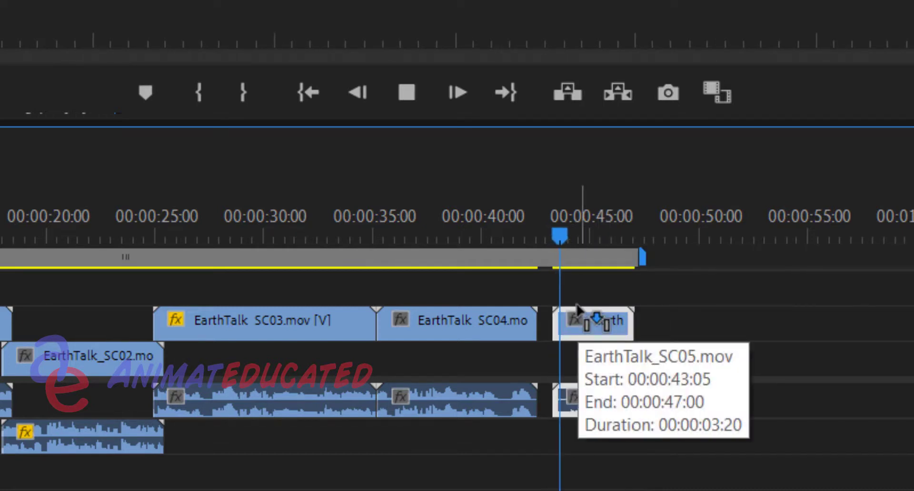
key("space")
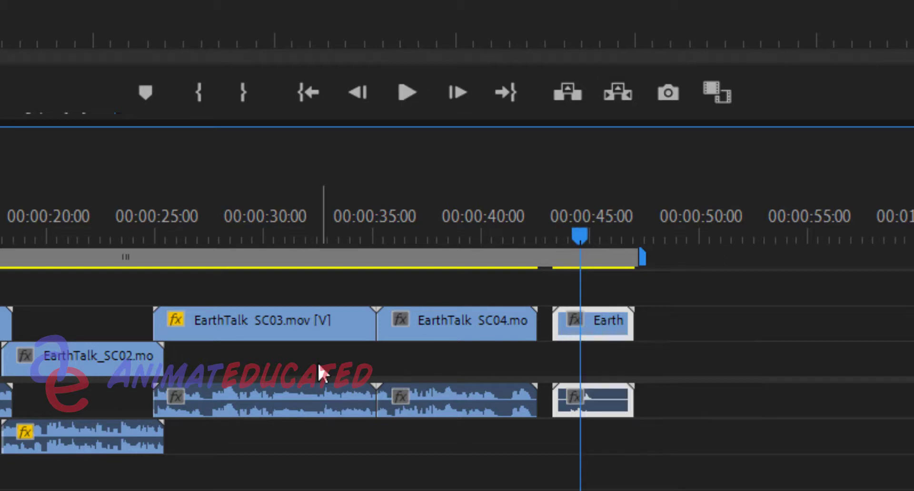
Play back from the last second of EarthTalk_SC04 across the gap into EarthTalk_SC05
left_click(153, 472)
left_click_drag(58, 490, 4, 490)
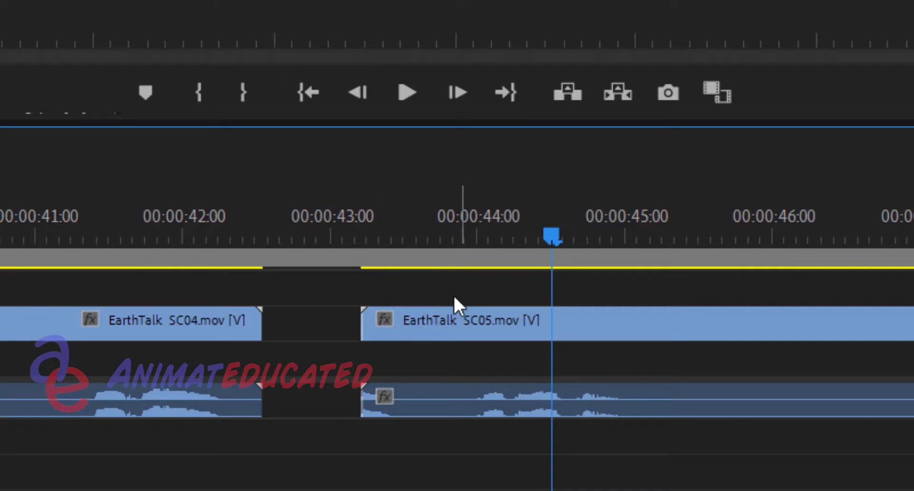
left_click(127, 218)
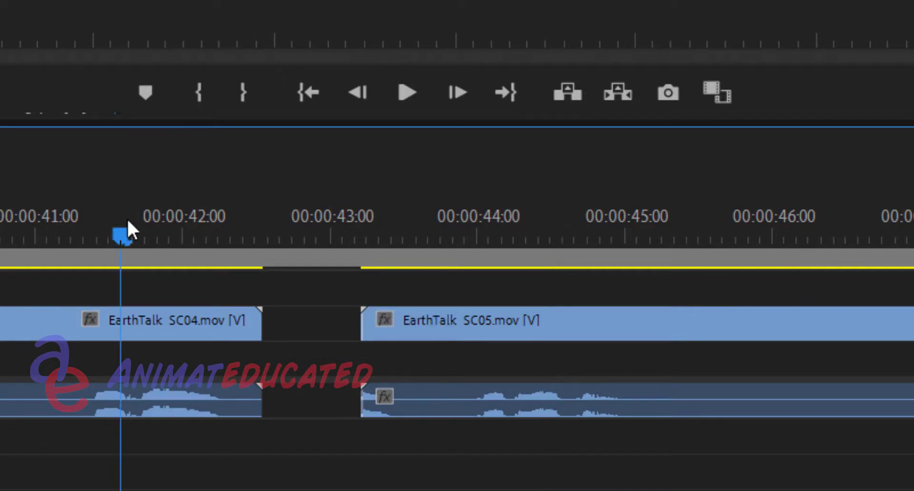
key("space")
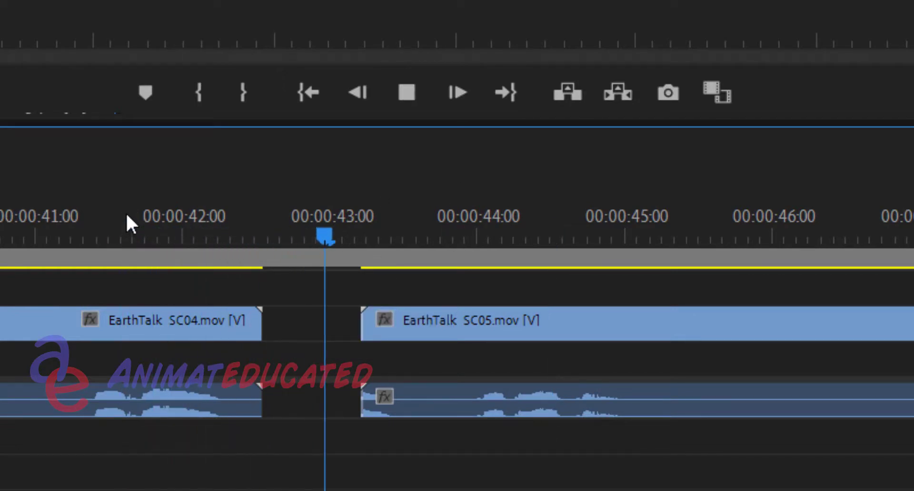
key("space")
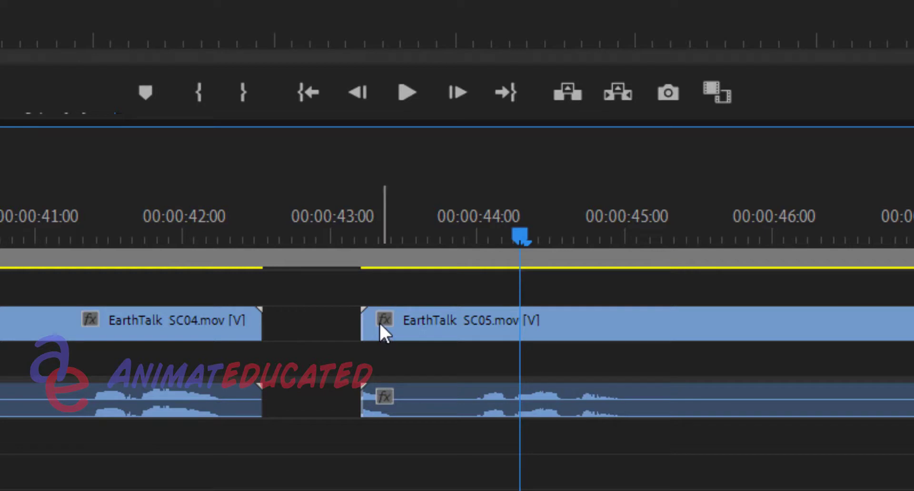
Move EarthTalk_SC05 down to V1 and A2 and slide it to start at 00:00:42:01, overlapping the end of EarthTalk_SC04
left_click_drag(380, 325, 393, 438)
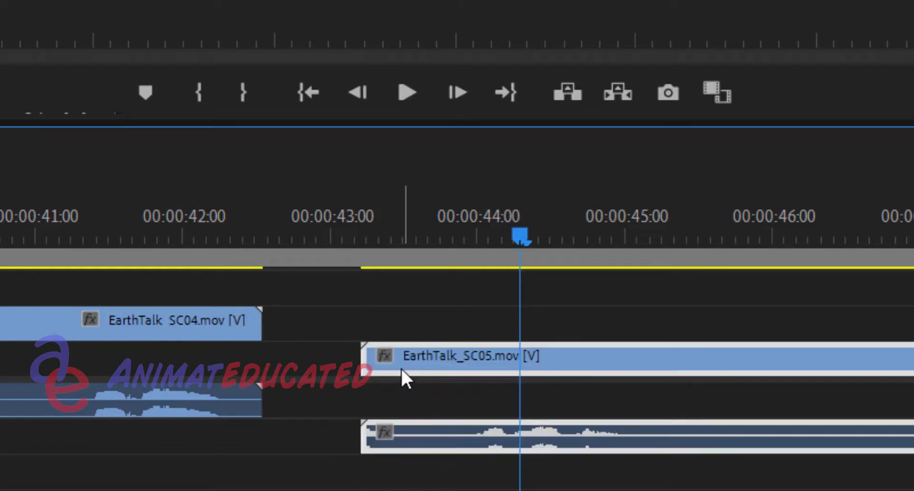
left_click(177, 234)
left_click_drag(179, 234, 232, 235)
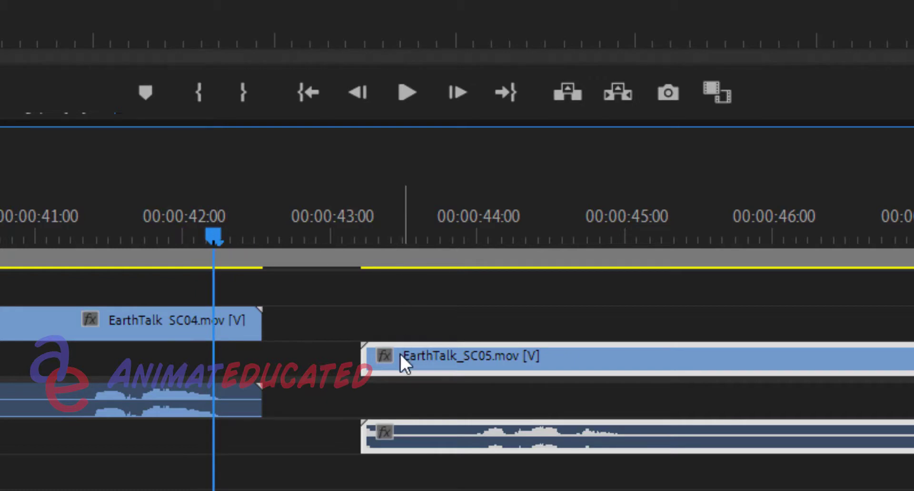
left_click_drag(403, 363, 232, 362)
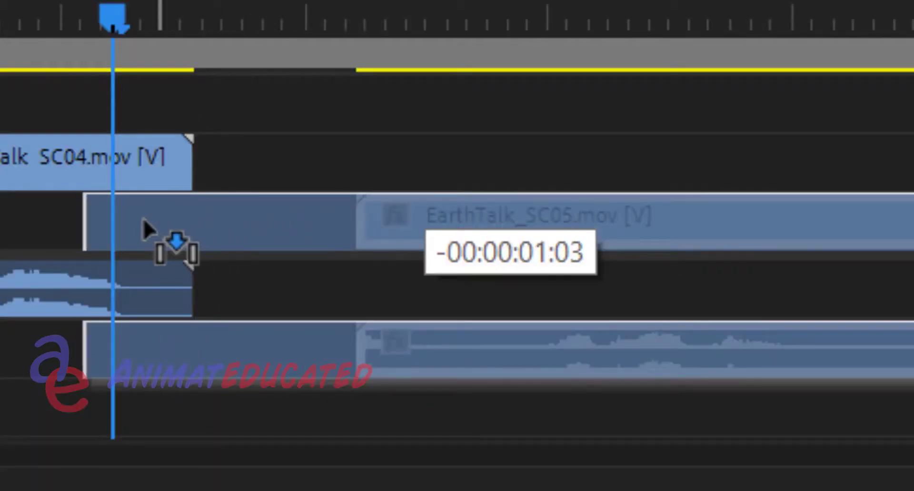
Scrub, step and play through the overlap between EarthTalk_SC04 and EarthTalk_SC05 to check its timing
left_click_drag(144, 218, 140, 219)
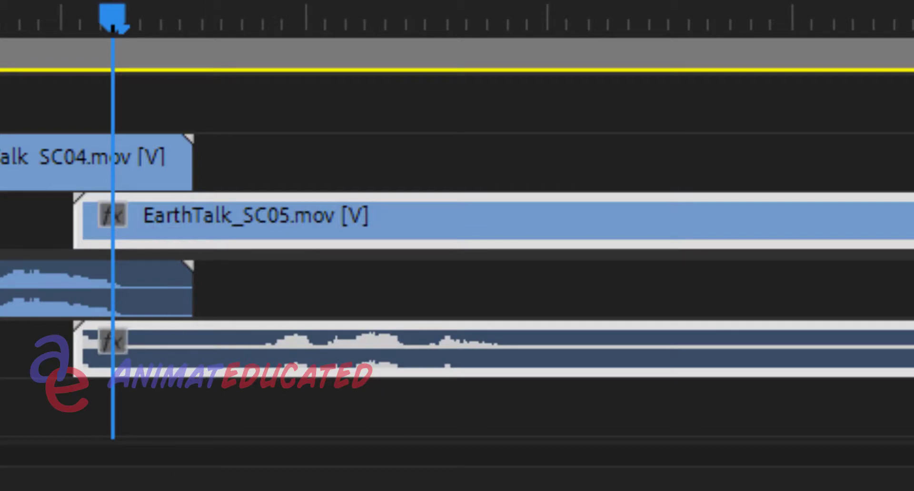
key("minus")
key("minus")
key("equal")
key("equal")
key("equal")
key("equal")
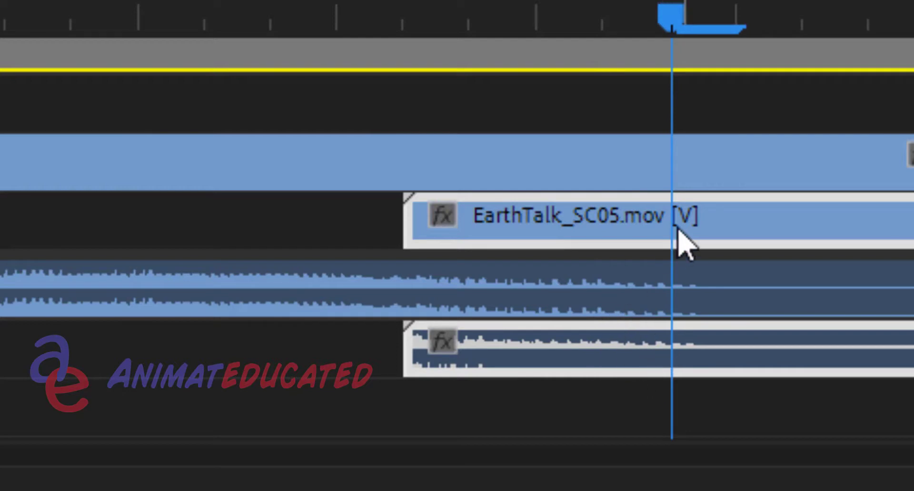
left_click_drag(682, 229, 657, 224)
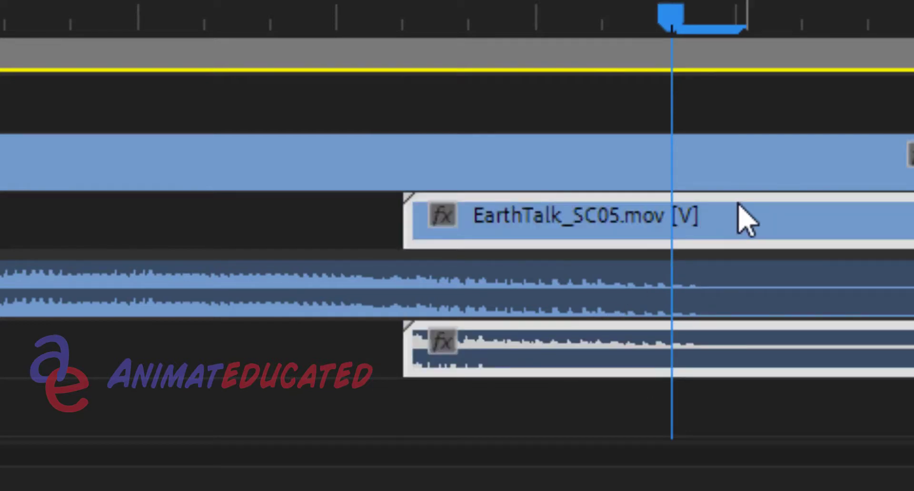
left_click(267, 6)
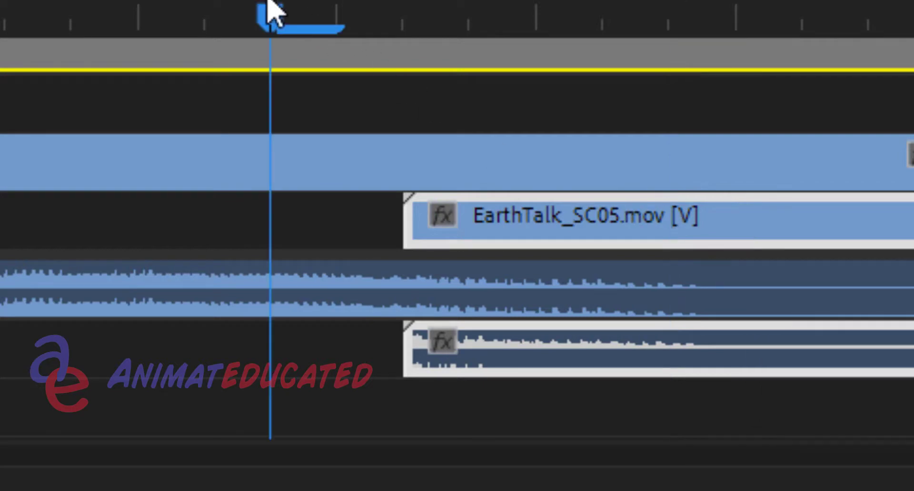
key("Right")
key("Right")
key("Right")
key("Right")
key("Right")
key("Right")
key("Right")
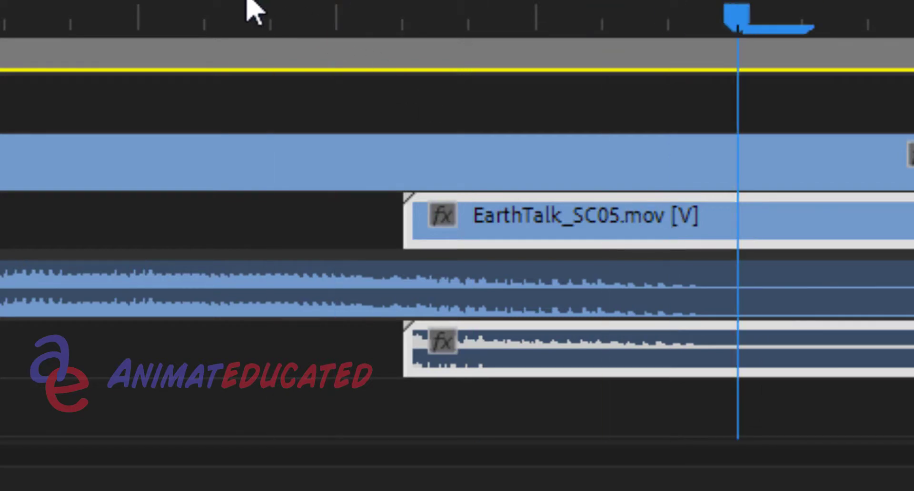
left_click(10, 2)
key("space")
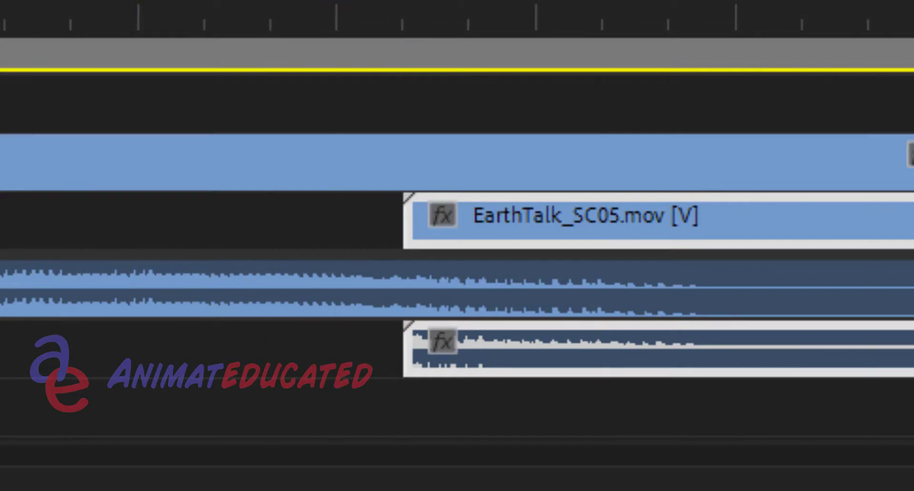
Place the playhead on the first frame of EarthTalk_SC05 at 00:00:42:01 and select EarthTalk_SC04
left_click(343, 16)
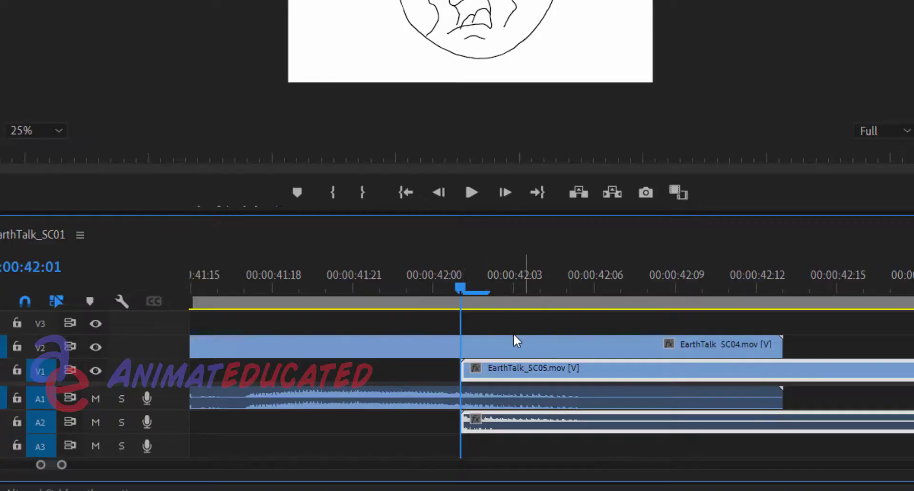
left_click(487, 342)
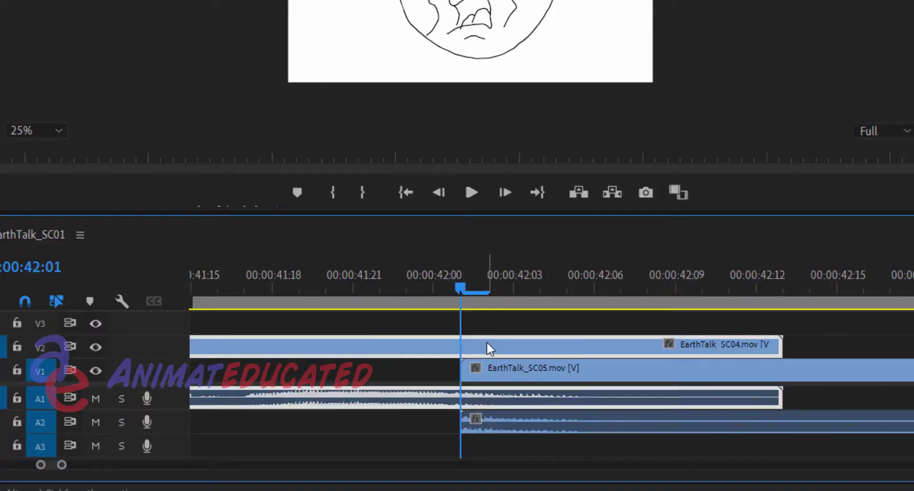
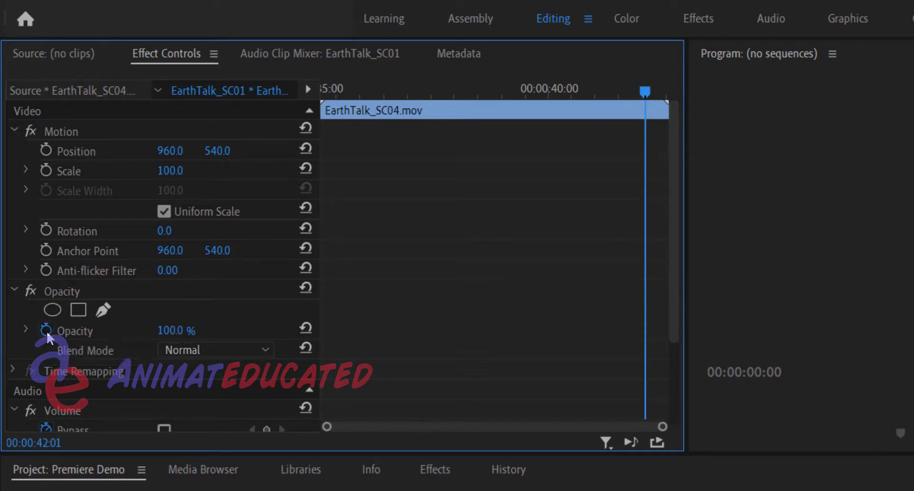
Add opacity keyframes to EarthTalk_SC04 at 00:00:42:01 and on its last frame, 00:00:42:12
left_click(46, 330)
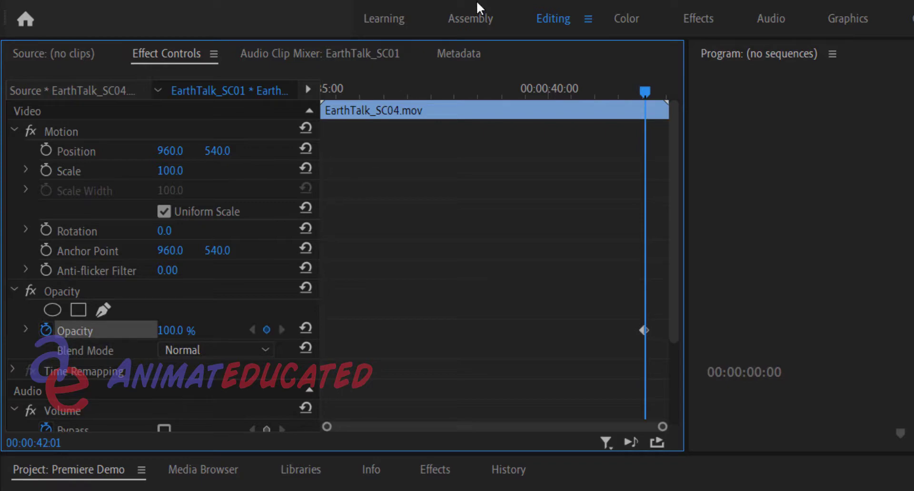
left_click(474, 12)
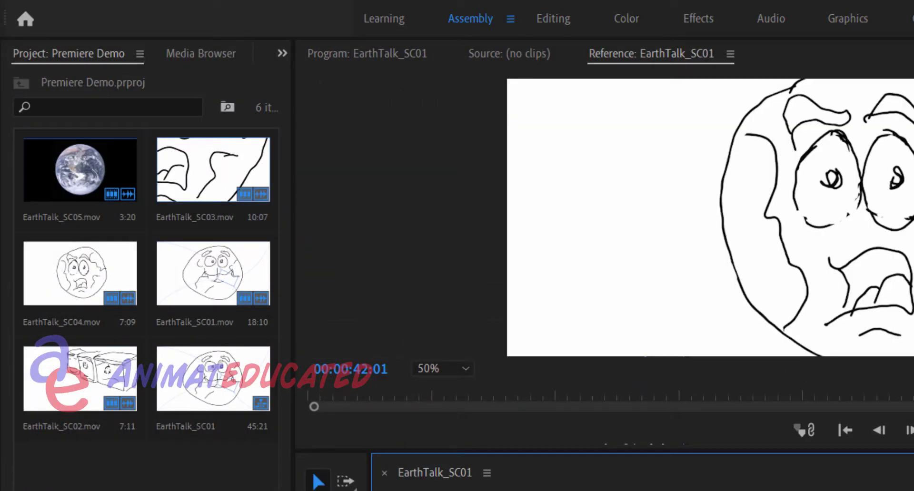
key("Right")
key("Right")
key("Right")
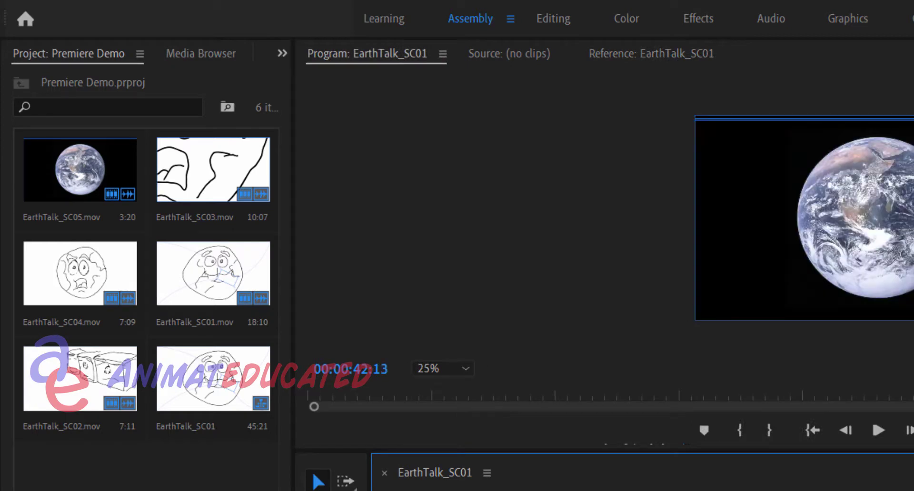
key("Left")
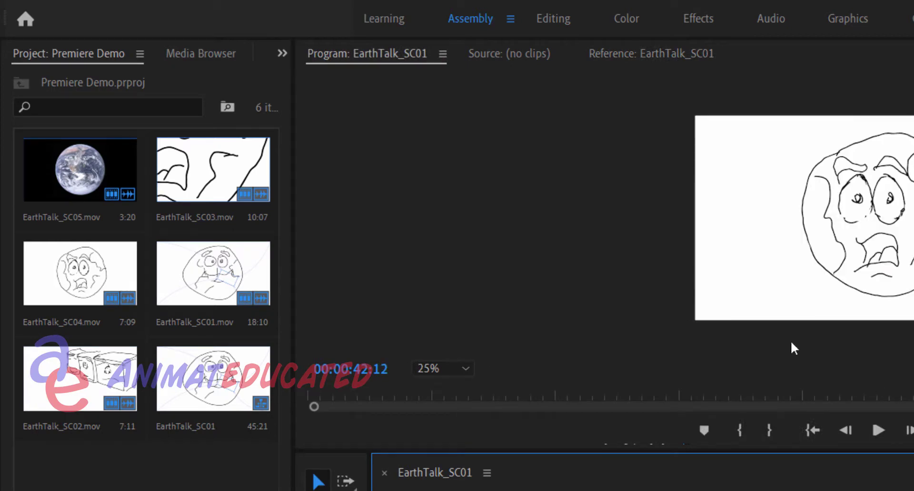
left_click(556, 21)
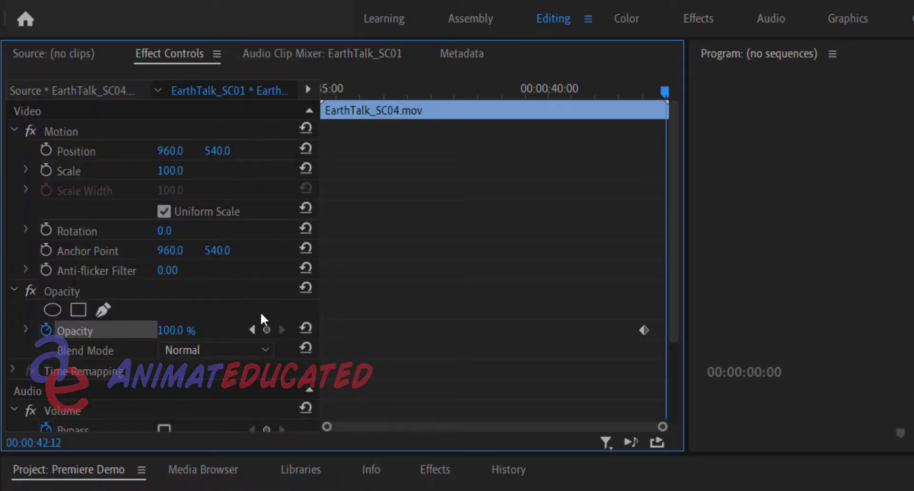
left_click(267, 330)
Lower the opacity of EarthTalk_SC04's last keyframe to fade the clip out, and scrub the overlap to check the fade
left_click(251, 330)
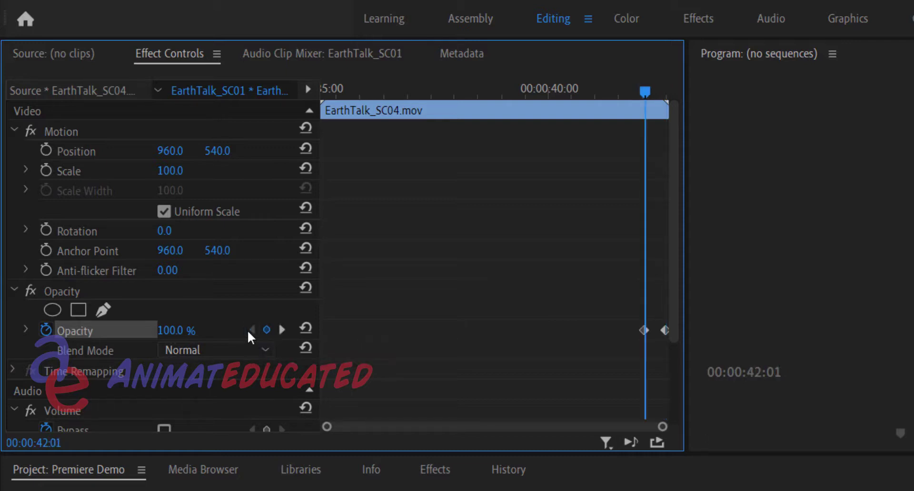
left_click(281, 331)
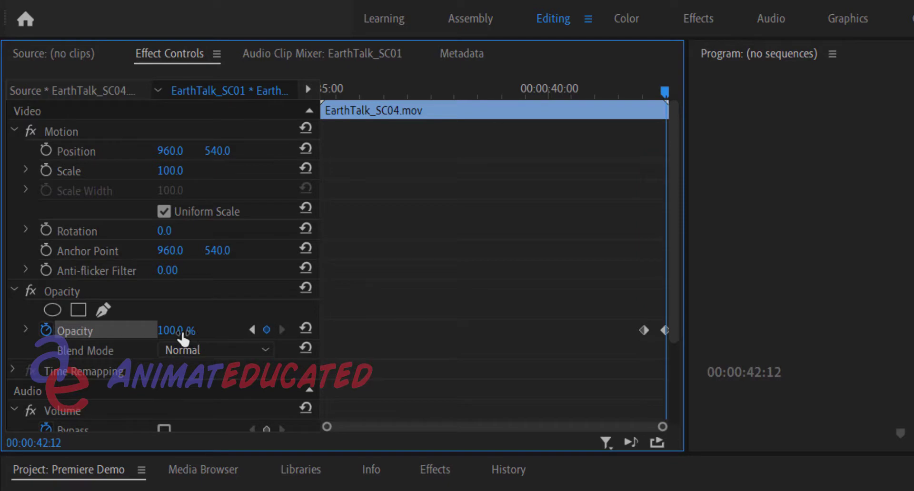
left_click_drag(182, 334, 134, 334)
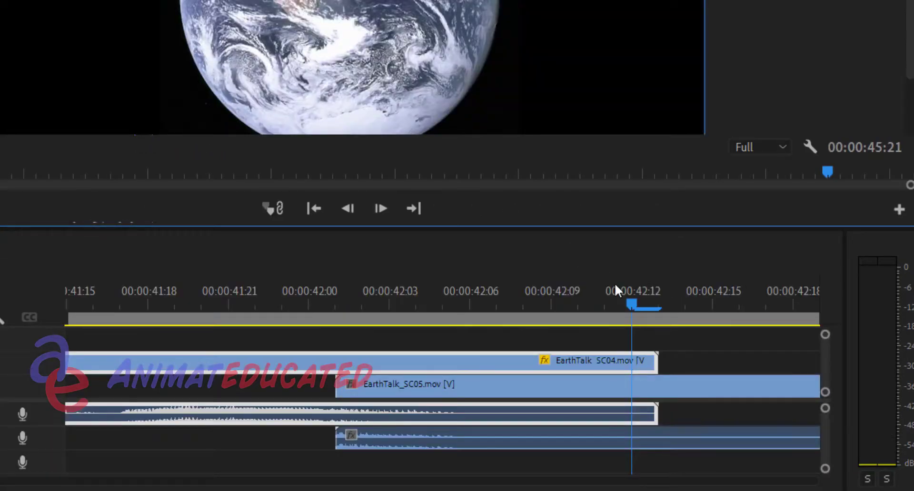
left_click_drag(622, 301, 339, 308)
Scrub and step through EarthTalk_SC05 to examine the frames on either side of the Happy Earthday title's appearance
mouse_move(418, 490)
left_mouse_down()
mouse_move(362, 490)
mouse_move(904, 490)
mouse_move(838, 489)
mouse_move(891, 489)
left_mouse_up()
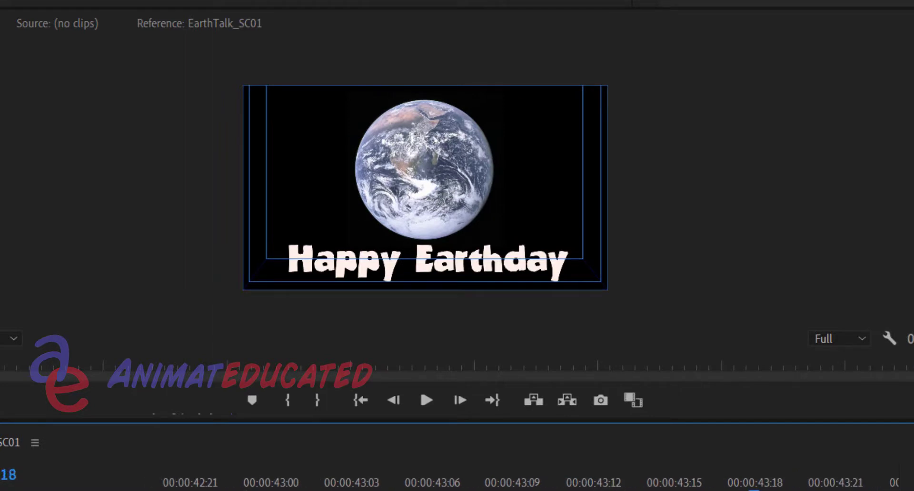
left_click_drag(754, 490, 592, 489)
key("Left")
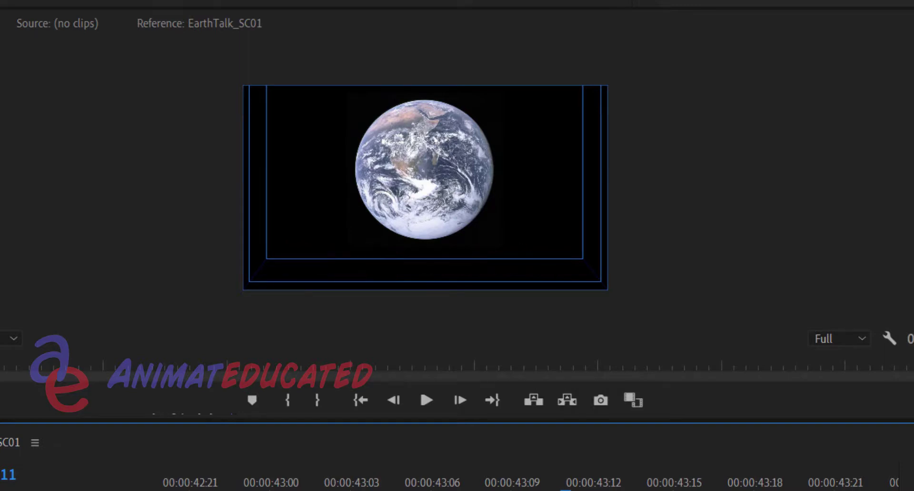
key("Right")
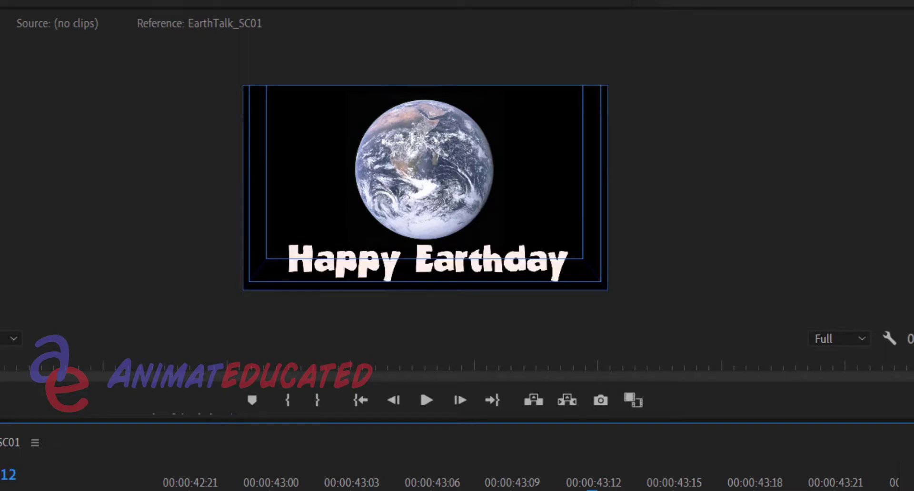
key("Left")
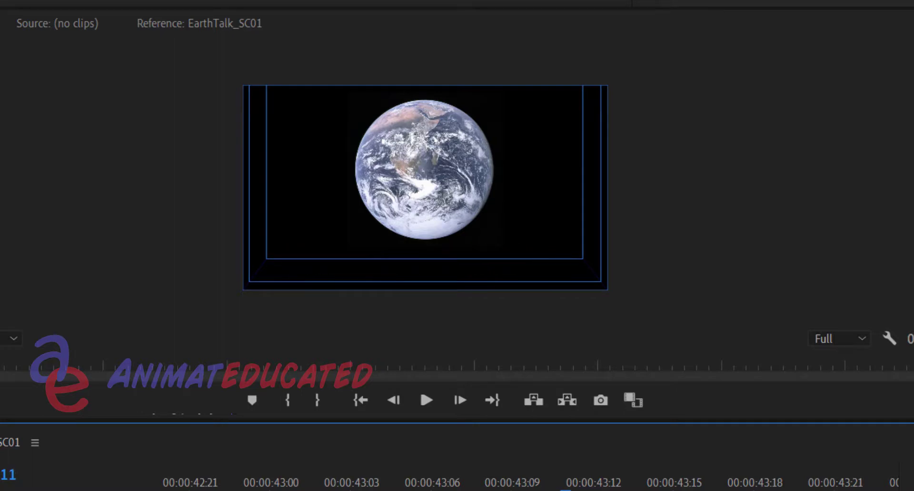
key("Right")
key("Left")
key("Left")
key("Left")
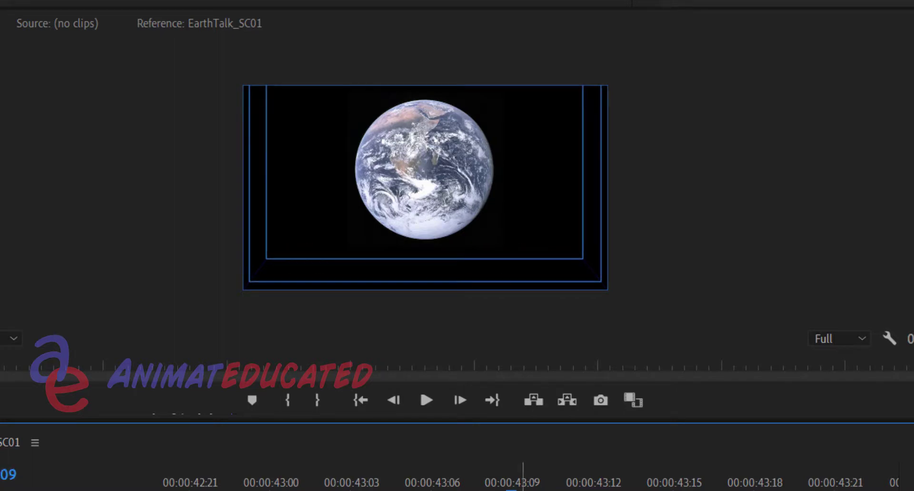
left_click_drag(462, 490, 567, 488)
key("minus")
key("minus")
key("minus")
key("minus")
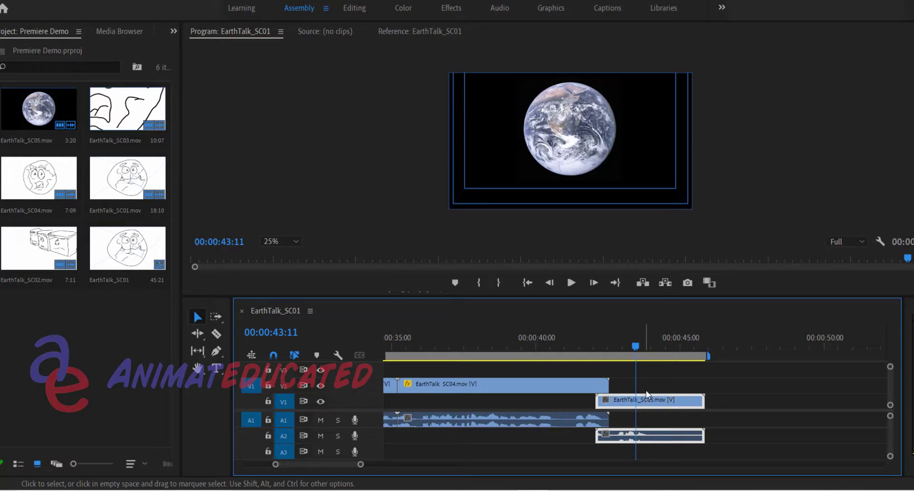
mouse_move(647, 353)
left_mouse_down()
mouse_move(657, 355)
mouse_move(629, 354)
left_mouse_up()
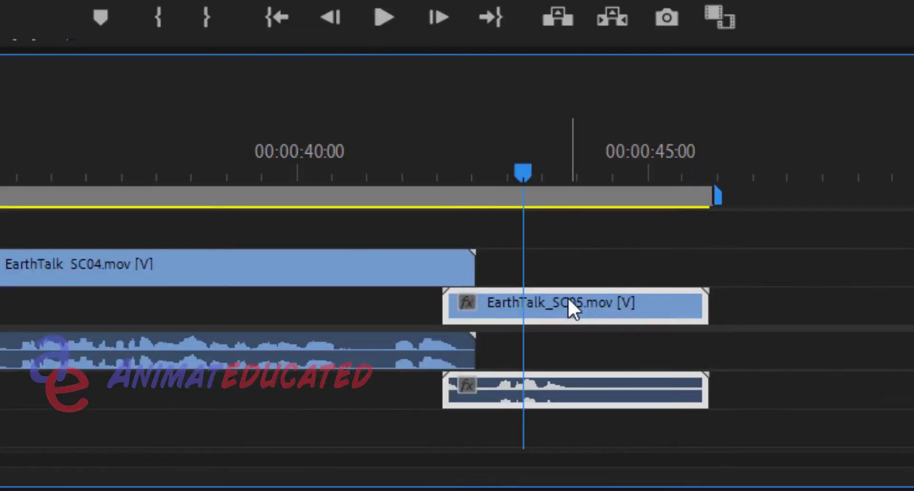
Copy EarthTalk_SC05 and paste the duplicate into the empty timeline space shortly after the original clip ends
mouse_move(648, 404)
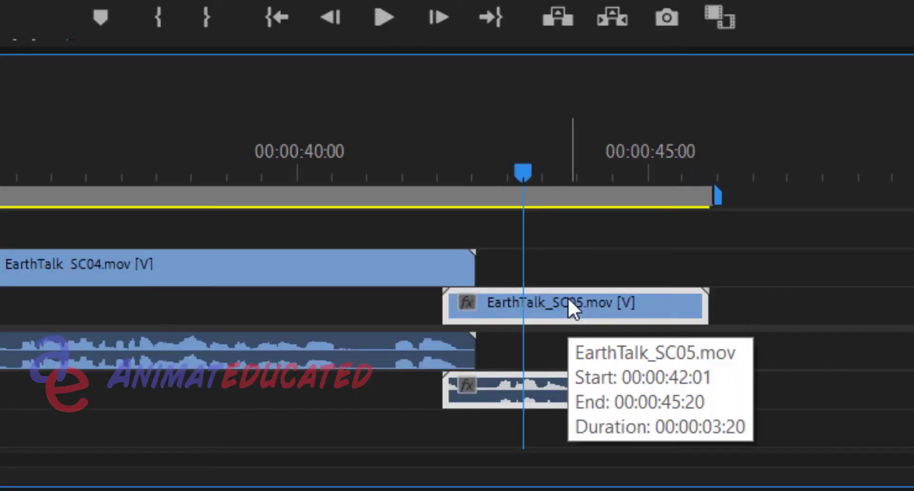
right_click(568, 300)
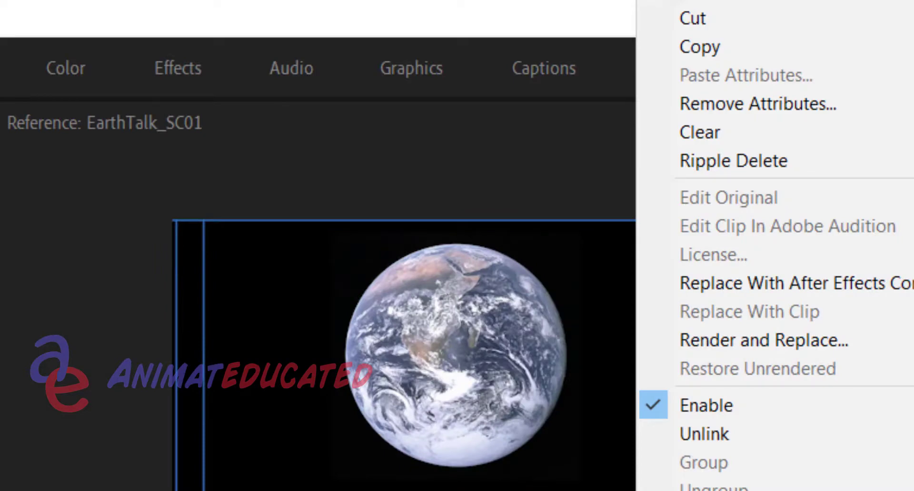
left_click(730, 50)
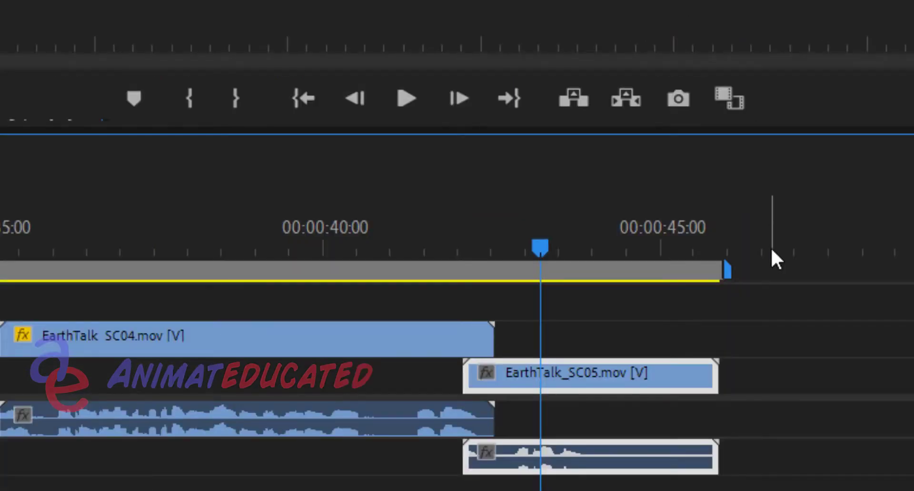
left_click(772, 251)
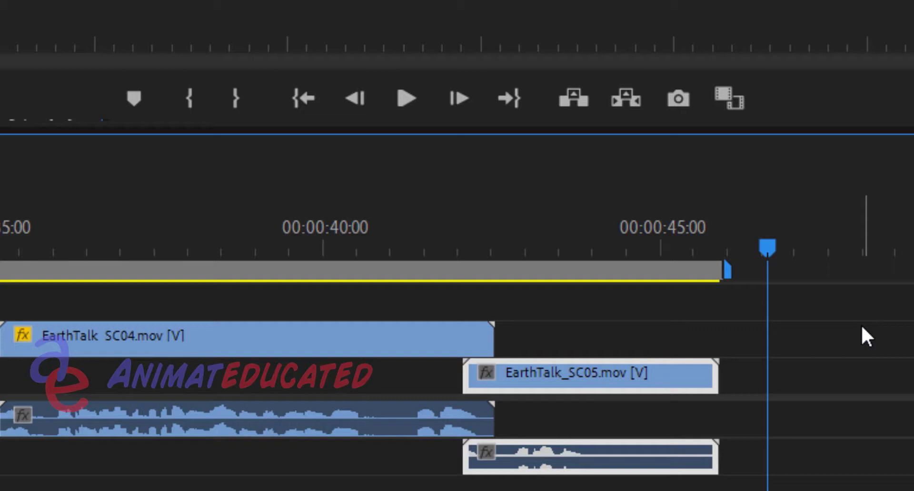
key("ctrl+v")
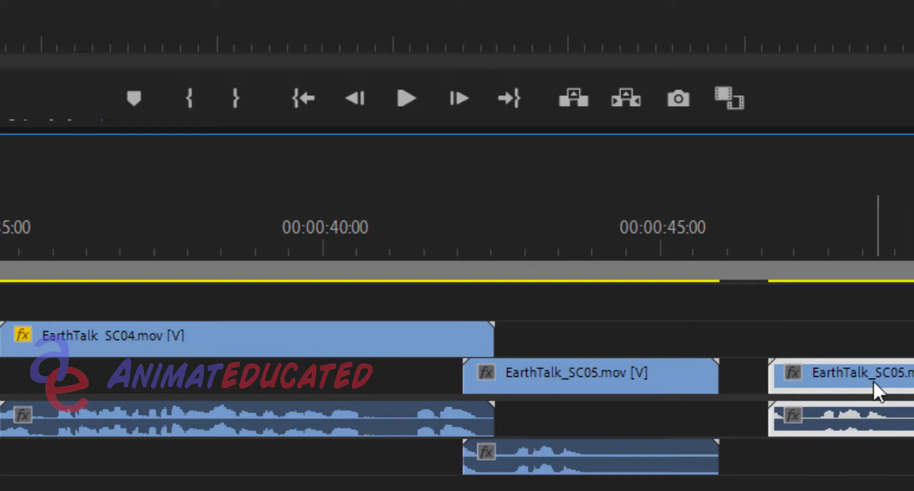
Try pasting another copy of EarthTalk_SC05 at 00:00:36:15, beneath EarthTalk_SC04, and undo the paste
left_click(100, 229)
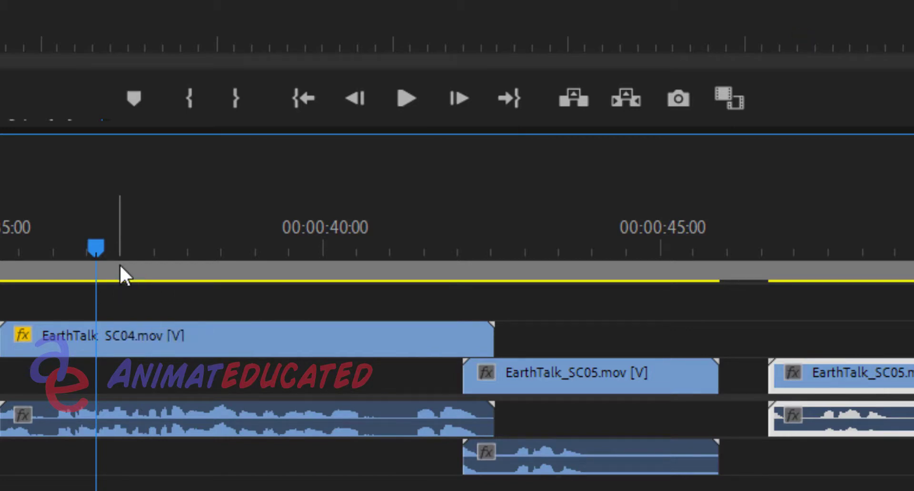
key("period")
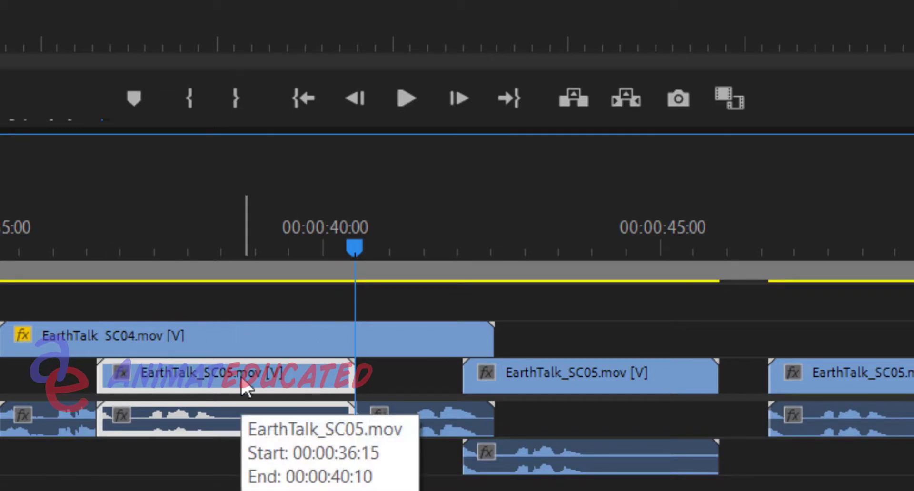
key("ctrl+z")
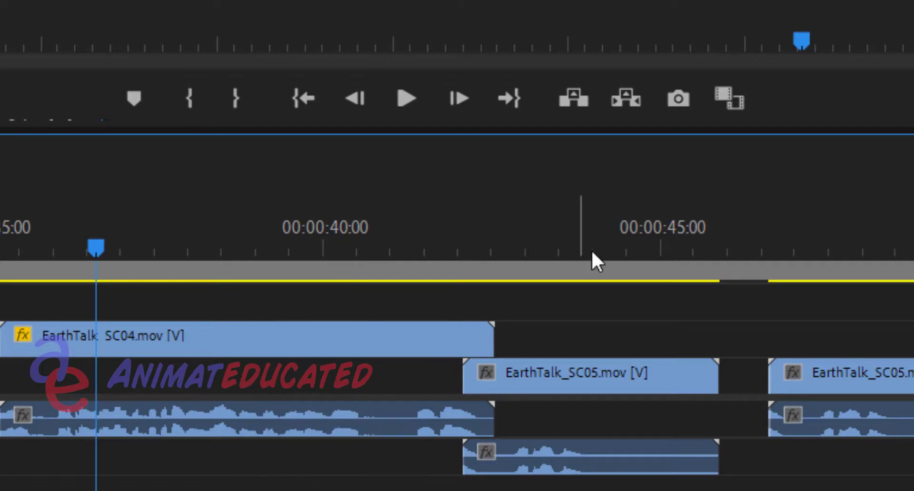
Apply a frame hold to the pasted EarthTalk_SC05 copy at source timecode 00:00:01:04, leaving filters unheld
left_click_drag(822, 238, 850, 250)
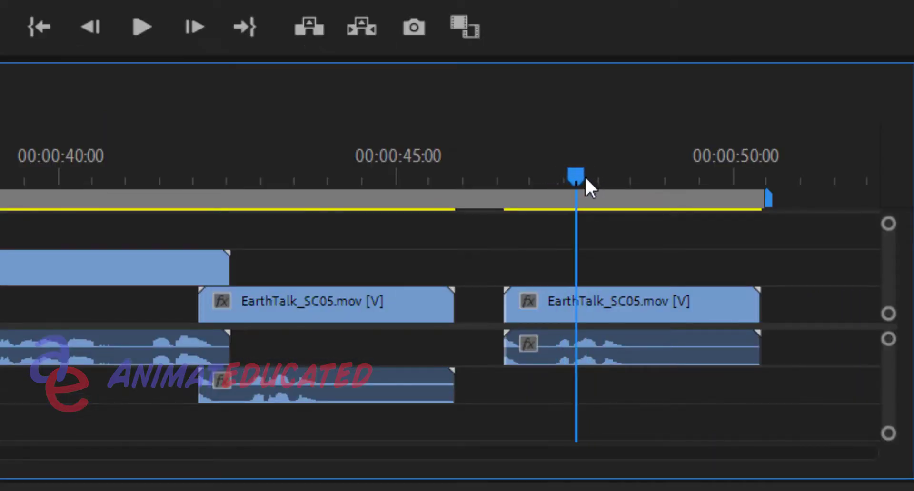
left_click_drag(586, 179, 586, 178)
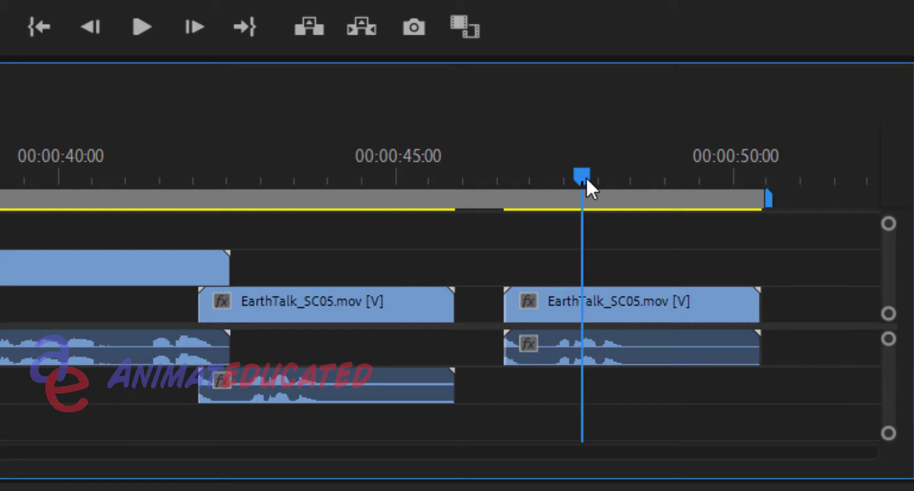
left_click(580, 310)
right_click(579, 307)
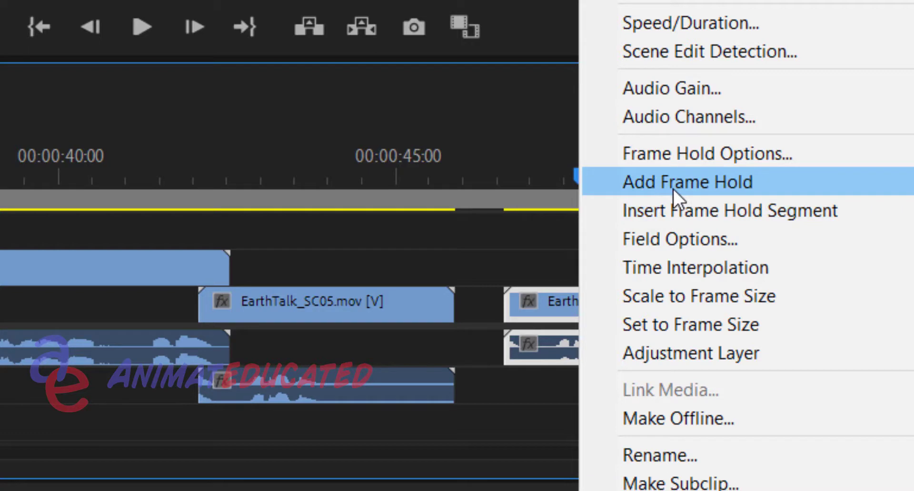
left_click(673, 161)
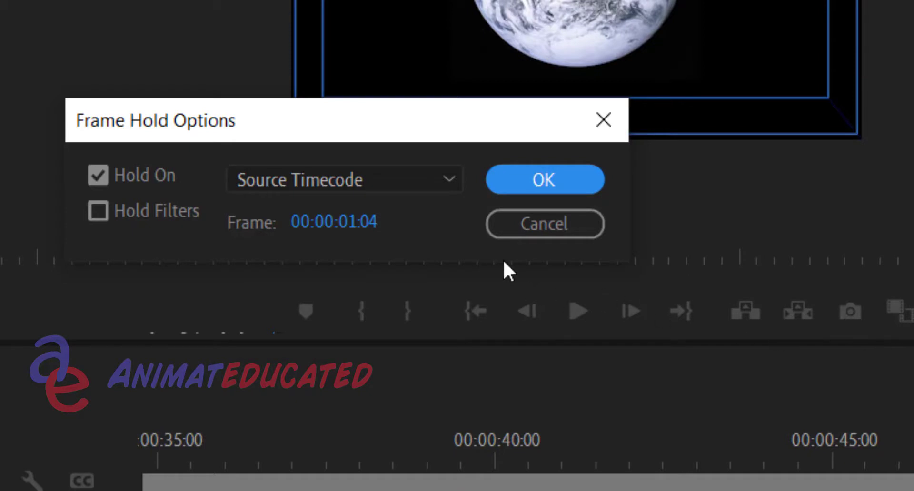
left_click(528, 185)
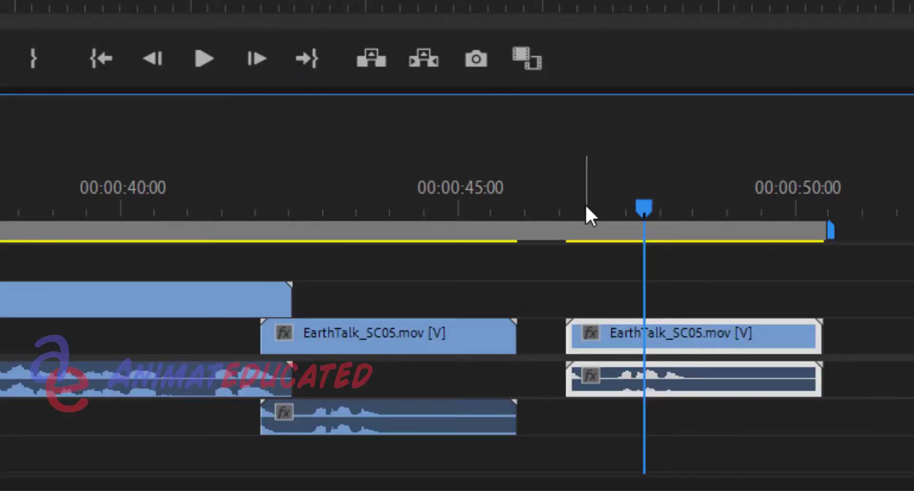
Scrub between the original EarthTalk_SC05 and its frame-held copy to compare how they play
left_click(584, 208)
left_click_drag(583, 205, 673, 201)
left_click_drag(796, 196, 635, 196)
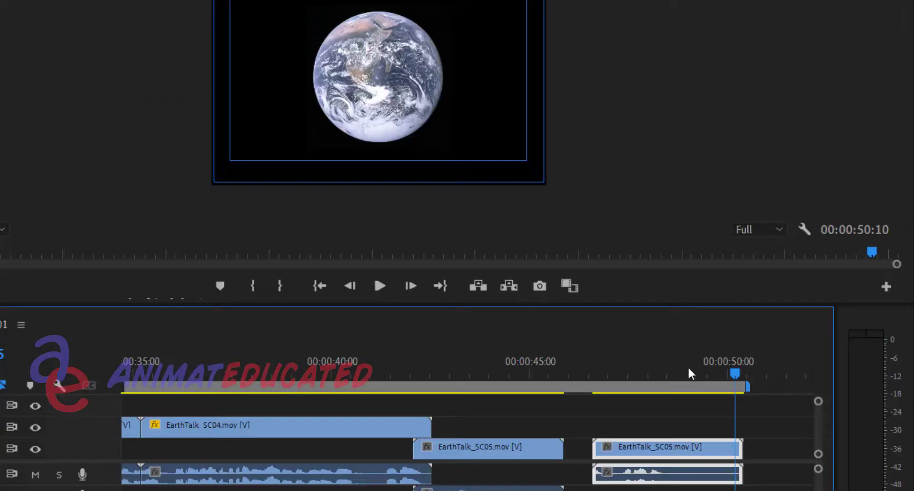
mouse_move(633, 369)
left_mouse_down()
mouse_move(677, 367)
mouse_move(608, 368)
mouse_move(673, 370)
mouse_move(630, 371)
left_mouse_up()
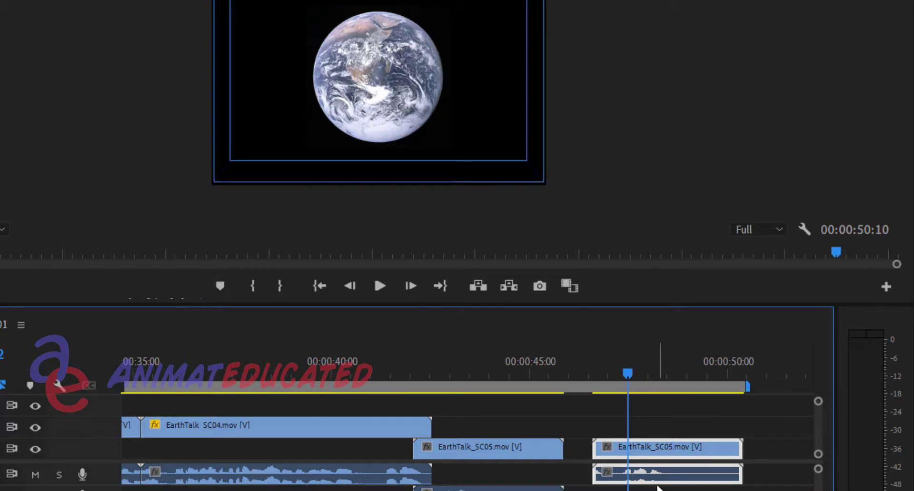
left_click(471, 369)
left_click_drag(465, 368, 507, 370)
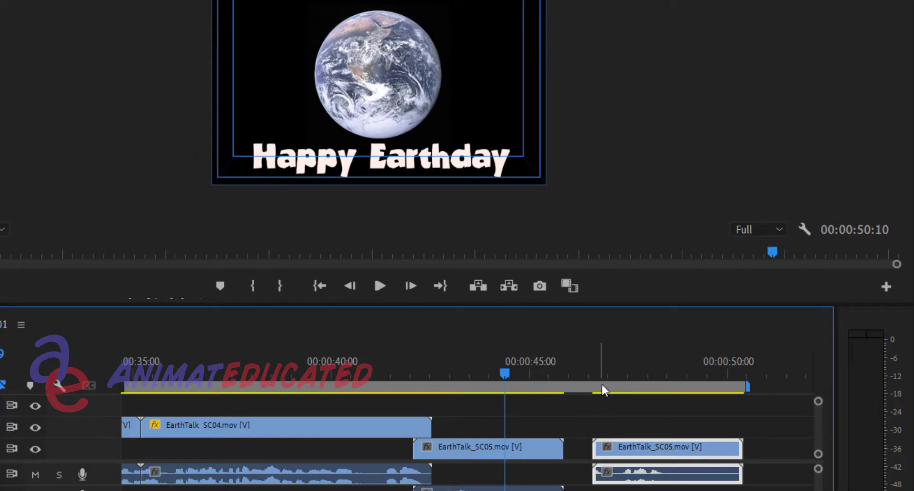
left_click(613, 372)
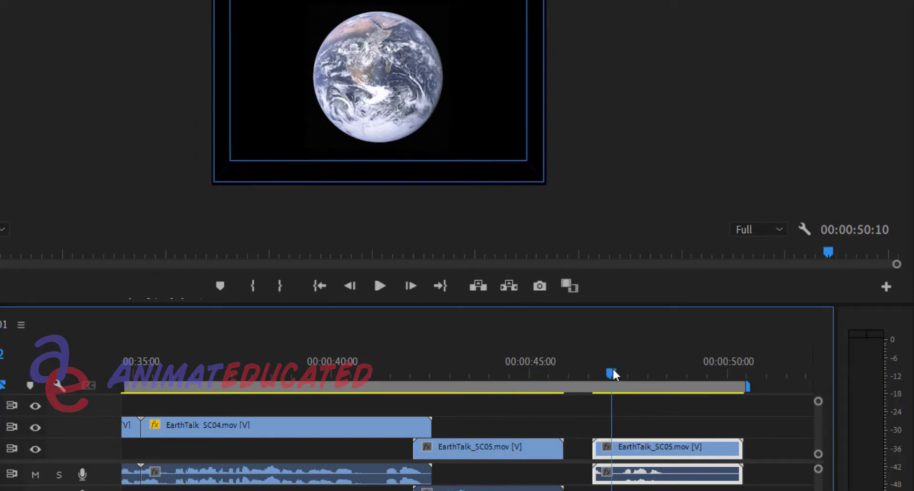
left_click(509, 370)
left_click(524, 370)
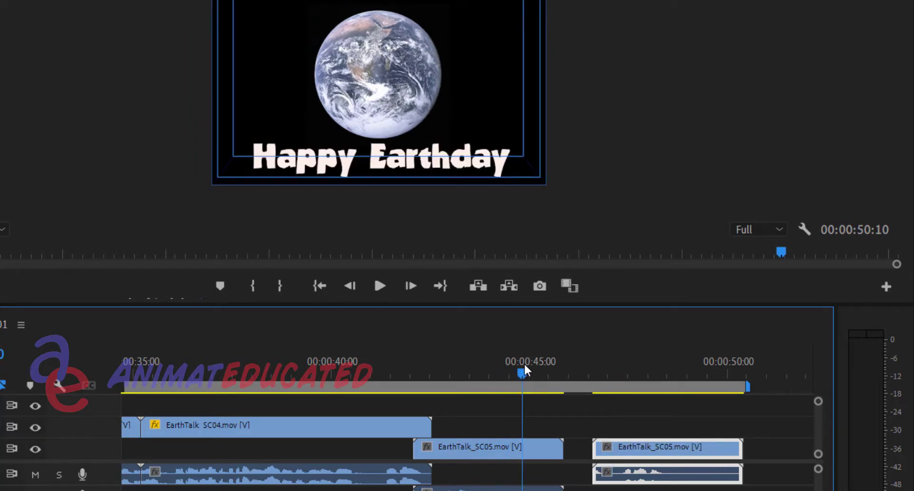
left_click(643, 372)
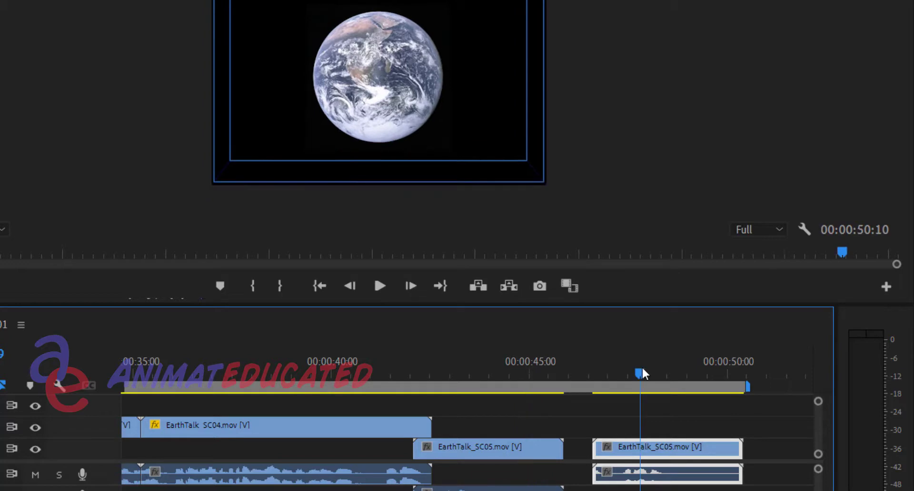
left_click(541, 371)
left_click(618, 370)
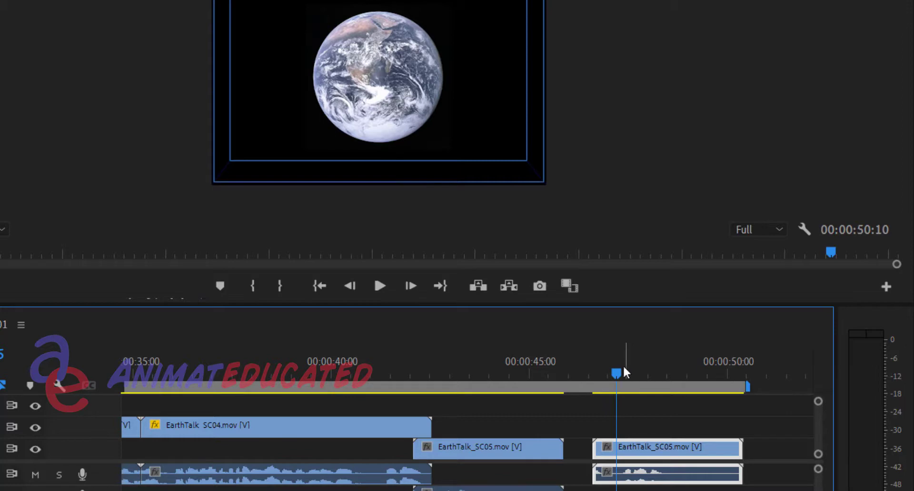
left_click_drag(622, 368, 504, 376)
Delete the frame-held copy of EarthTalk_SC05 and select the original clip
key("Delete")
left_click(528, 453)
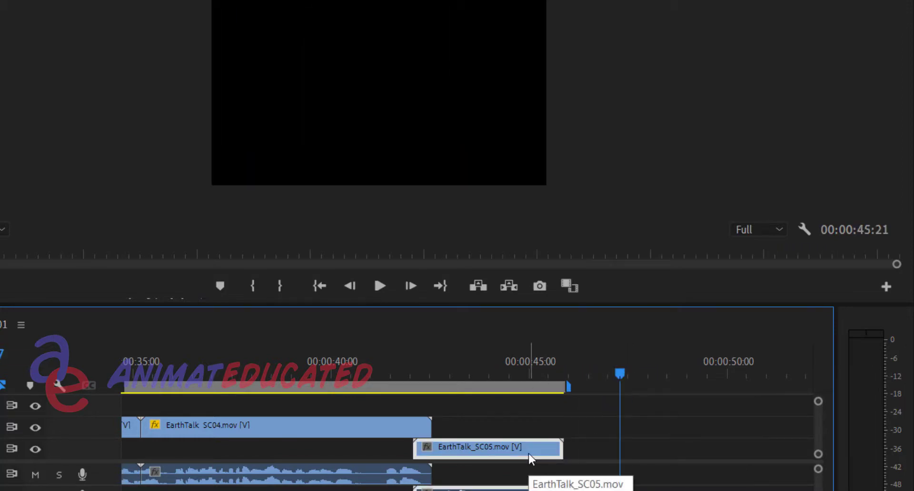
right_click(528, 453)
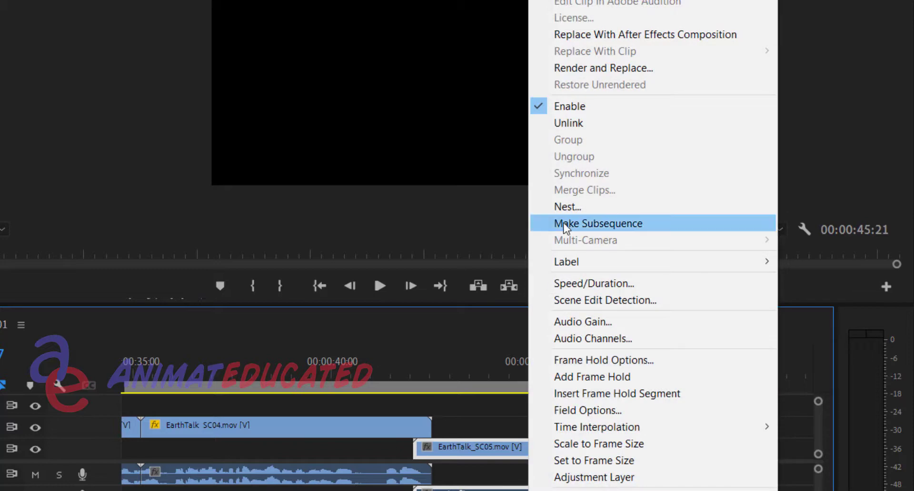
key("Escape")
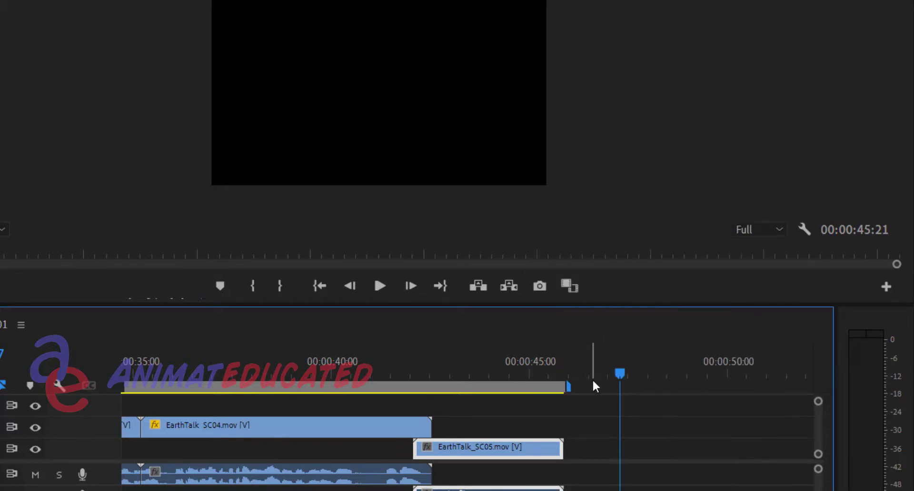
Paste a copy of EarthTalk_SC05 after the original and cue its last frame before the Happy Earthday title appears
key("ctrl+v")
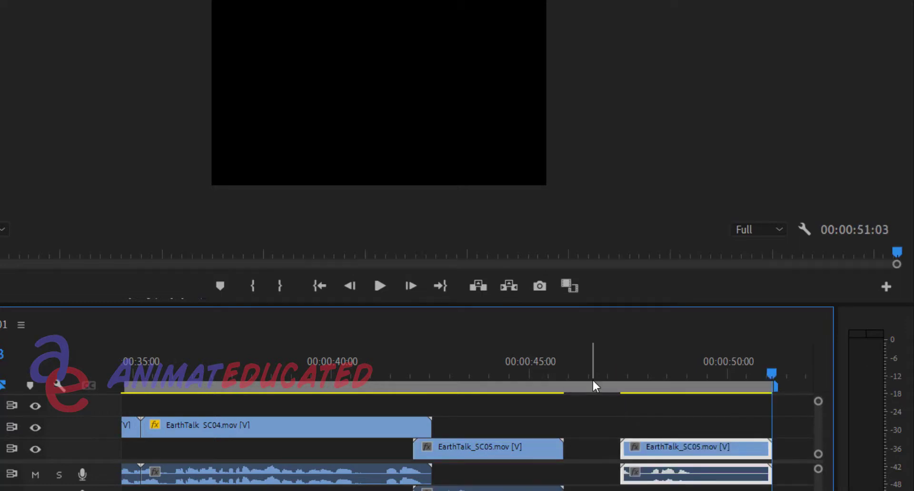
mouse_move(695, 373)
left_mouse_down()
mouse_move(661, 374)
mouse_move(679, 375)
left_mouse_up()
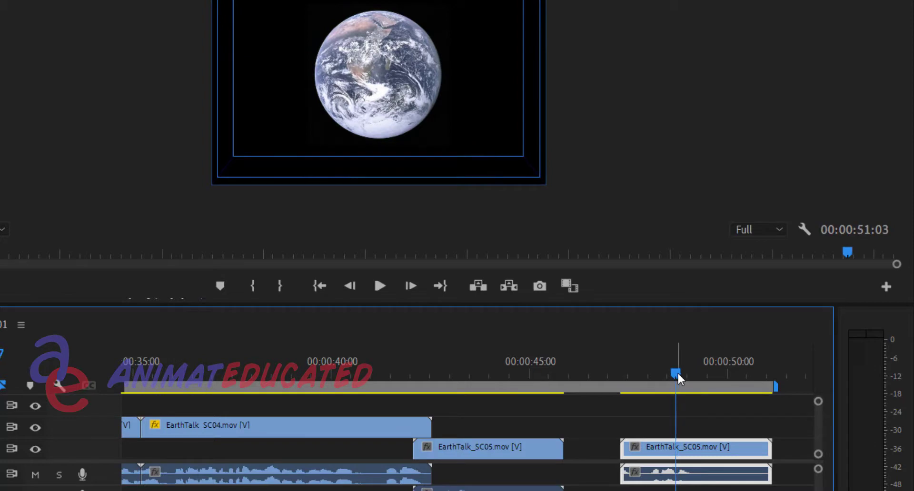
key("Left")
key("Right")
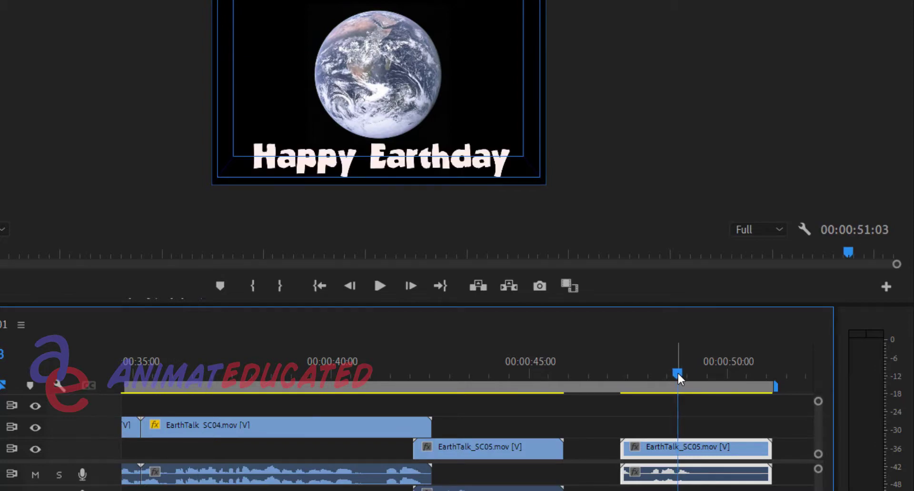
key("Left")
key("Right")
key("Left")
key("Left")
key("Left")
key("Left")
key("Left")
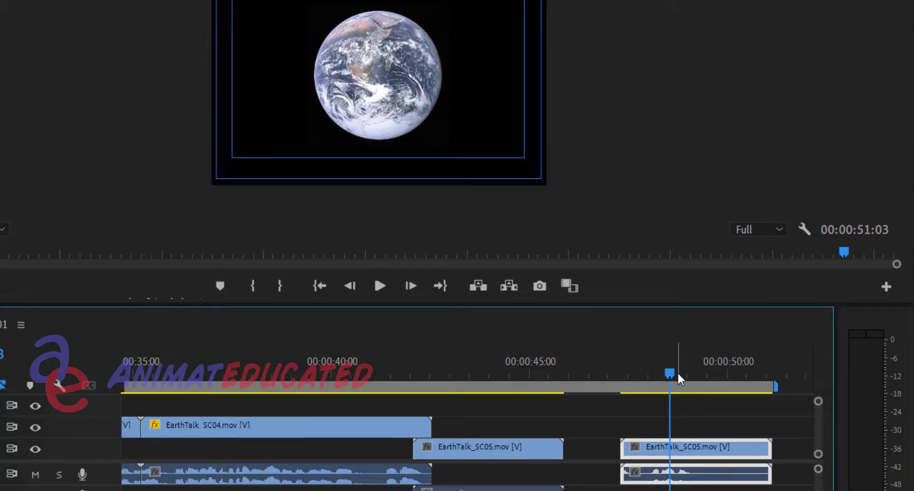
key("Right")
key("Right")
key("Right")
key("Right")
key("Right")
key("Right")
key("Right")
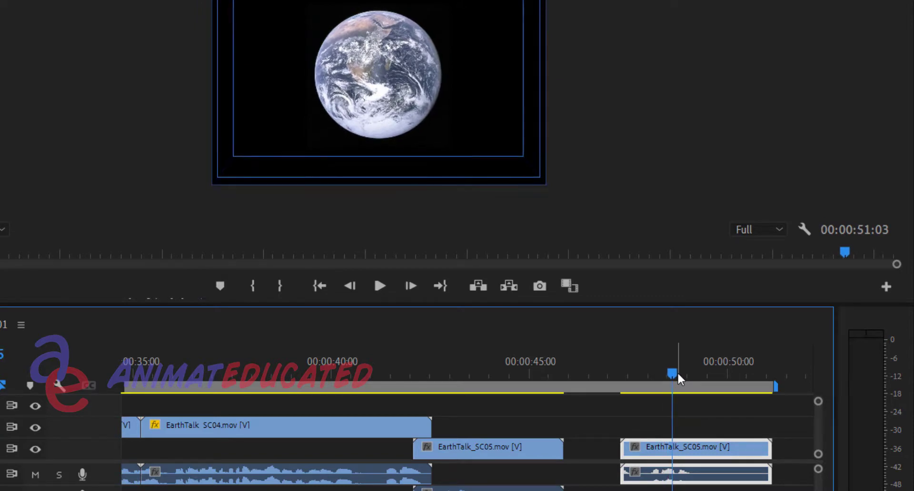
key("Left")
Apply a frame hold to the pasted copy at source timecode 00:00:01:10 without holding filters, and compare it with the original clip
right_click(677, 446)
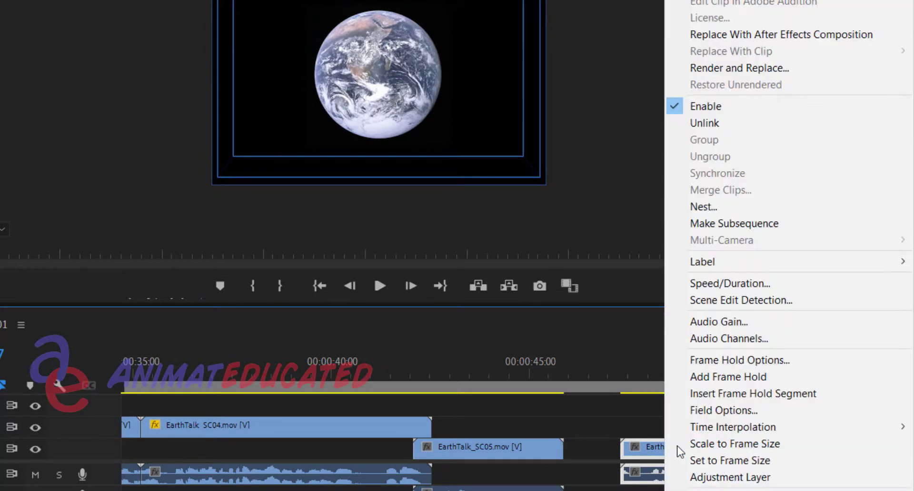
left_click(715, 362)
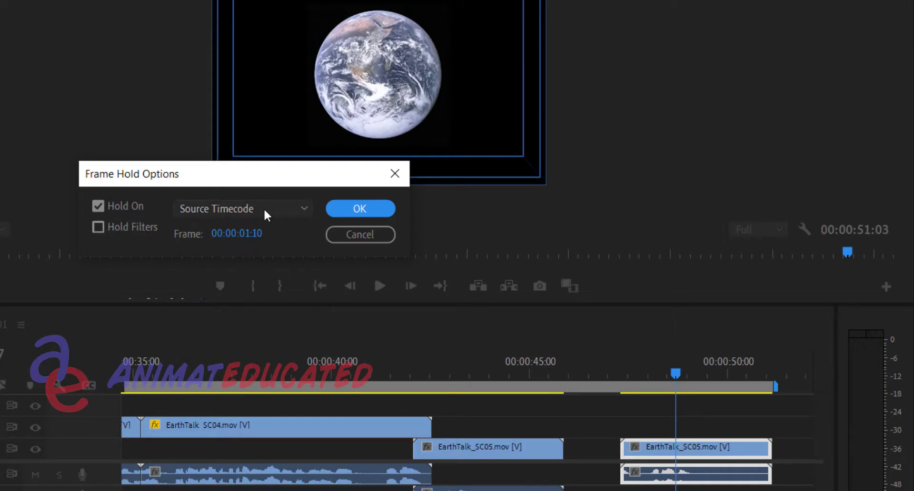
left_click(357, 207)
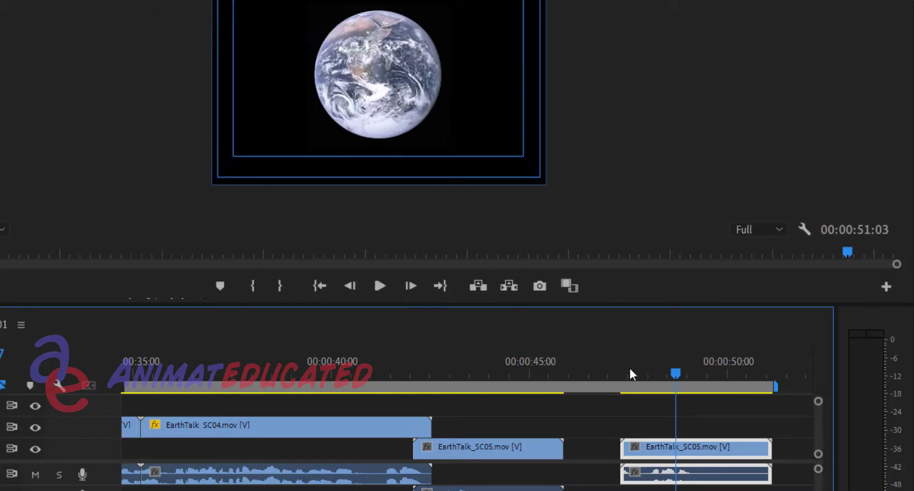
left_click(549, 369)
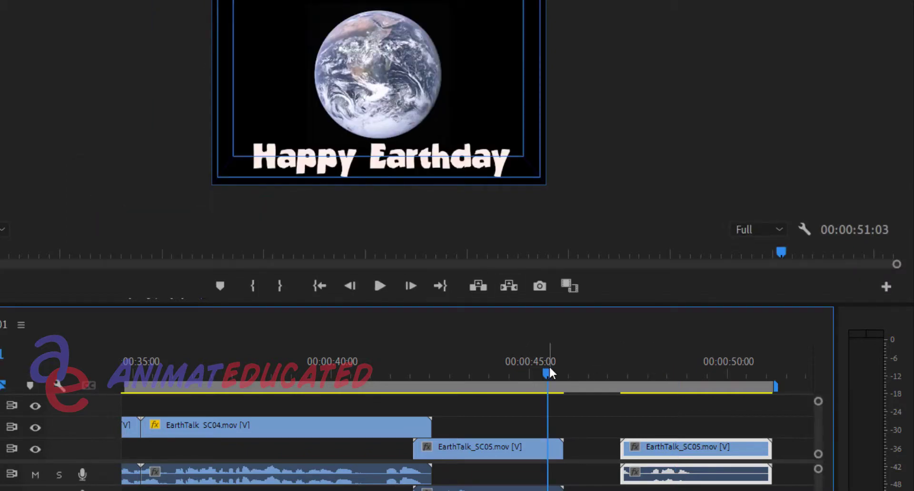
left_click(640, 368)
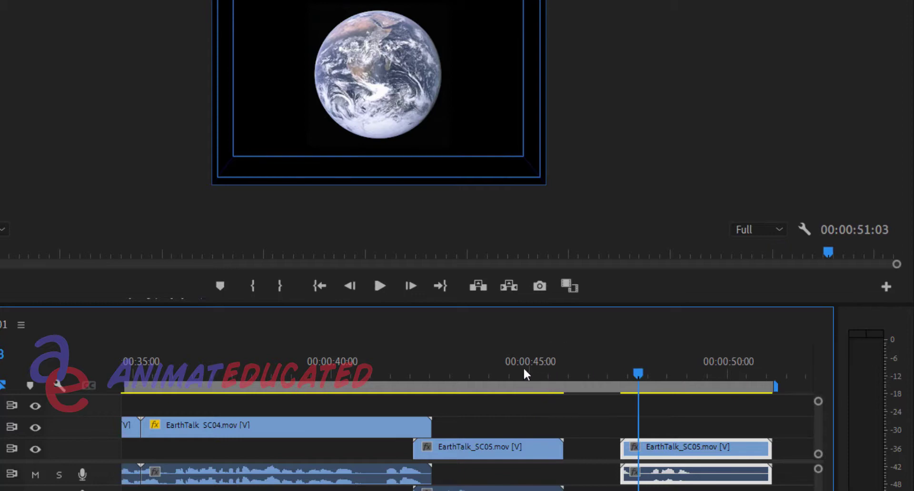
left_click(520, 372)
left_click(656, 367)
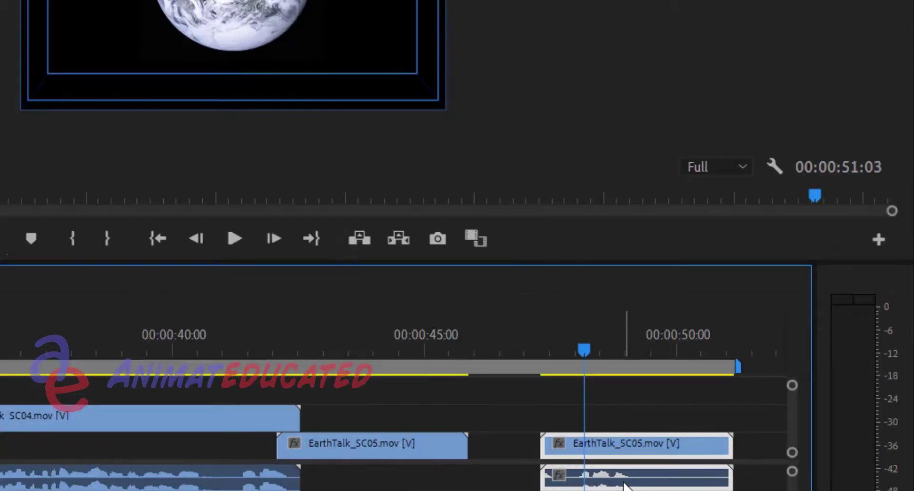
Unlink the frame-held EarthTalk_SC05 copy and delete its audio
right_click(623, 449)
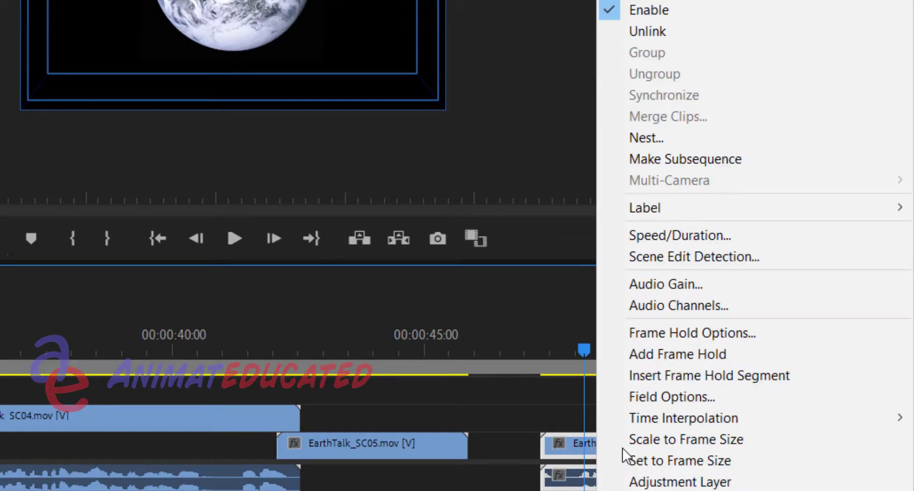
left_click(664, 33)
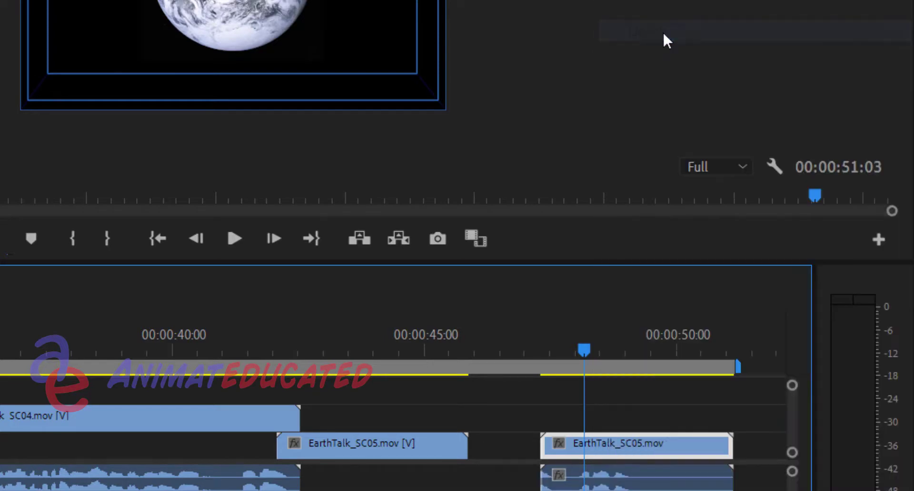
left_click(655, 482)
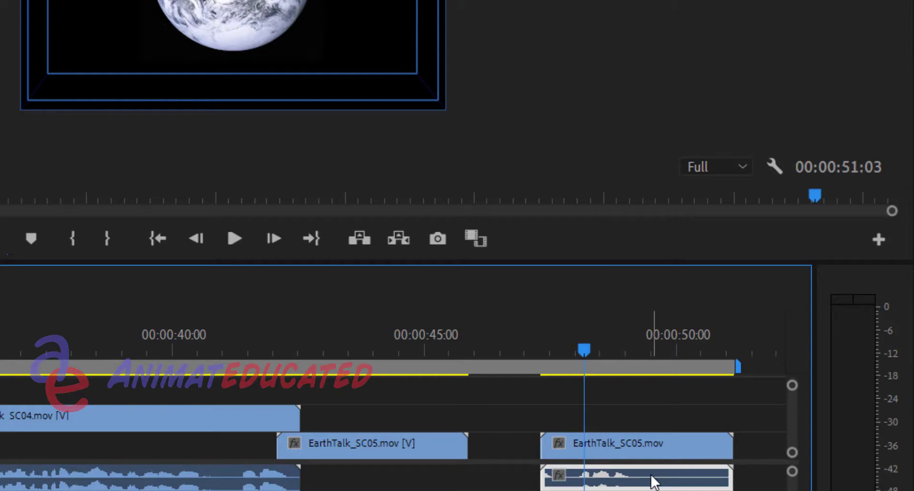
key("Delete")
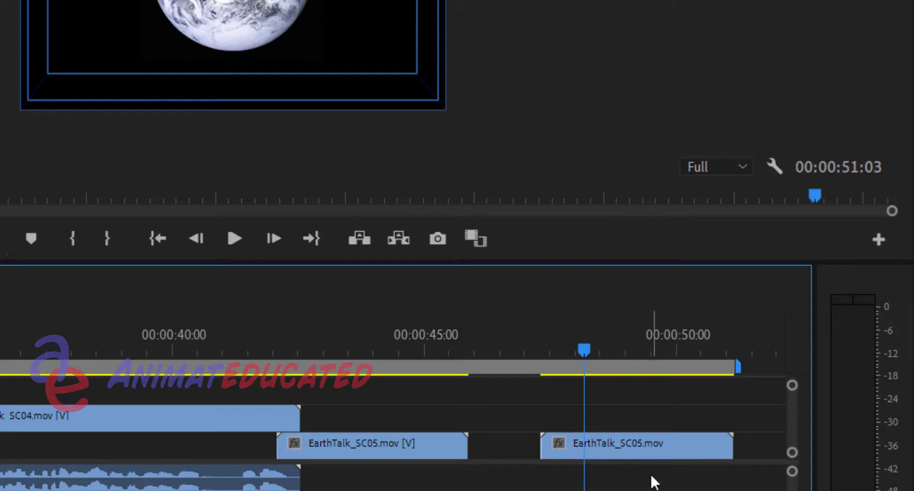
Move the frame-held clip up to V2 so it starts partway through the original EarthTalk_SC05, and check the overlap
left_click(626, 448)
left_click_drag(628, 452, 631, 434)
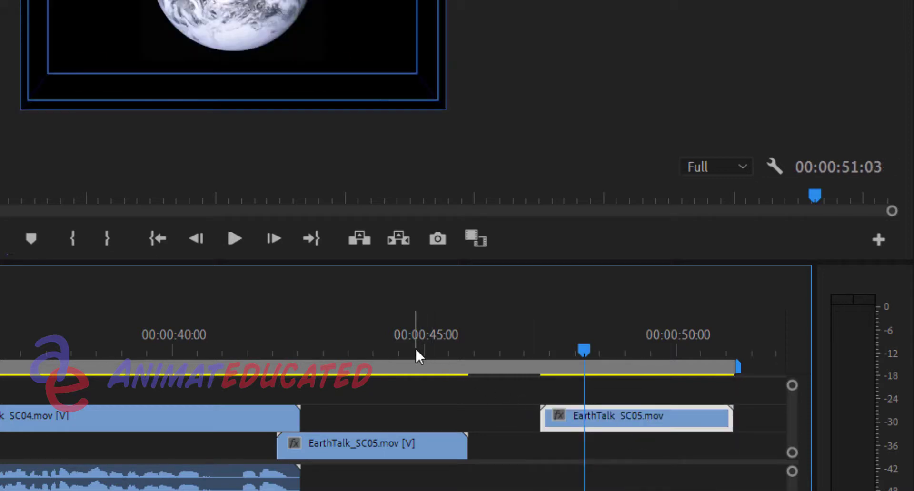
mouse_move(415, 347)
left_mouse_down()
mouse_move(390, 347)
mouse_move(442, 346)
mouse_move(349, 347)
left_mouse_up()
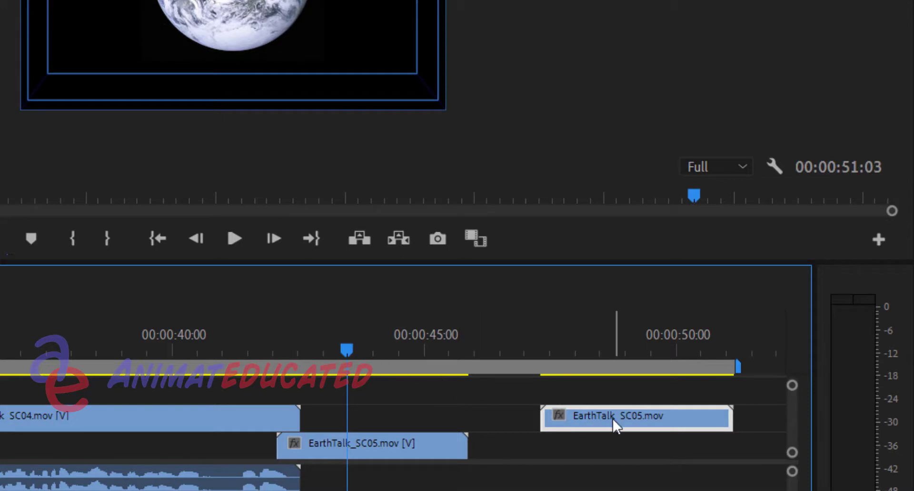
left_click_drag(614, 426, 427, 413)
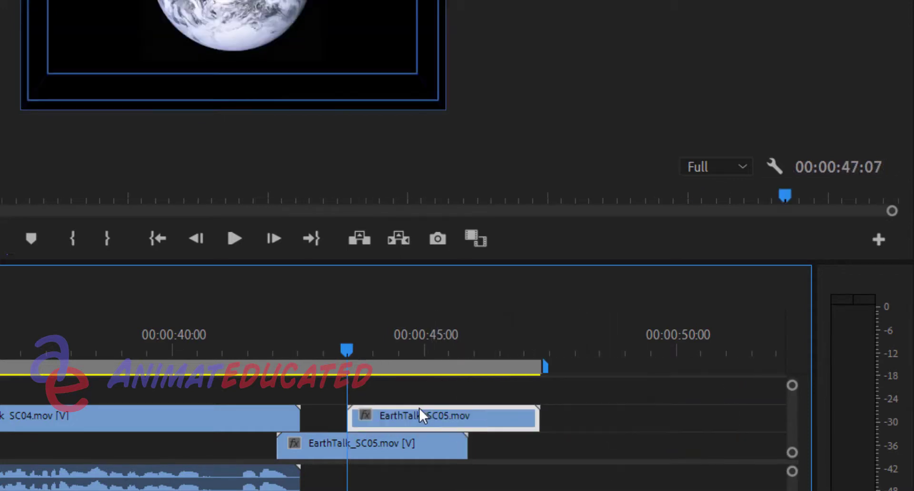
left_click(317, 351)
key("Left")
key("Left")
key("Left")
key("Left")
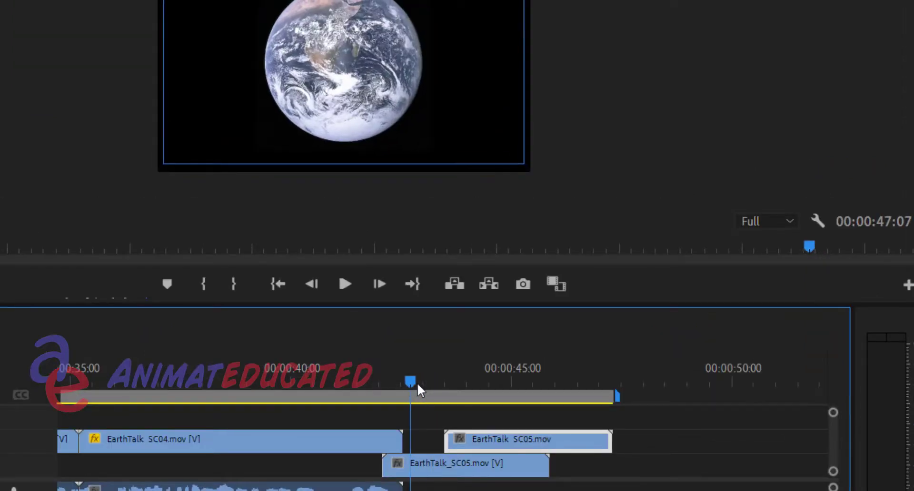
Try trimming the end of the frame-held clip to 00:00:46:12, then restore its full length
left_click_drag(417, 382, 575, 379)
left_click_drag(611, 439, 590, 437)
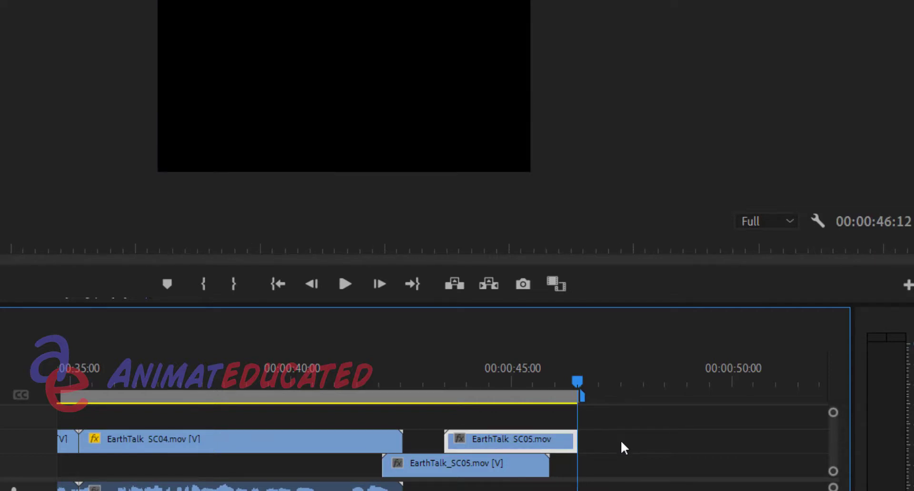
left_click_drag(586, 438, 753, 434)
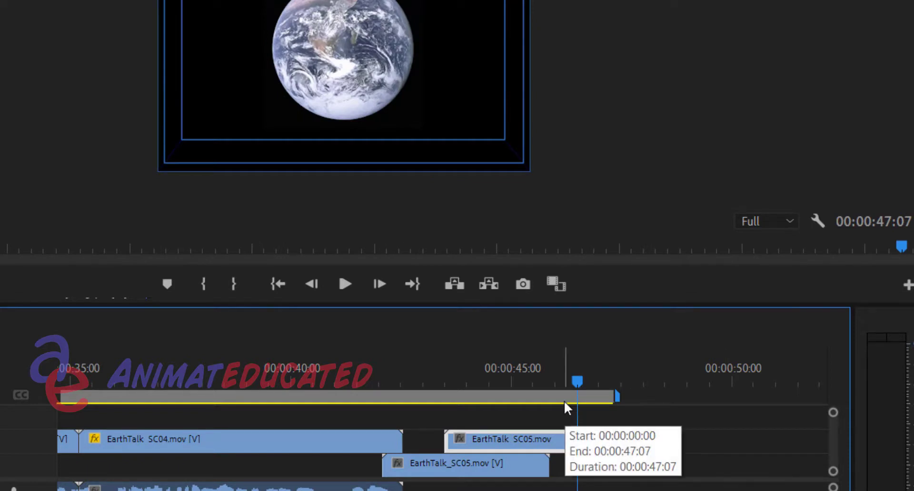
Turn on opacity animation for the frame-held clip with a 100% keyframe at 00:00:44:03
mouse_move(539, 372)
left_mouse_down()
mouse_move(419, 373)
mouse_move(541, 368)
mouse_move(430, 370)
mouse_move(534, 369)
left_mouse_up()
left_click(474, 376)
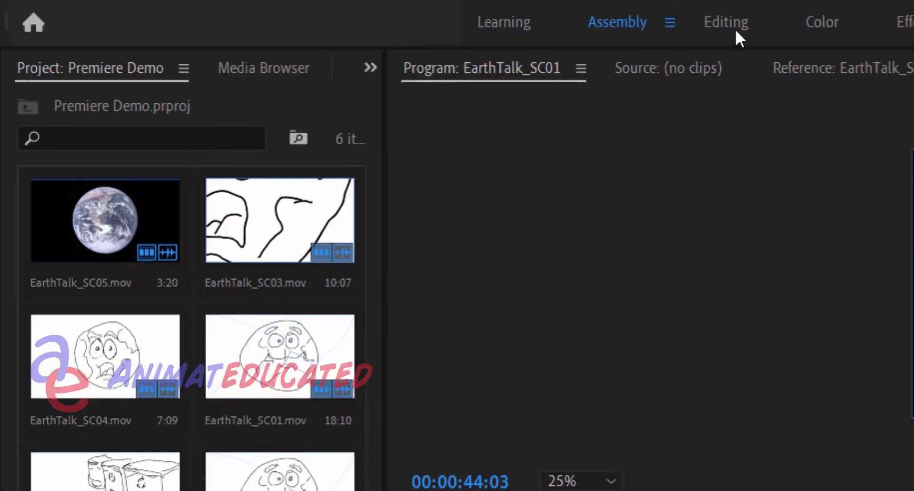
left_click(736, 30)
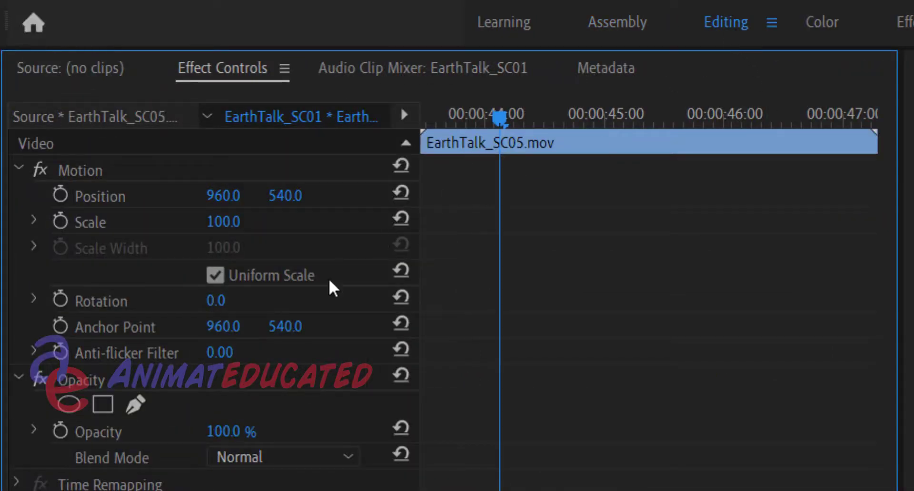
left_click(61, 431)
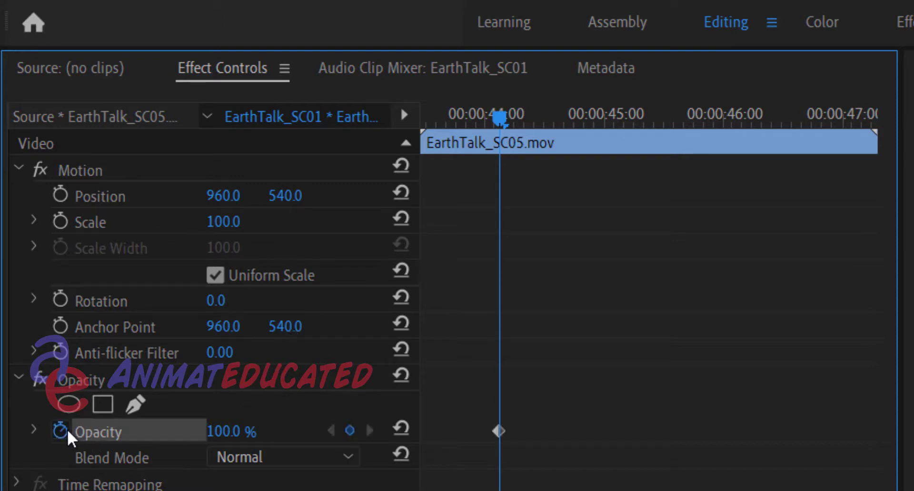
left_click(507, 115)
left_click_drag(508, 115, 505, 115)
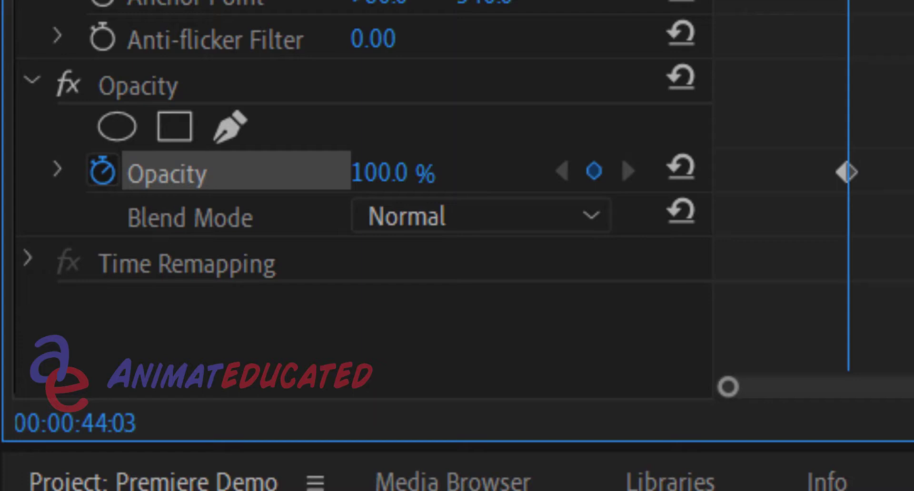
Add a second opacity keyframe to the frame-held clip at 00:00:45:03 and lower its value to fade the clip out
key("Right")
key("Right")
key("Right")
key("Right")
key("Right")
key("Right")
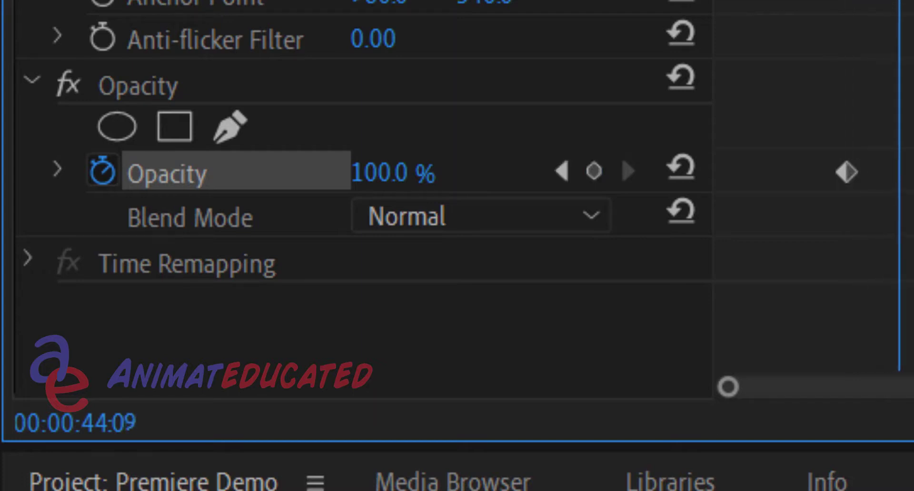
key("Right")
key("Right")
key("Right")
key("Right")
key("Right")
key("Right")
key("Right")
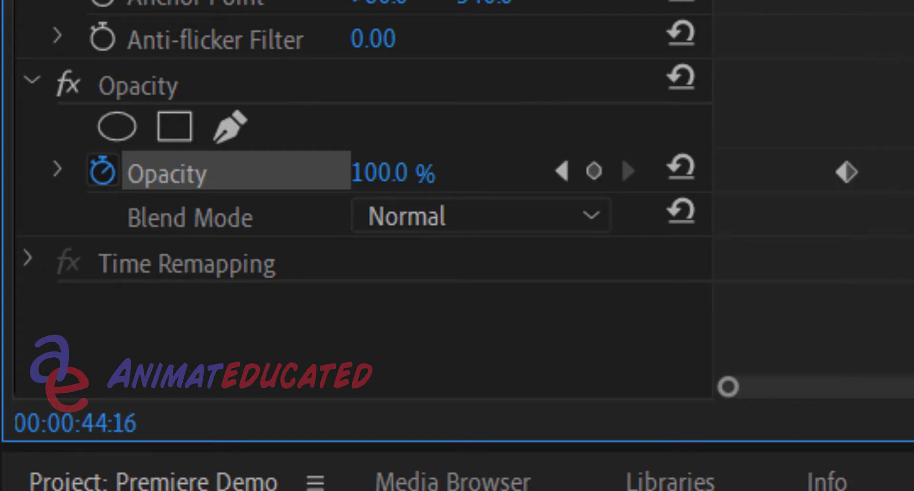
key("Right")
key("Right")
key("Right")
key("Right")
key("Right")
key("Right")
key("Right")
key("Right")
key("Right")
key("Right")
key("Left")
key("Right")
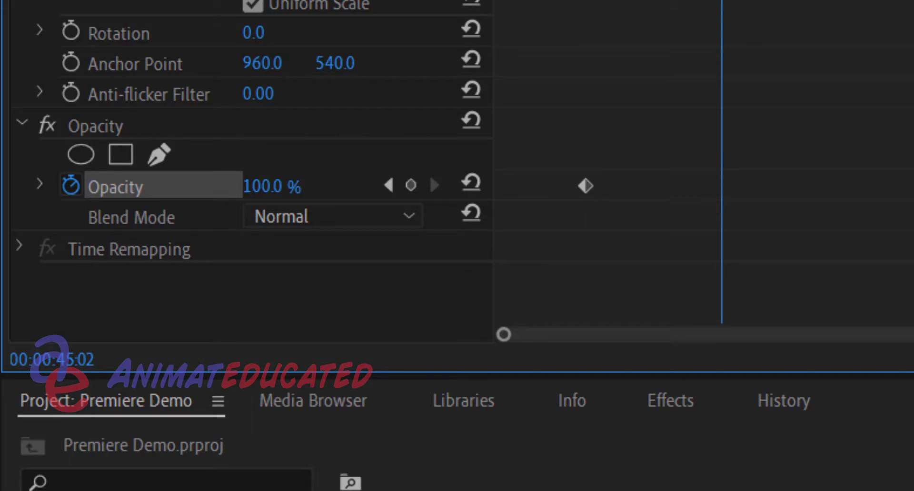
left_click_drag(722, 0, 728, 0)
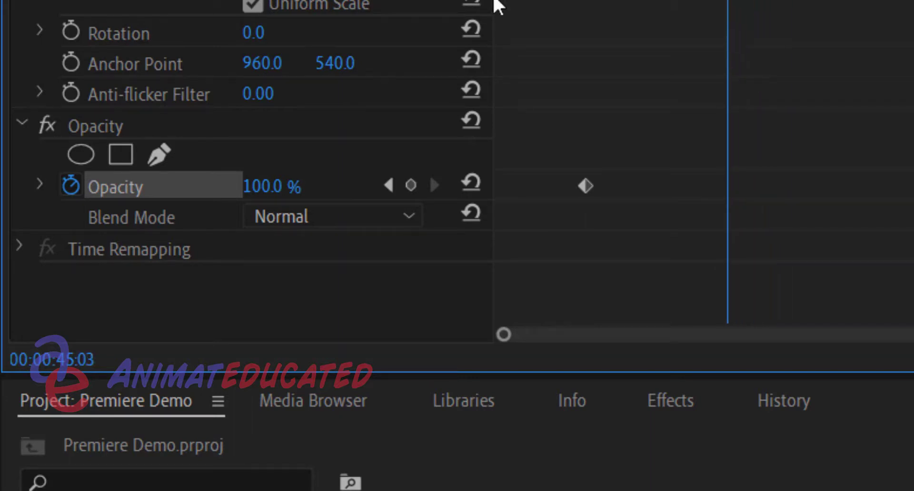
left_click(412, 185)
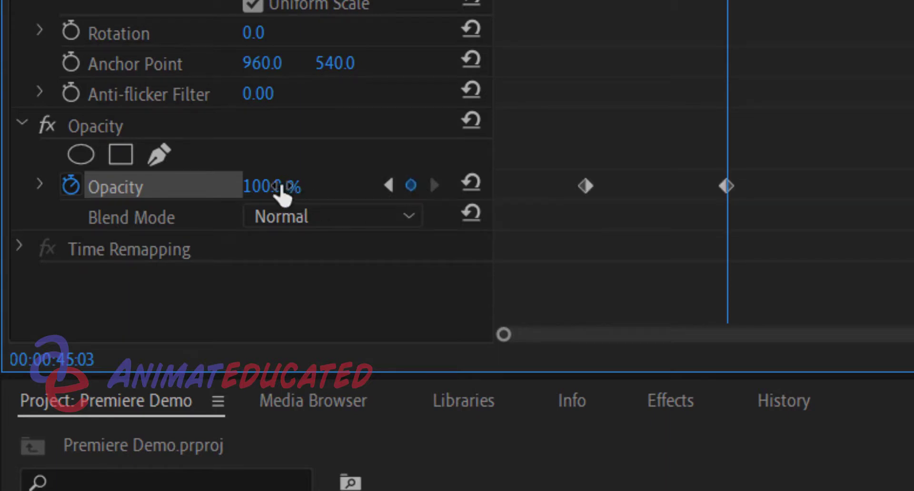
left_click_drag(280, 187, 232, 186)
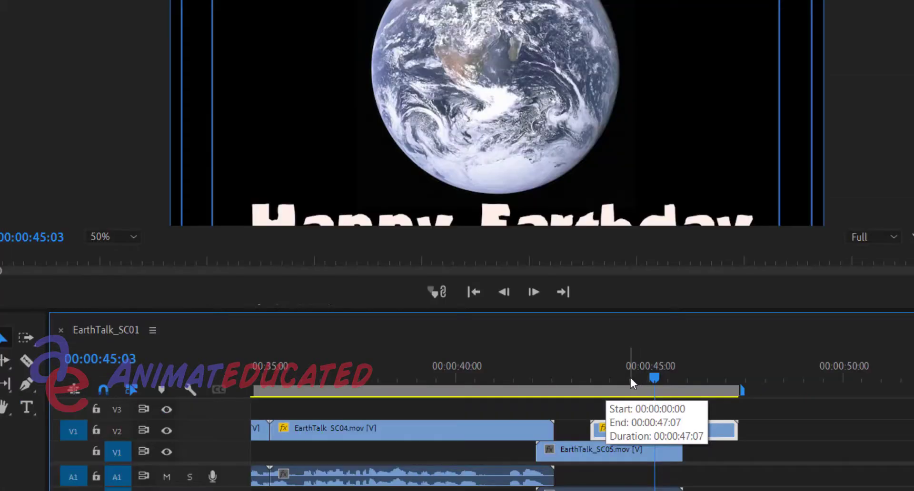
Play back the ending from EarthTalk_SC04 through the frame-held clip to review the fade
left_click_drag(630, 379, 530, 384)
left_click(505, 298)
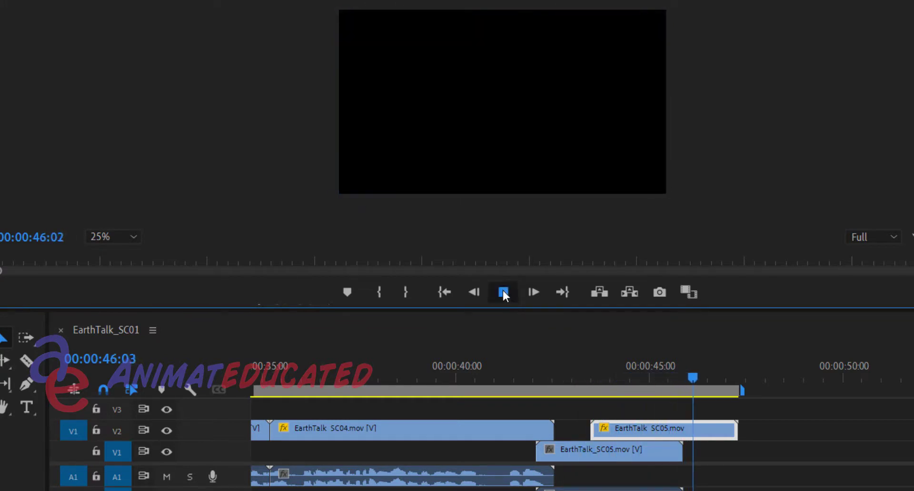
left_click(503, 292)
Trim the end of the original EarthTalk_SC05 clip on V1 to 00:00:43:23
left_click_drag(630, 376, 609, 377)
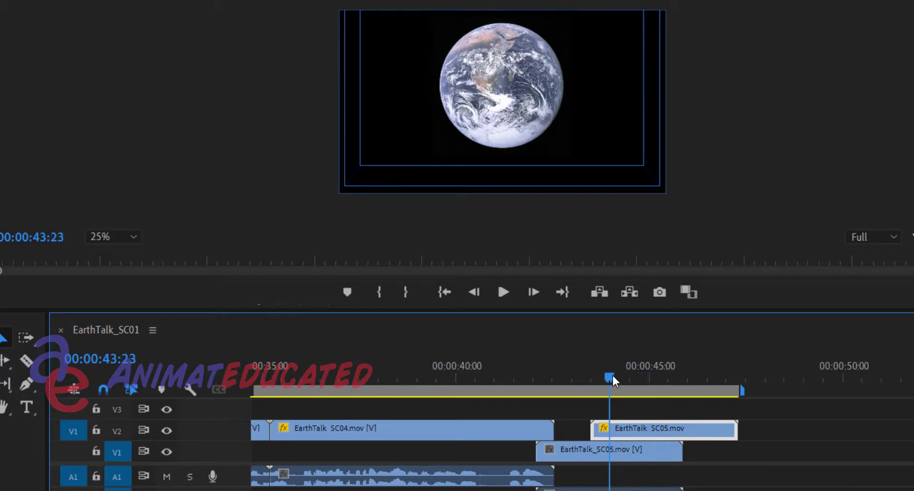
left_click_drag(677, 453, 609, 452)
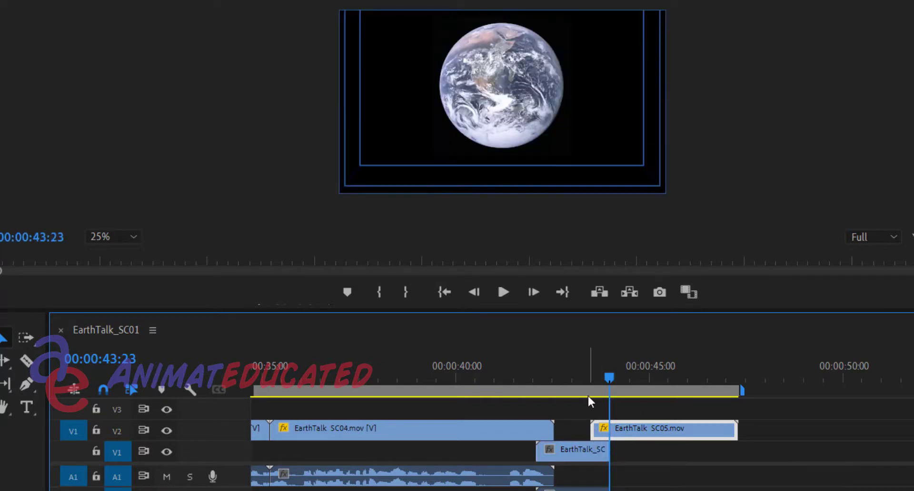
left_click(566, 372)
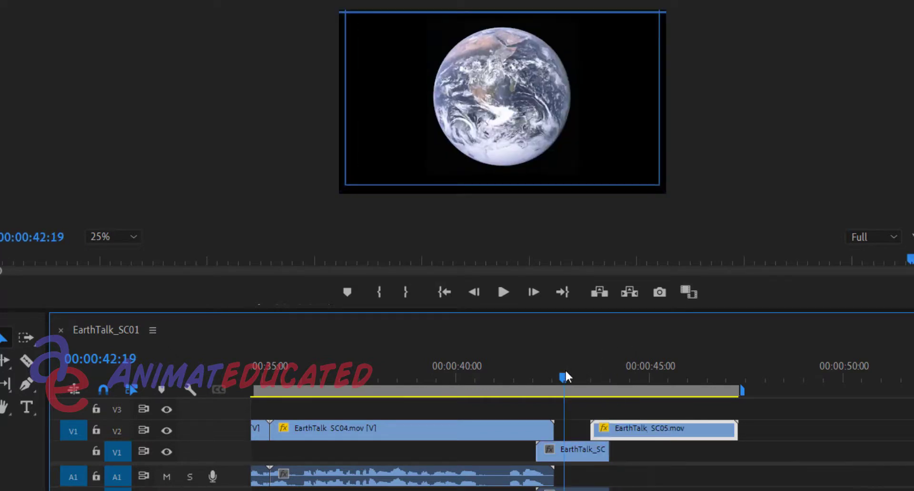
Play back the closing fade and trim the end of the frame-held EarthTalk_SC05 clip on V2 to 00:00:45:21
key("space")
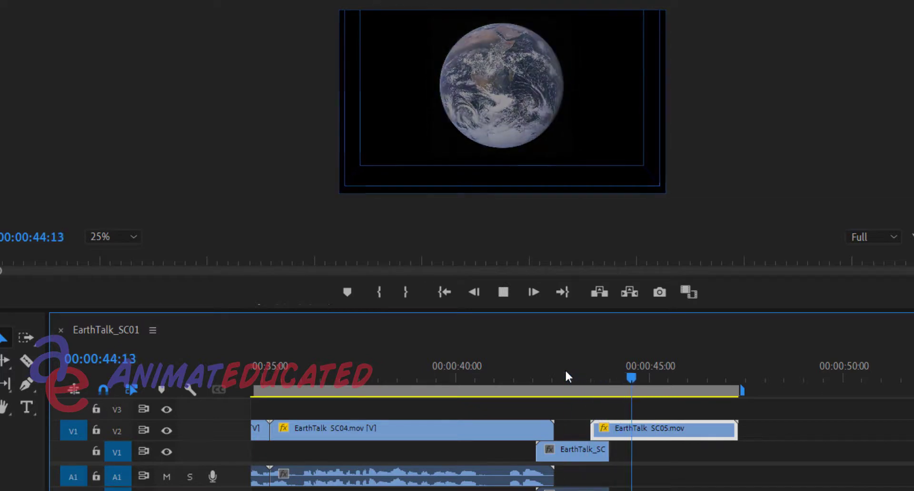
key("space")
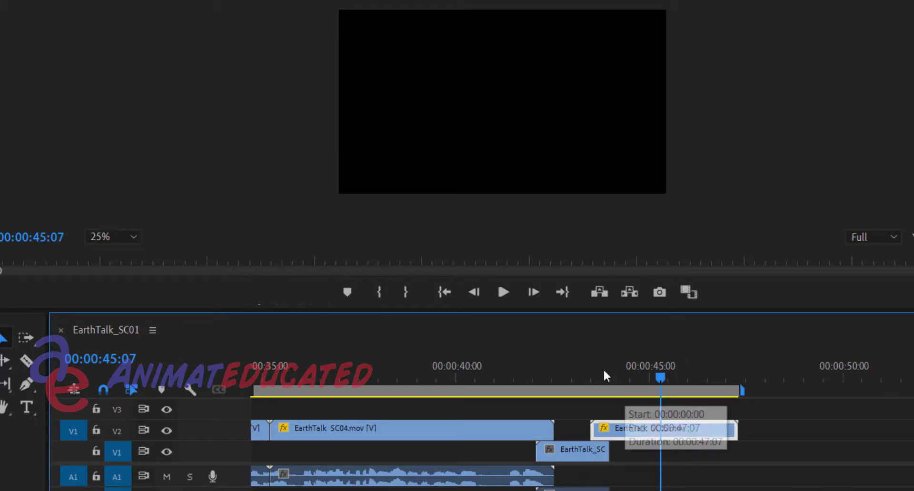
left_click_drag(580, 428, 522, 428)
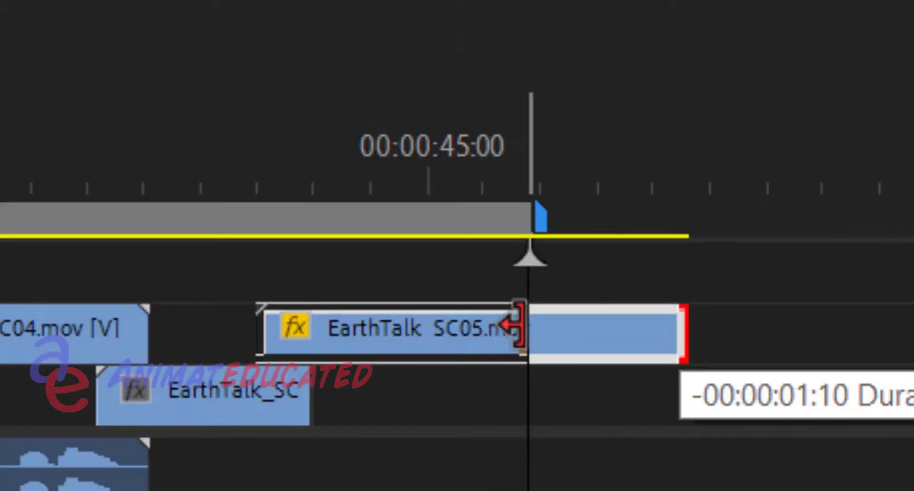
left_click_drag(519, 328, 519, 328)
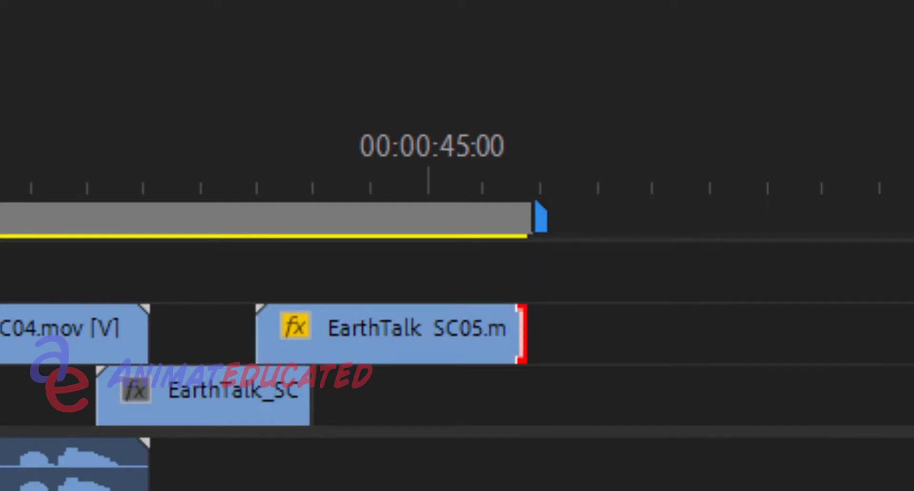
Examine the trimmed end of the frame-held EarthTalk_SC05 clip on V2 around the end of the sequence
scroll(458, 333, "left", 10)
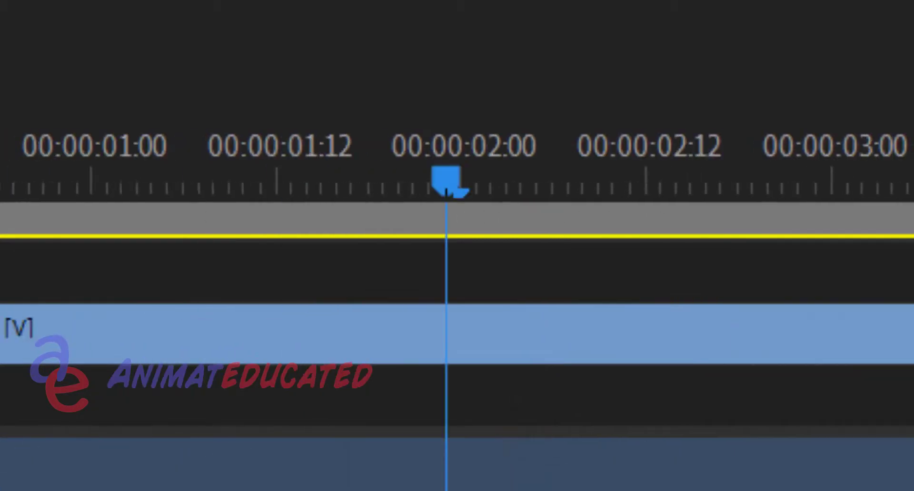
key("equal")
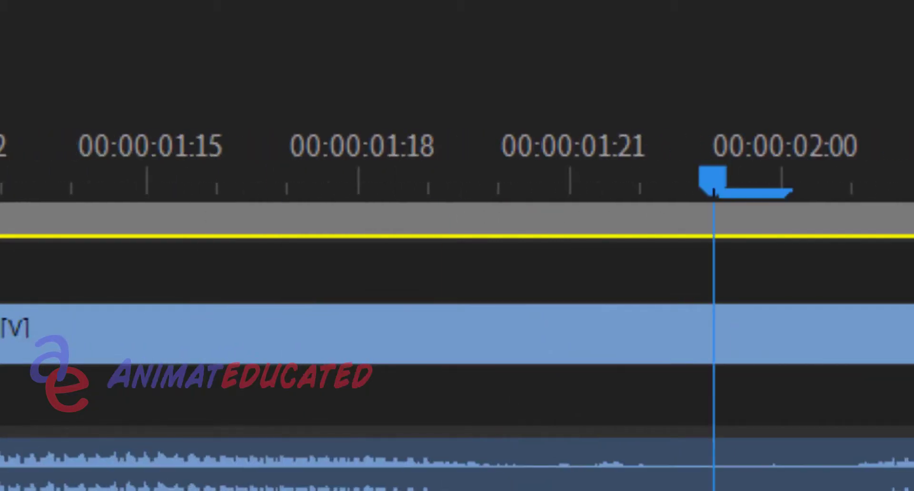
scroll(457, 334, "right", 20)
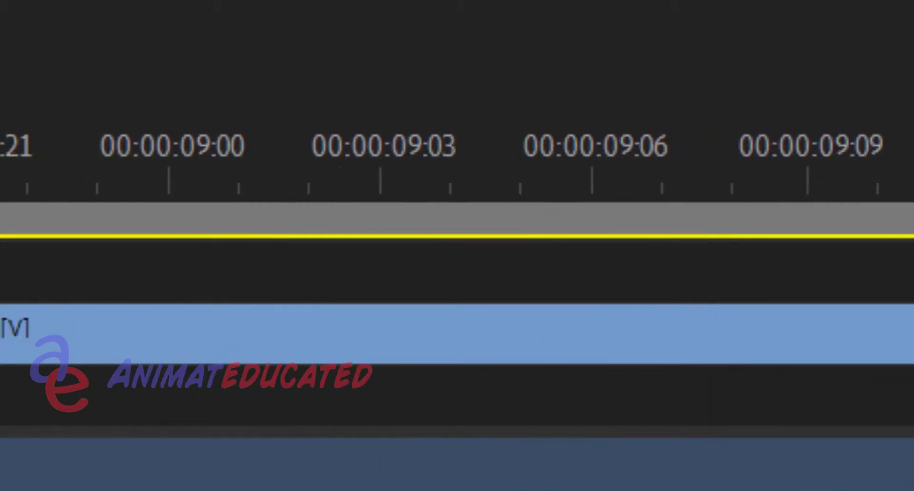
scroll(458, 333, "left", 3)
scroll(457, 333, "left", 8)
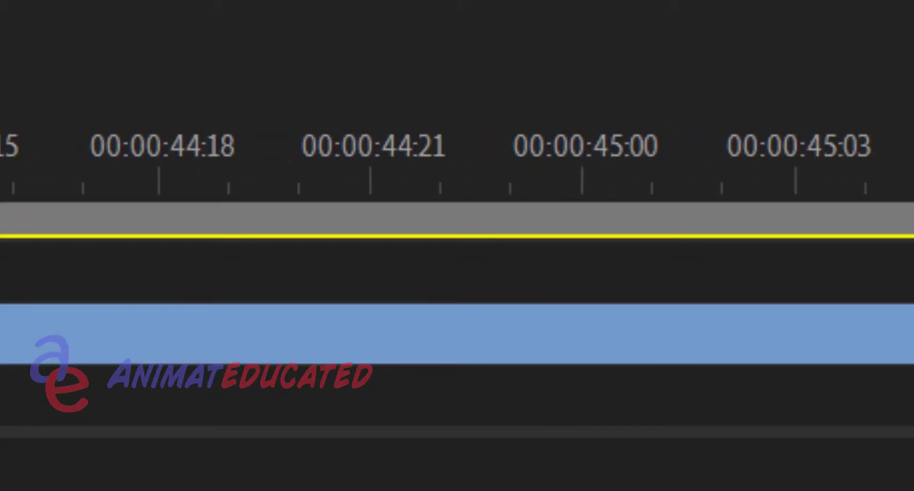
scroll(457, 334, "right", 2)
scroll(457, 333, "left", 2)
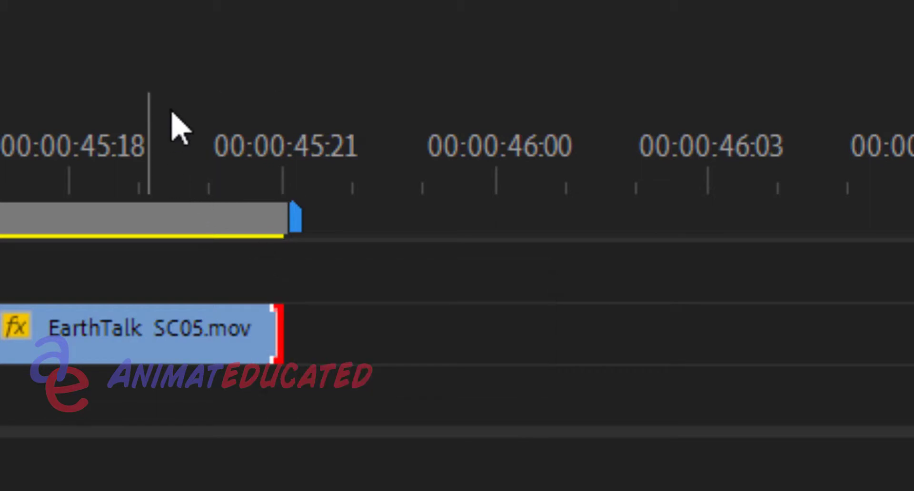
left_click_drag(89, 139, 290, 163)
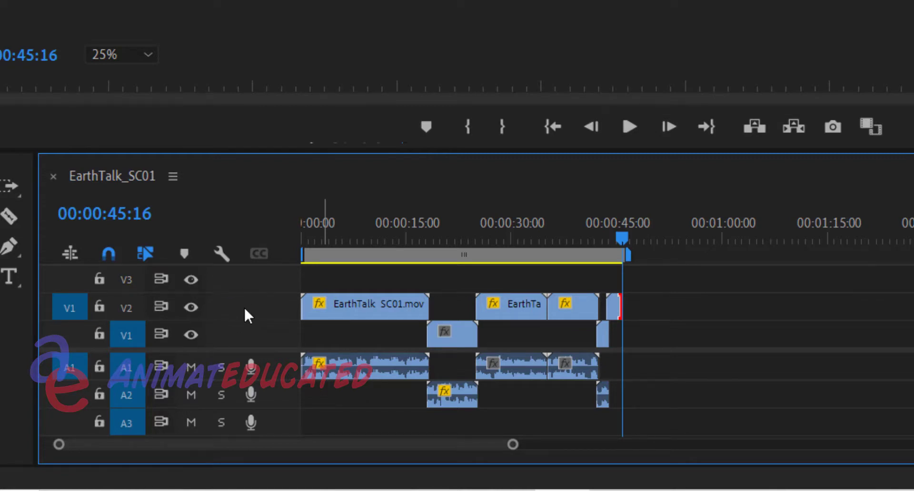
Add video tracks V4 and V5 to the sequence and reduce the height of the video tracks
right_click(245, 309)
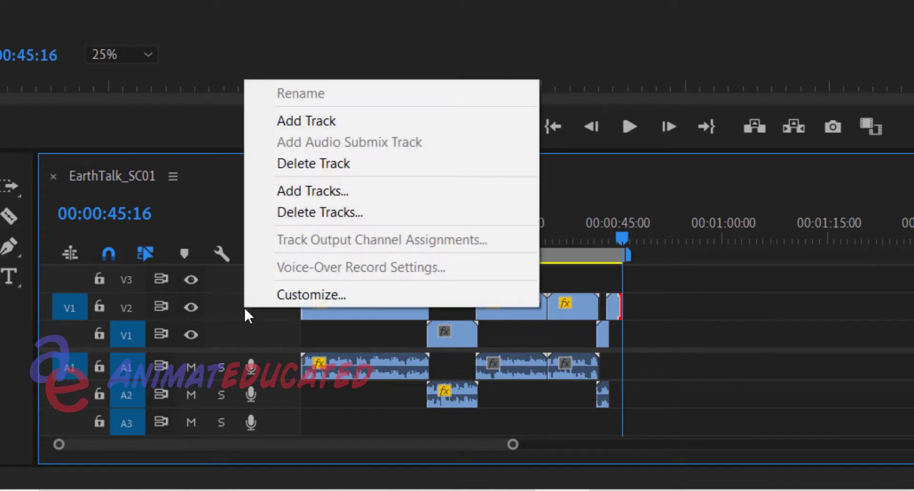
left_click(308, 123)
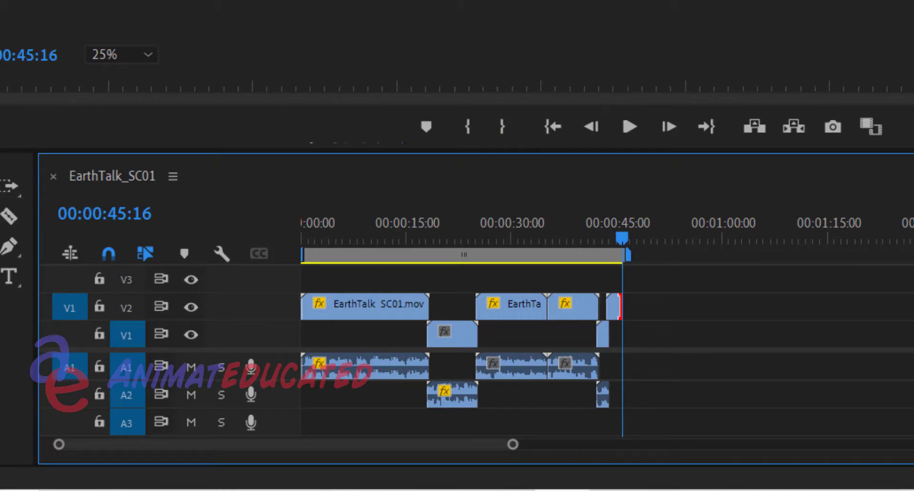
key("ctrl+equal")
key("ctrl+equal")
key("ctrl+equal")
key("ctrl+minus")
key("ctrl+minus")
key("ctrl+minus")
key("ctrl+minus")
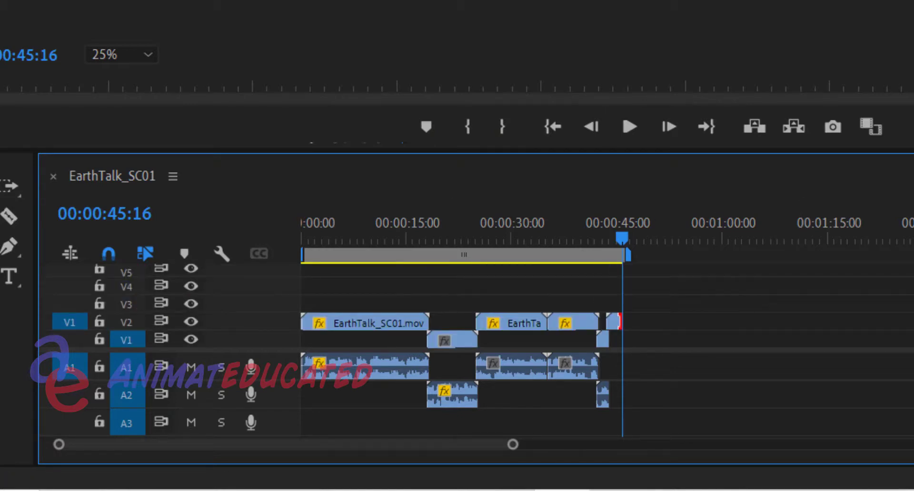
Delete the extra video tracks V5 and V4 from the sequence
right_click(237, 312)
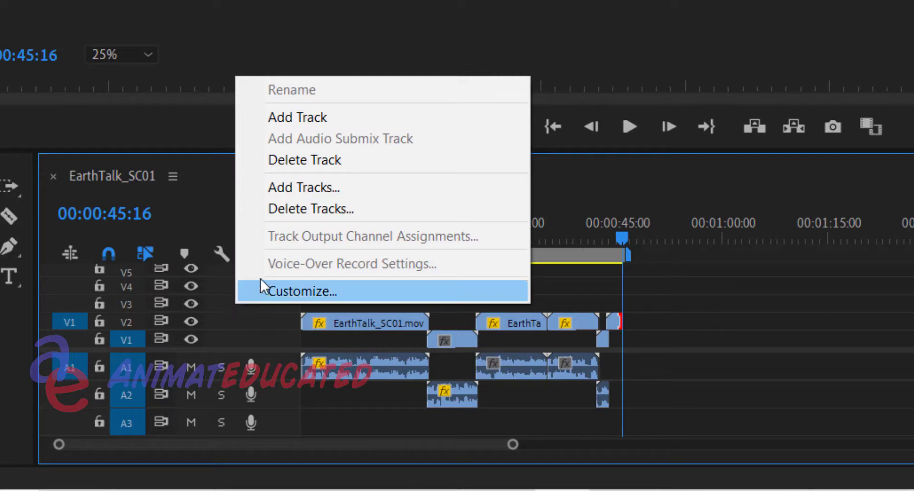
left_click(298, 160)
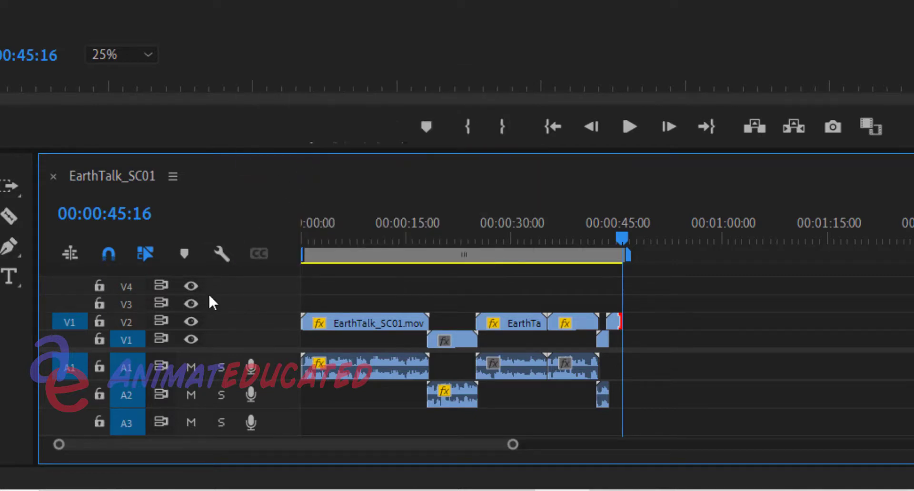
right_click(233, 302)
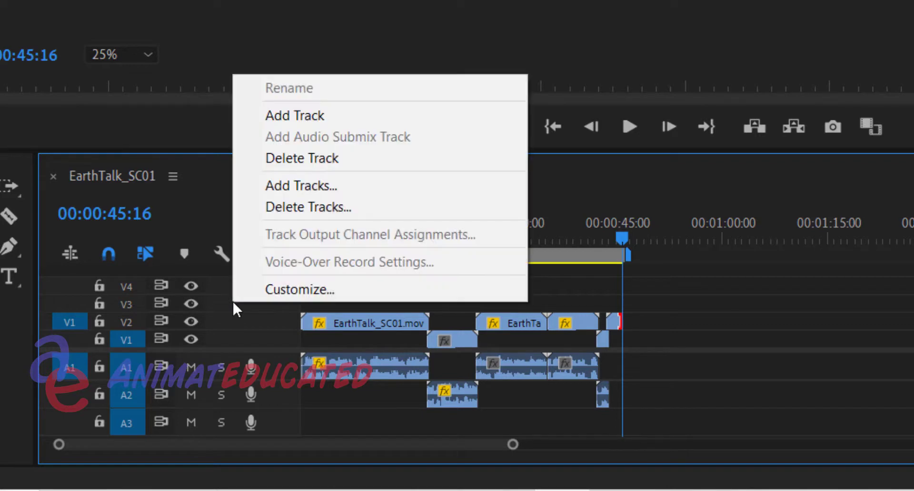
left_click(288, 162)
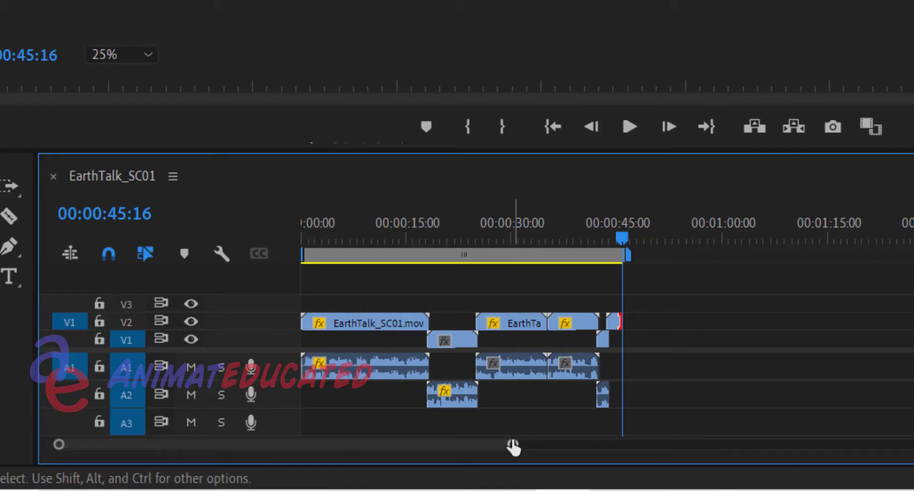
Try adding an audio track to the sequence and undo the addition
left_click_drag(512, 449, 464, 454)
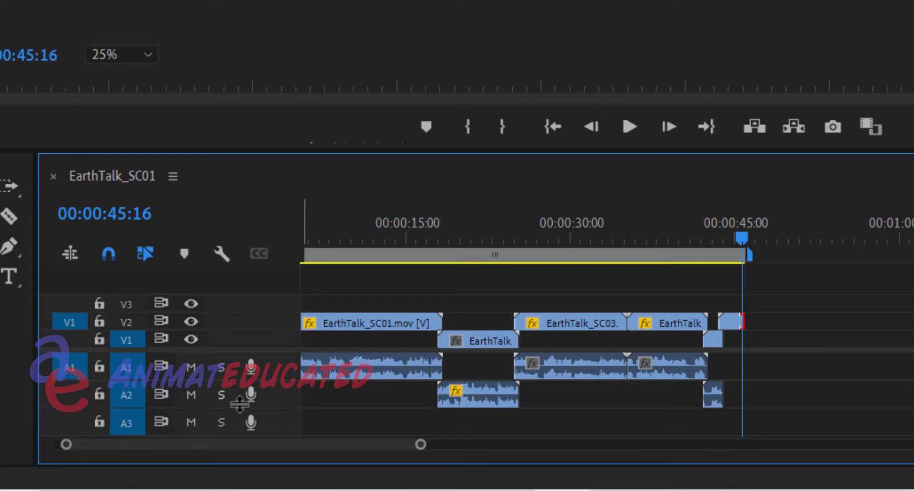
right_click(271, 393)
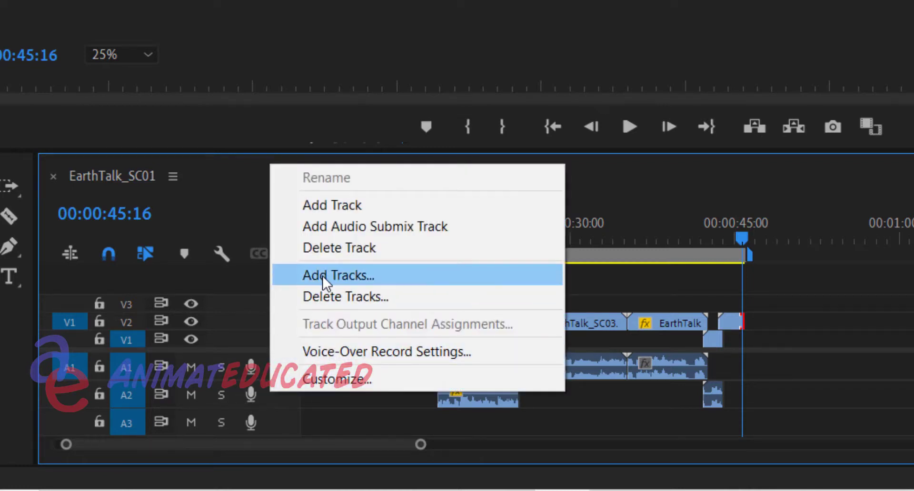
left_click(330, 210)
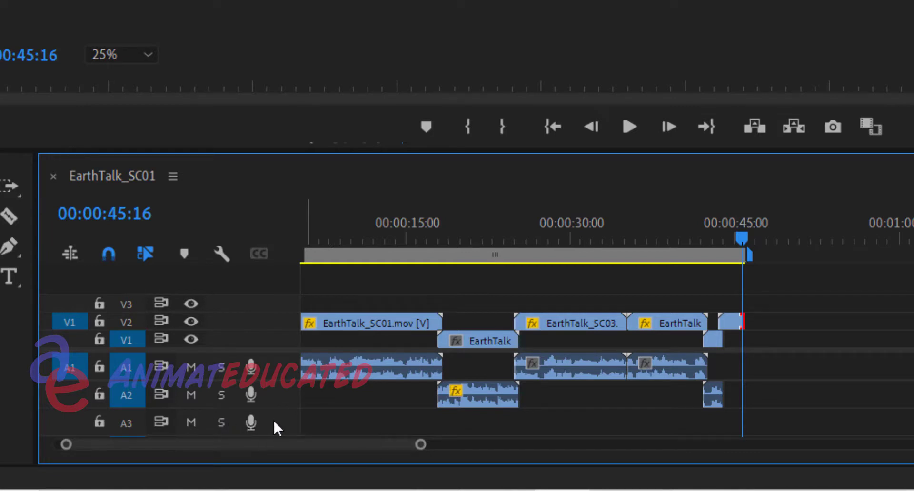
key("ctrl+z")
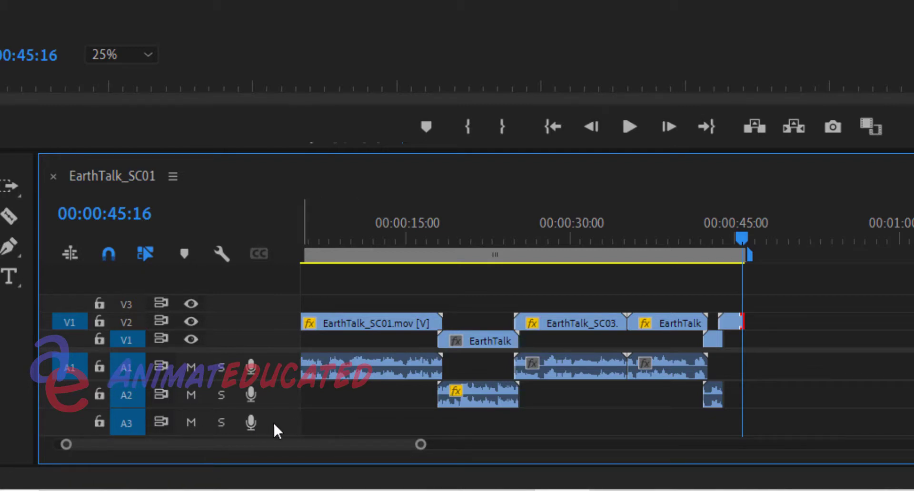
Mute audio track A3 and turn on track targeting for V2
left_click(191, 423)
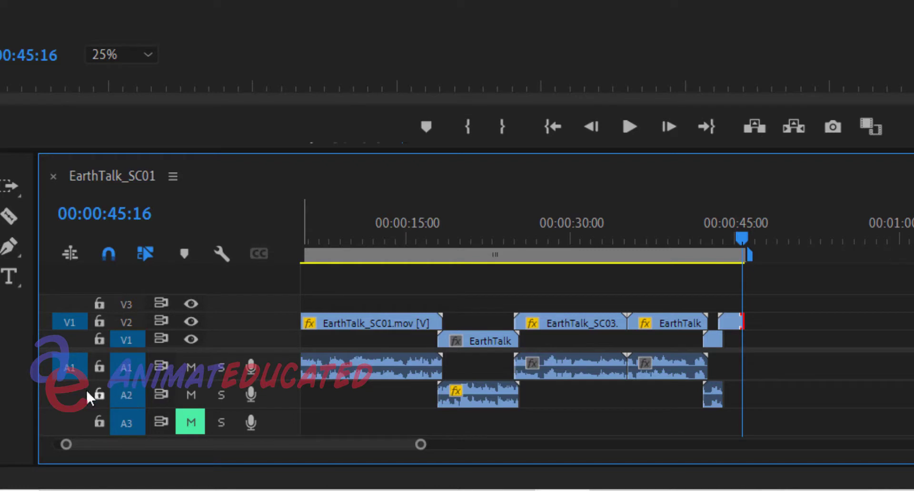
left_click(122, 321)
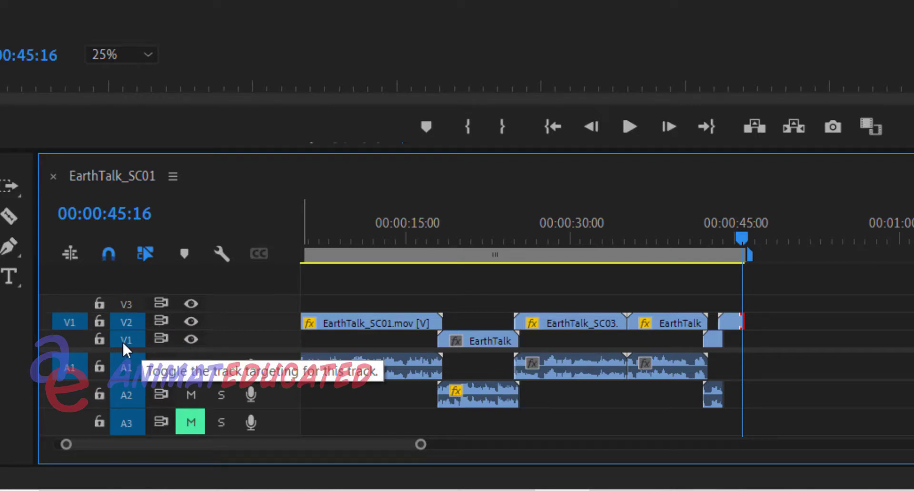
Move the playhead to 00:00:11:22 and open the media export settings for the EarthTalk_SC01 sequence
left_click_drag(377, 239, 252, 253)
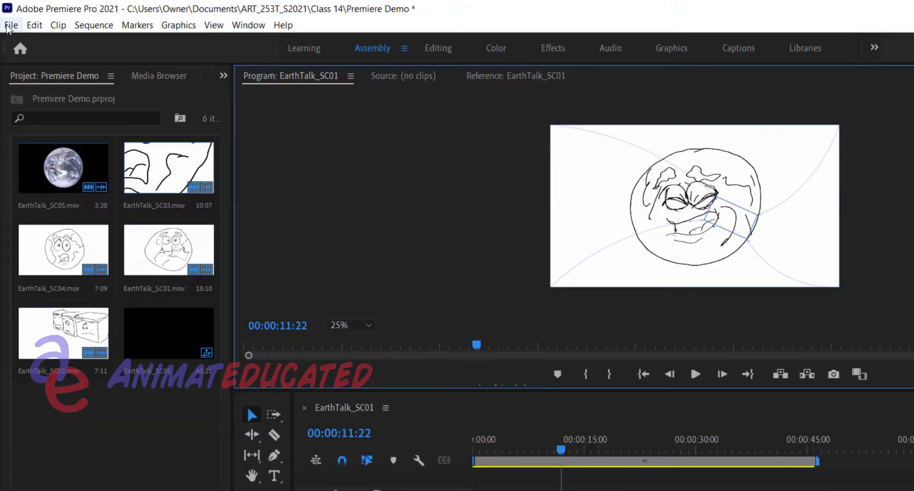
left_click(10, 27)
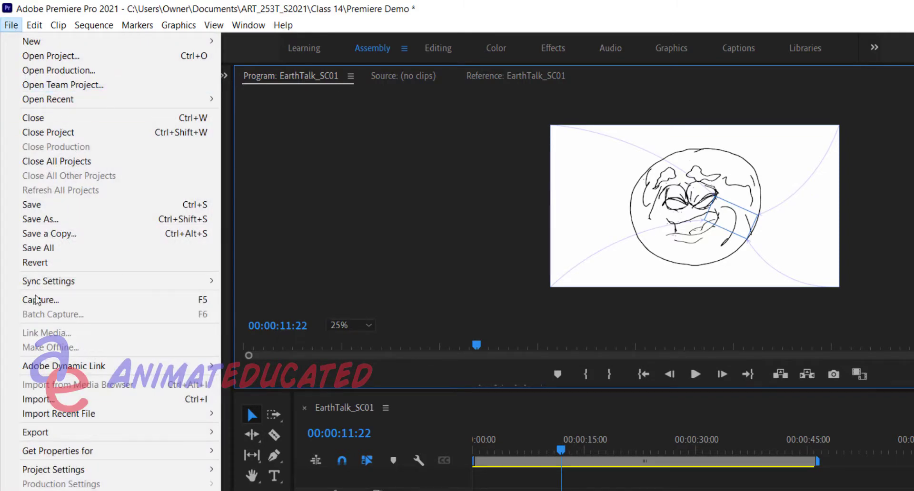
mouse_move(46, 435)
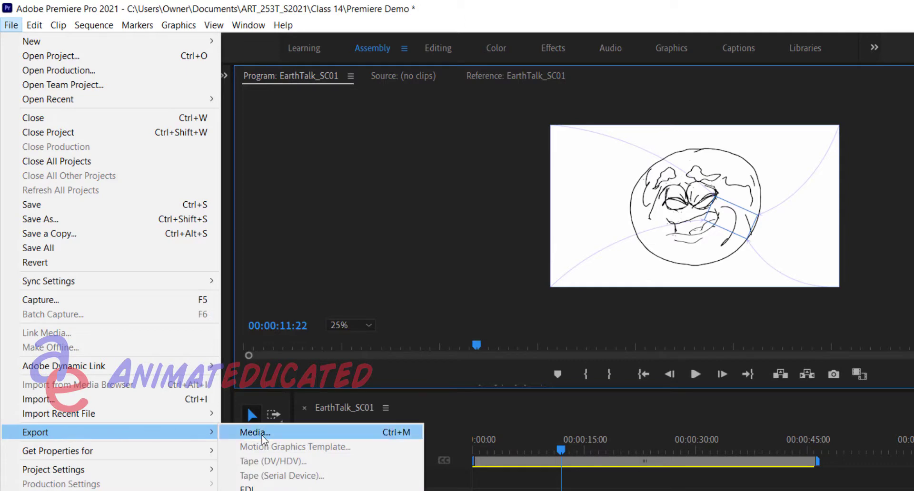
left_click(339, 431)
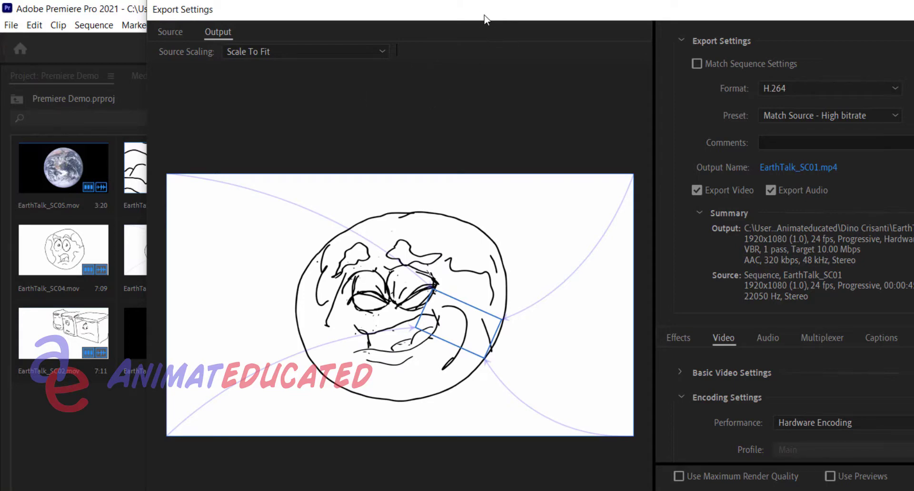
mouse_move(485, 19)
left_mouse_down()
mouse_move(485, 77)
mouse_move(491, 30)
left_mouse_up()
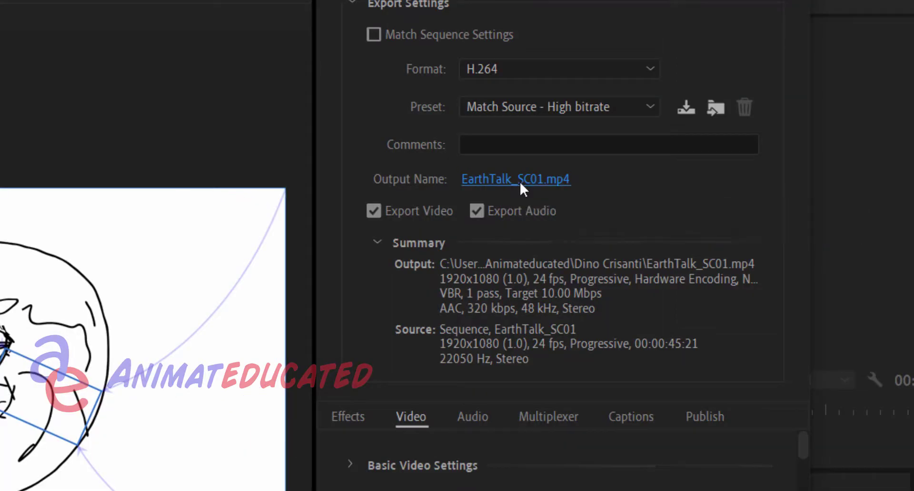
Choose the EarthDay2021 folder inside Documents > Animateducated as the save location for the exported video
left_click(520, 180)
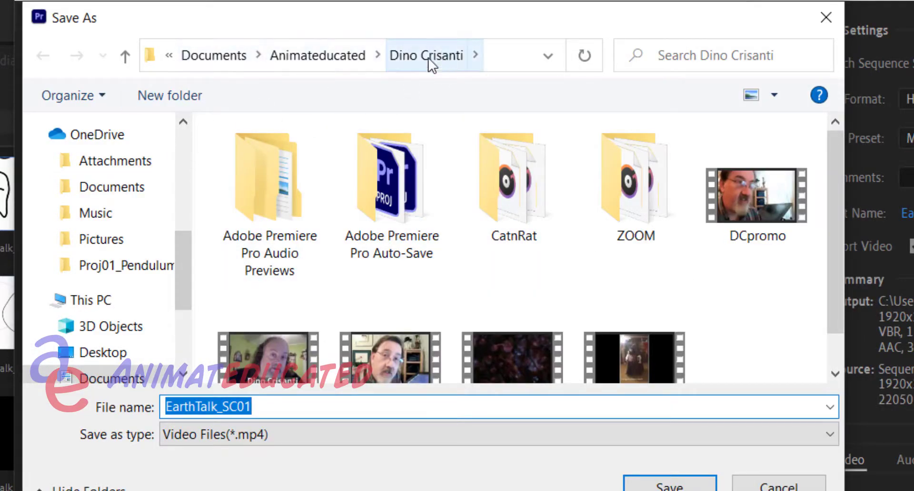
left_click(331, 59)
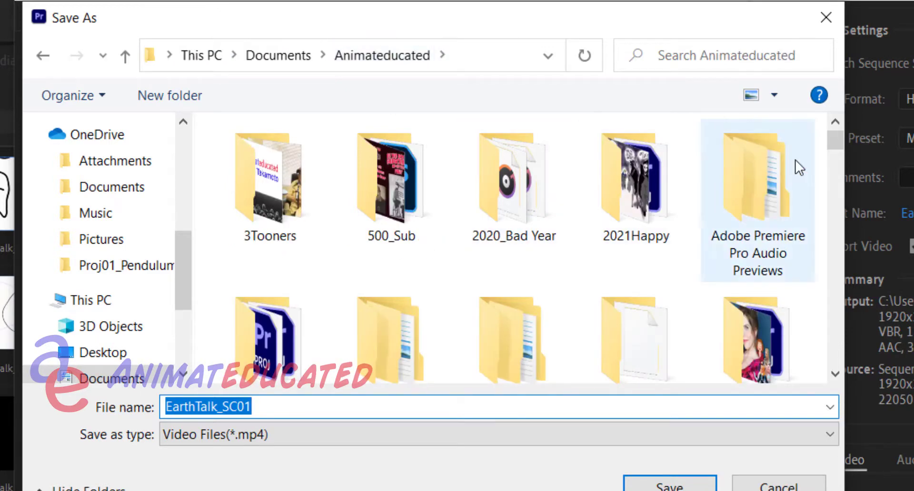
left_click_drag(828, 141, 833, 213)
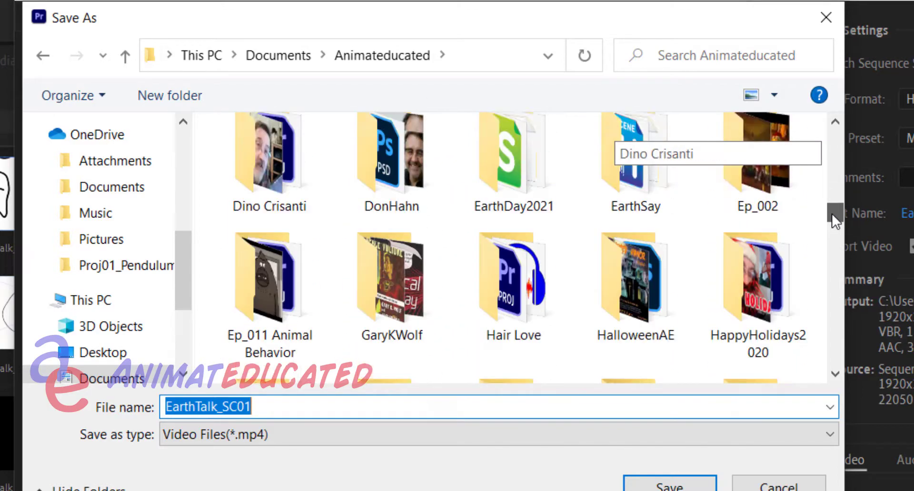
double_click(539, 159)
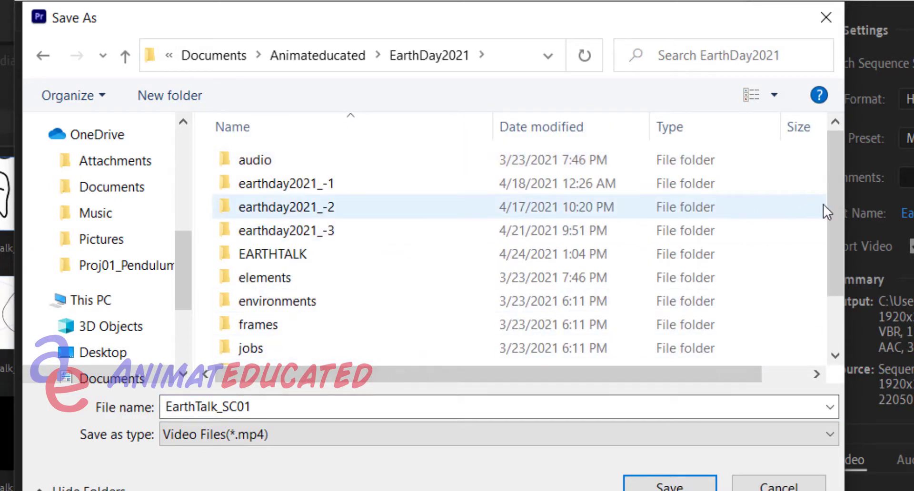
left_click_drag(834, 210, 835, 286)
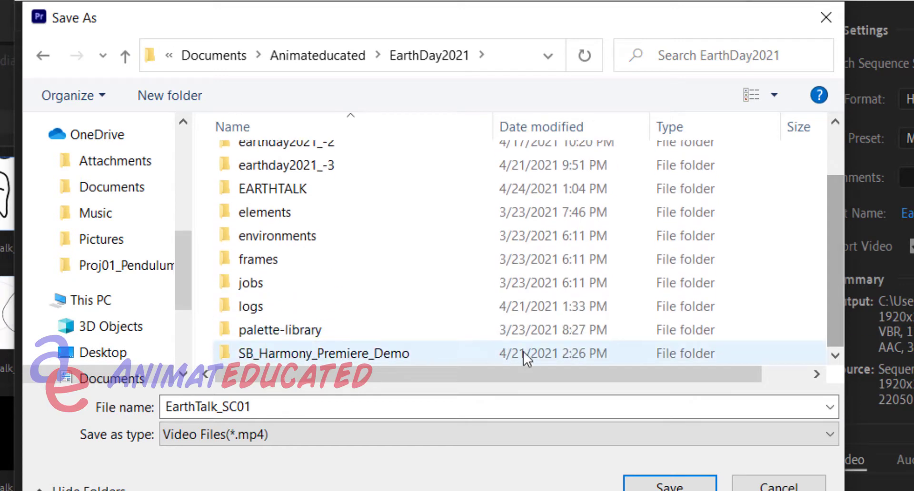
Name the exported video file EarthTalk_DEMO and save it as an MP4 in the EarthDay2021 folder
double_click(251, 408)
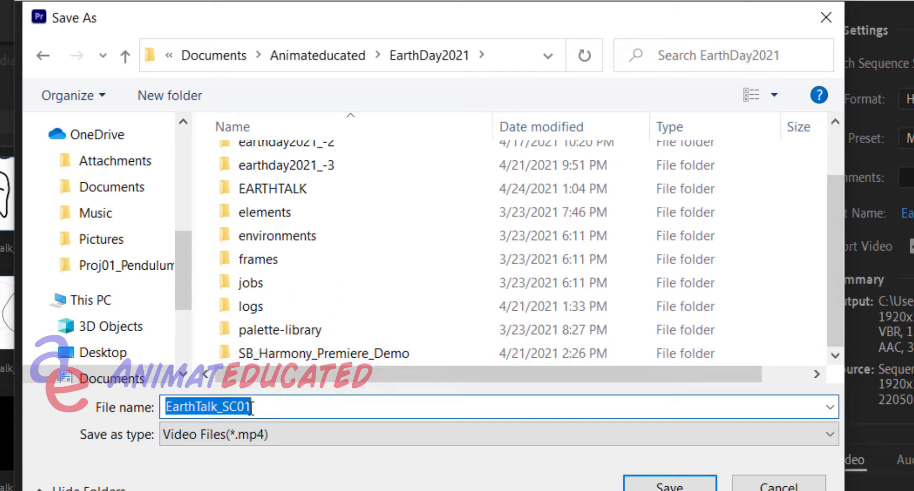
left_click(225, 408)
left_click_drag(226, 408, 264, 404)
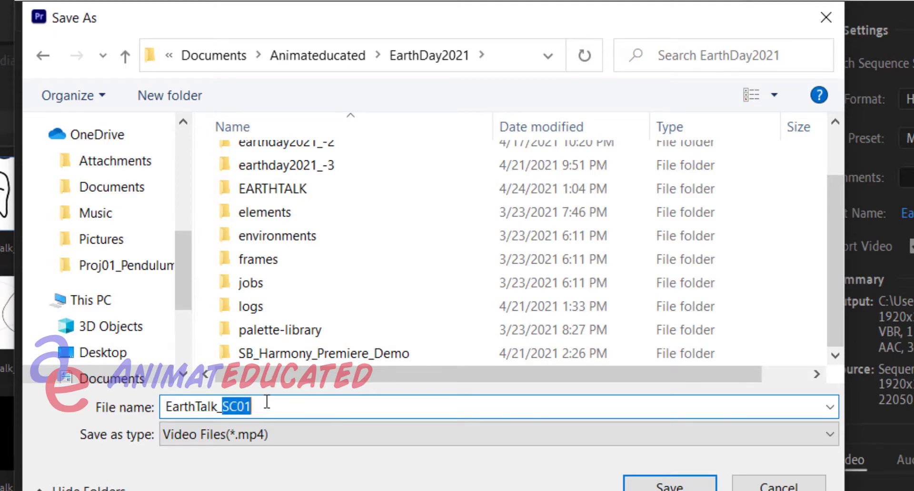
type("DE")
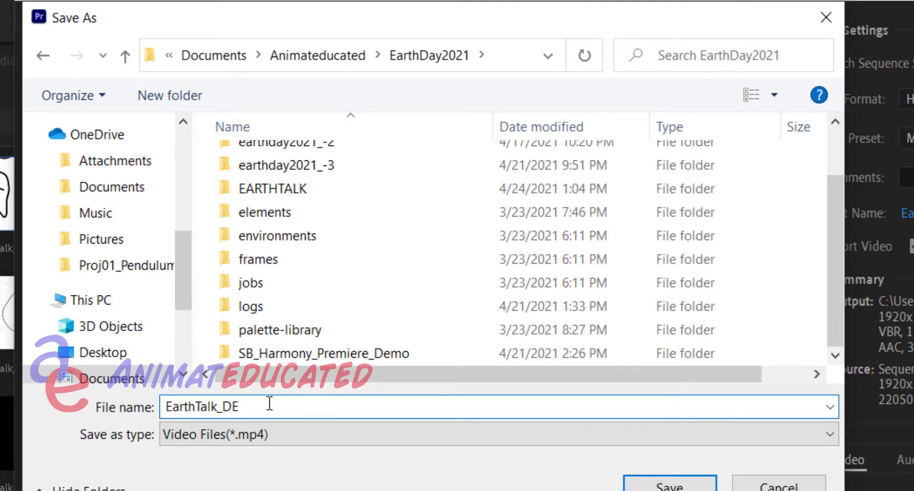
type("MO")
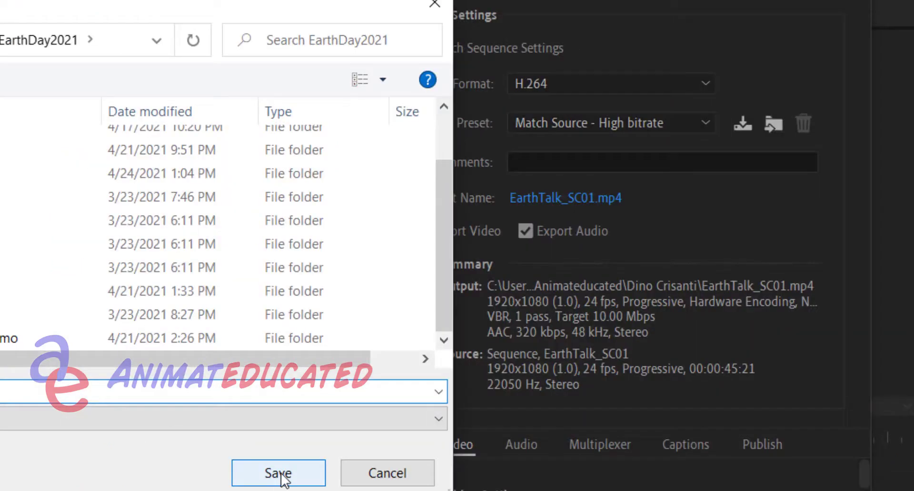
left_click(672, 485)
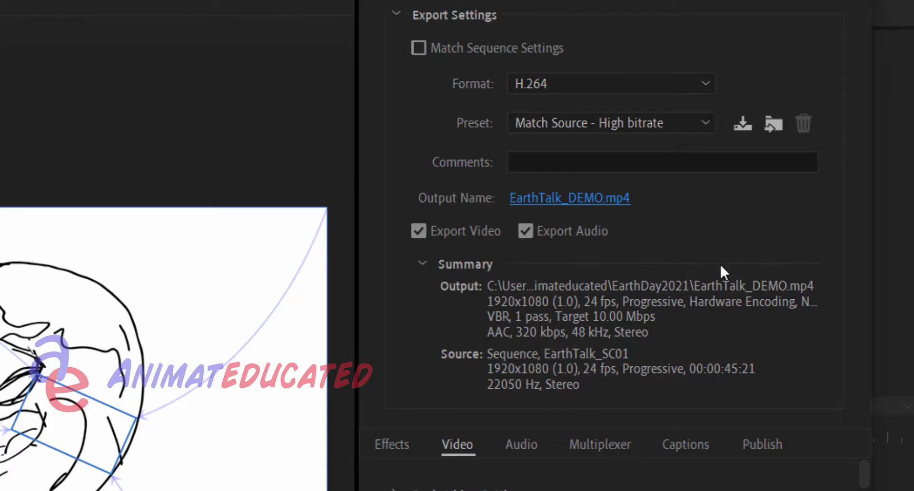
Choose H.264 as the export format and look through the video encoding settings
left_click(705, 84)
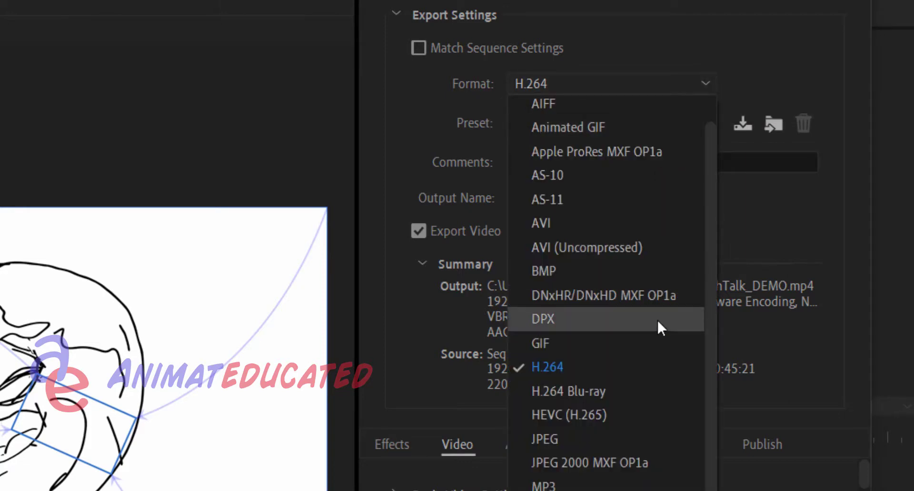
left_click(568, 368)
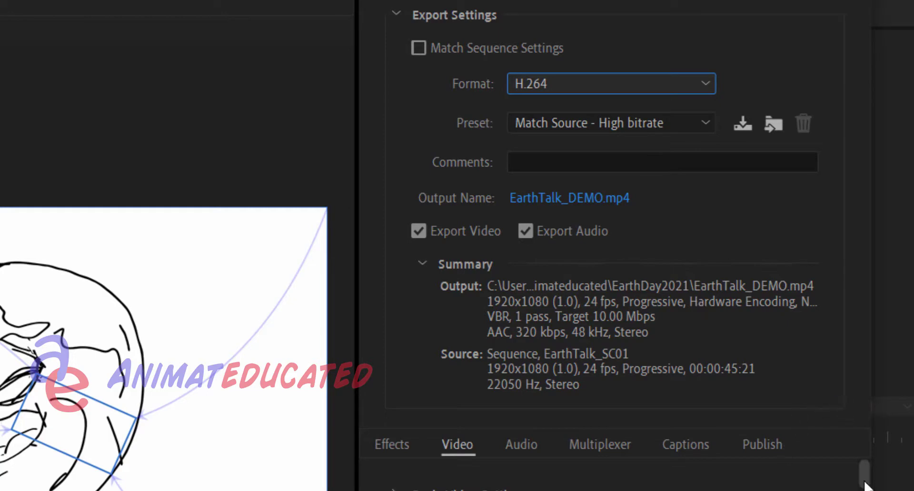
left_click_drag(865, 488, 866, 490)
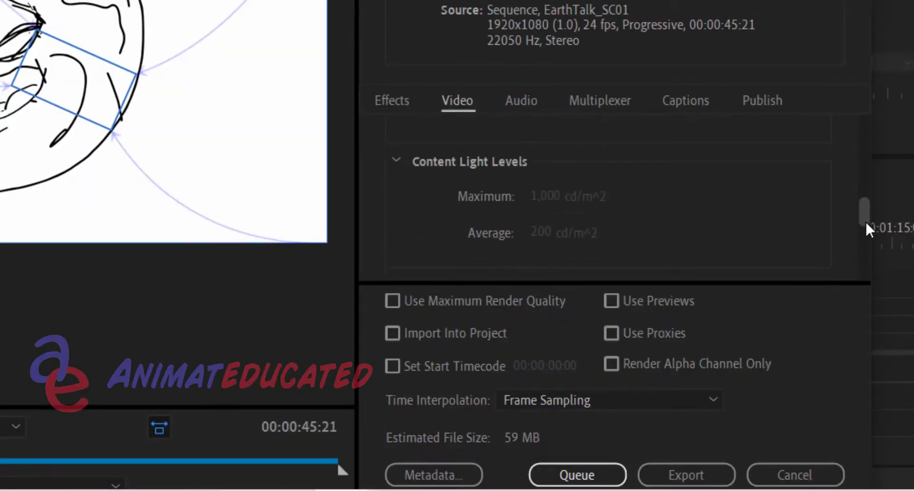
left_click_drag(865, 207, 859, 147)
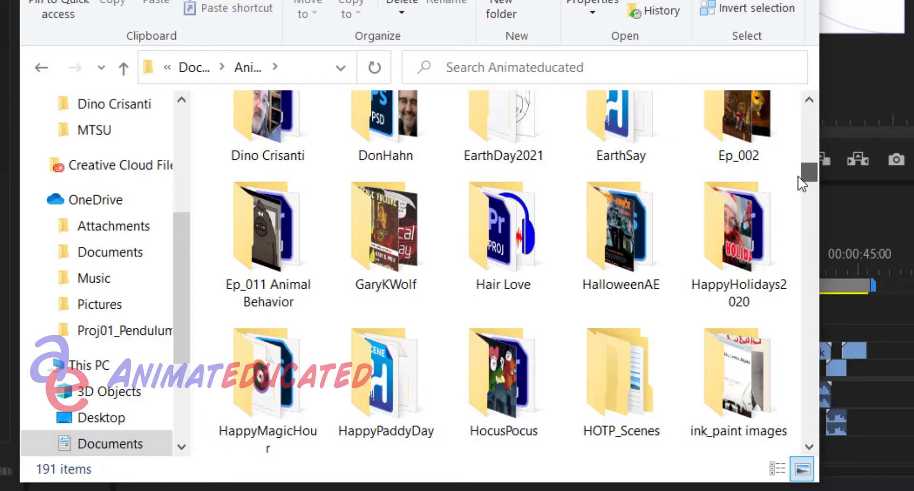
In File Explorer, open the exported EarthTalk_DEMO video from the EarthDay2021 folder and play it at volume 100
double_click(484, 136)
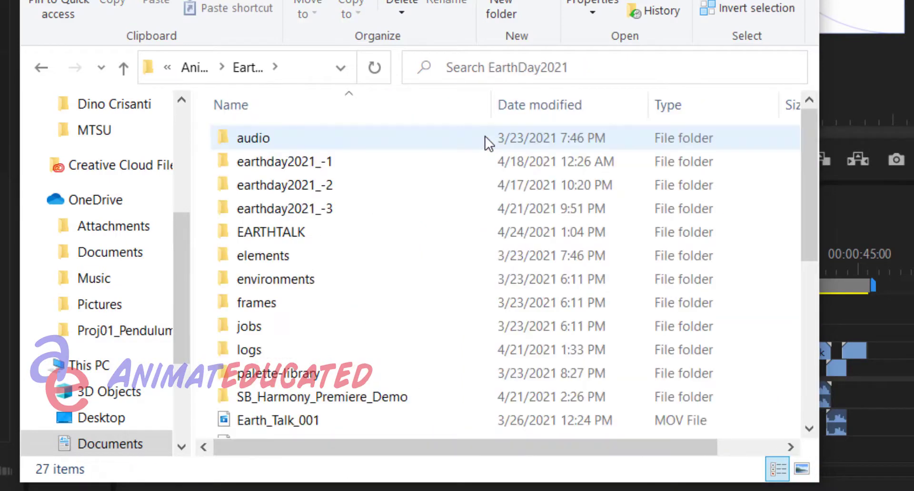
left_click_drag(810, 135, 818, 281)
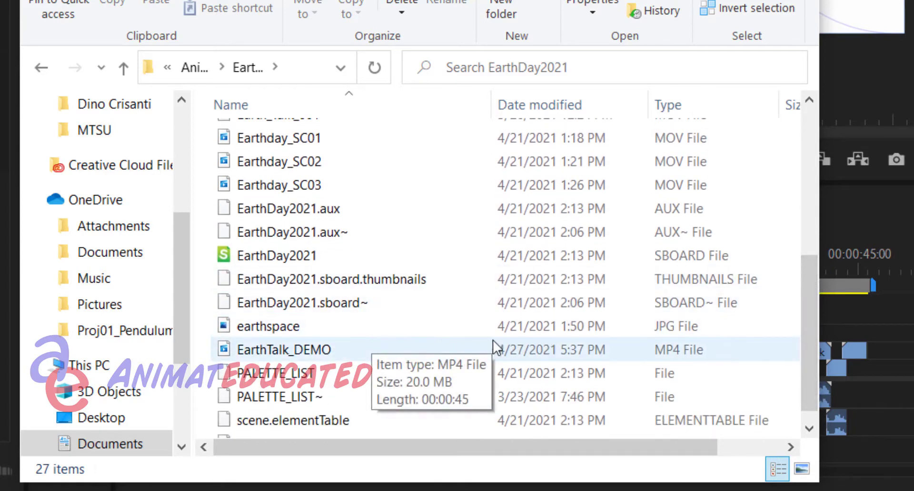
mouse_move(320, 356)
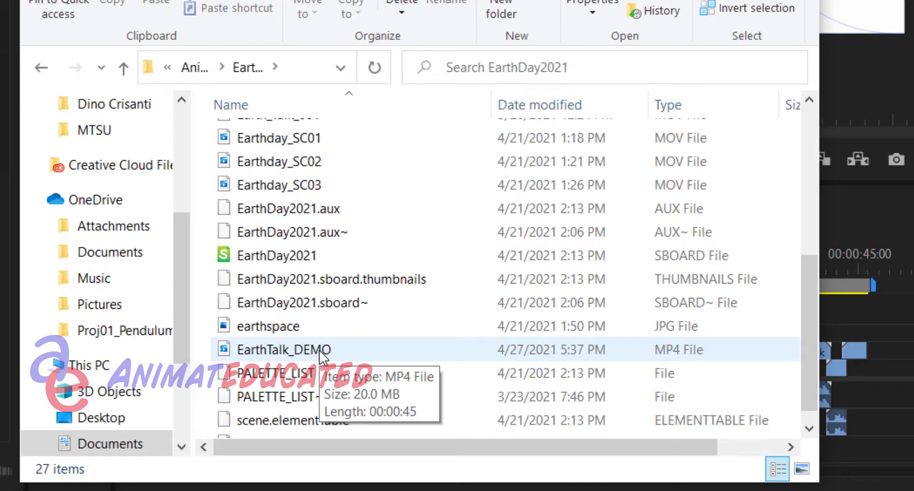
double_click(320, 356)
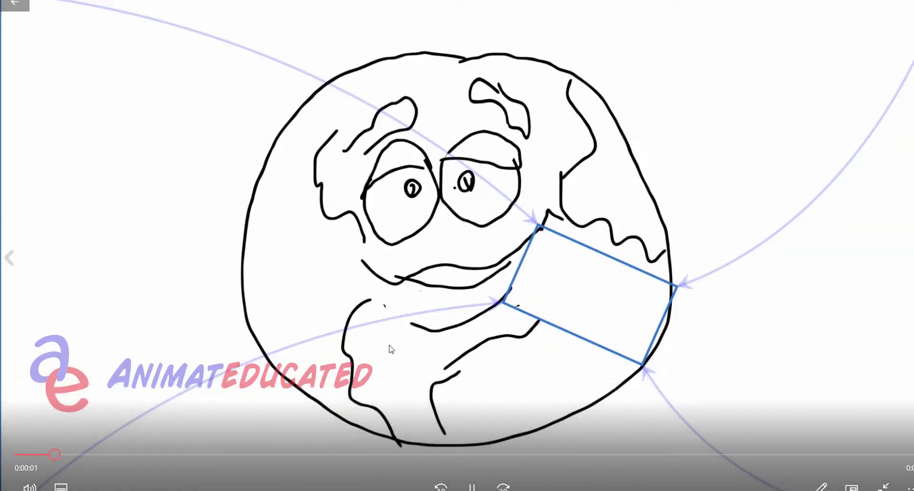
left_click(38, 487)
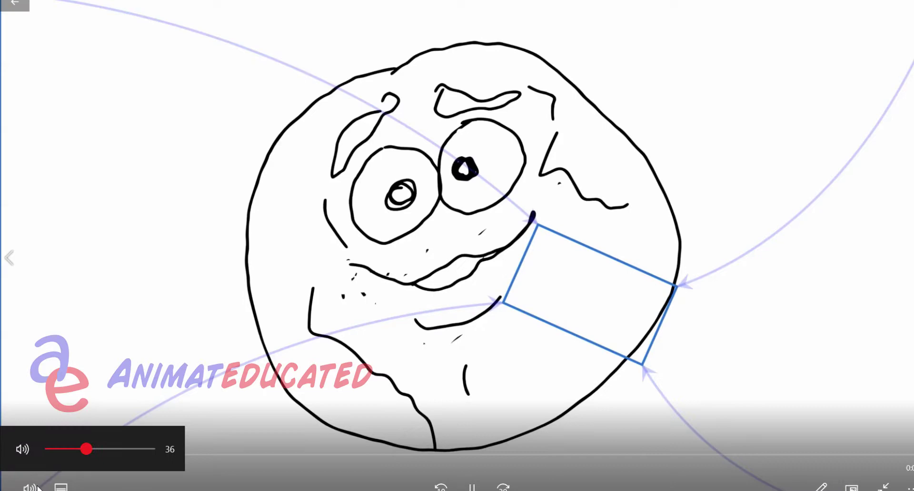
left_click(152, 449)
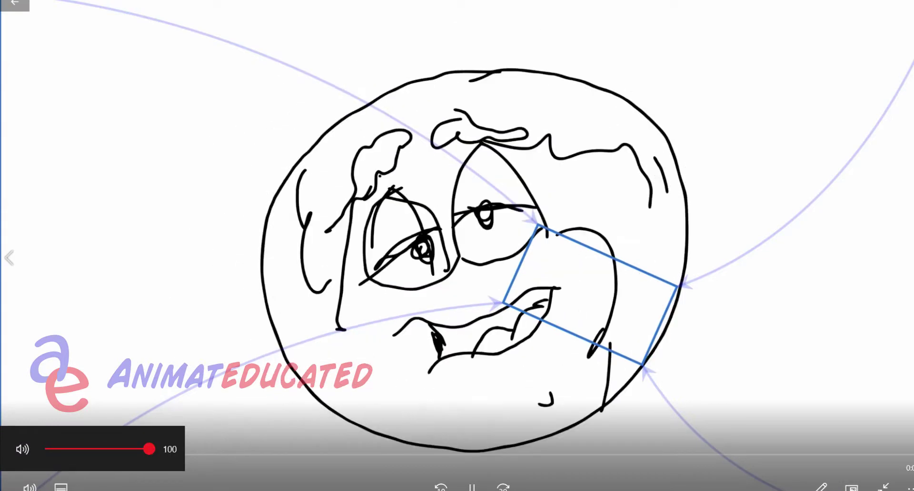